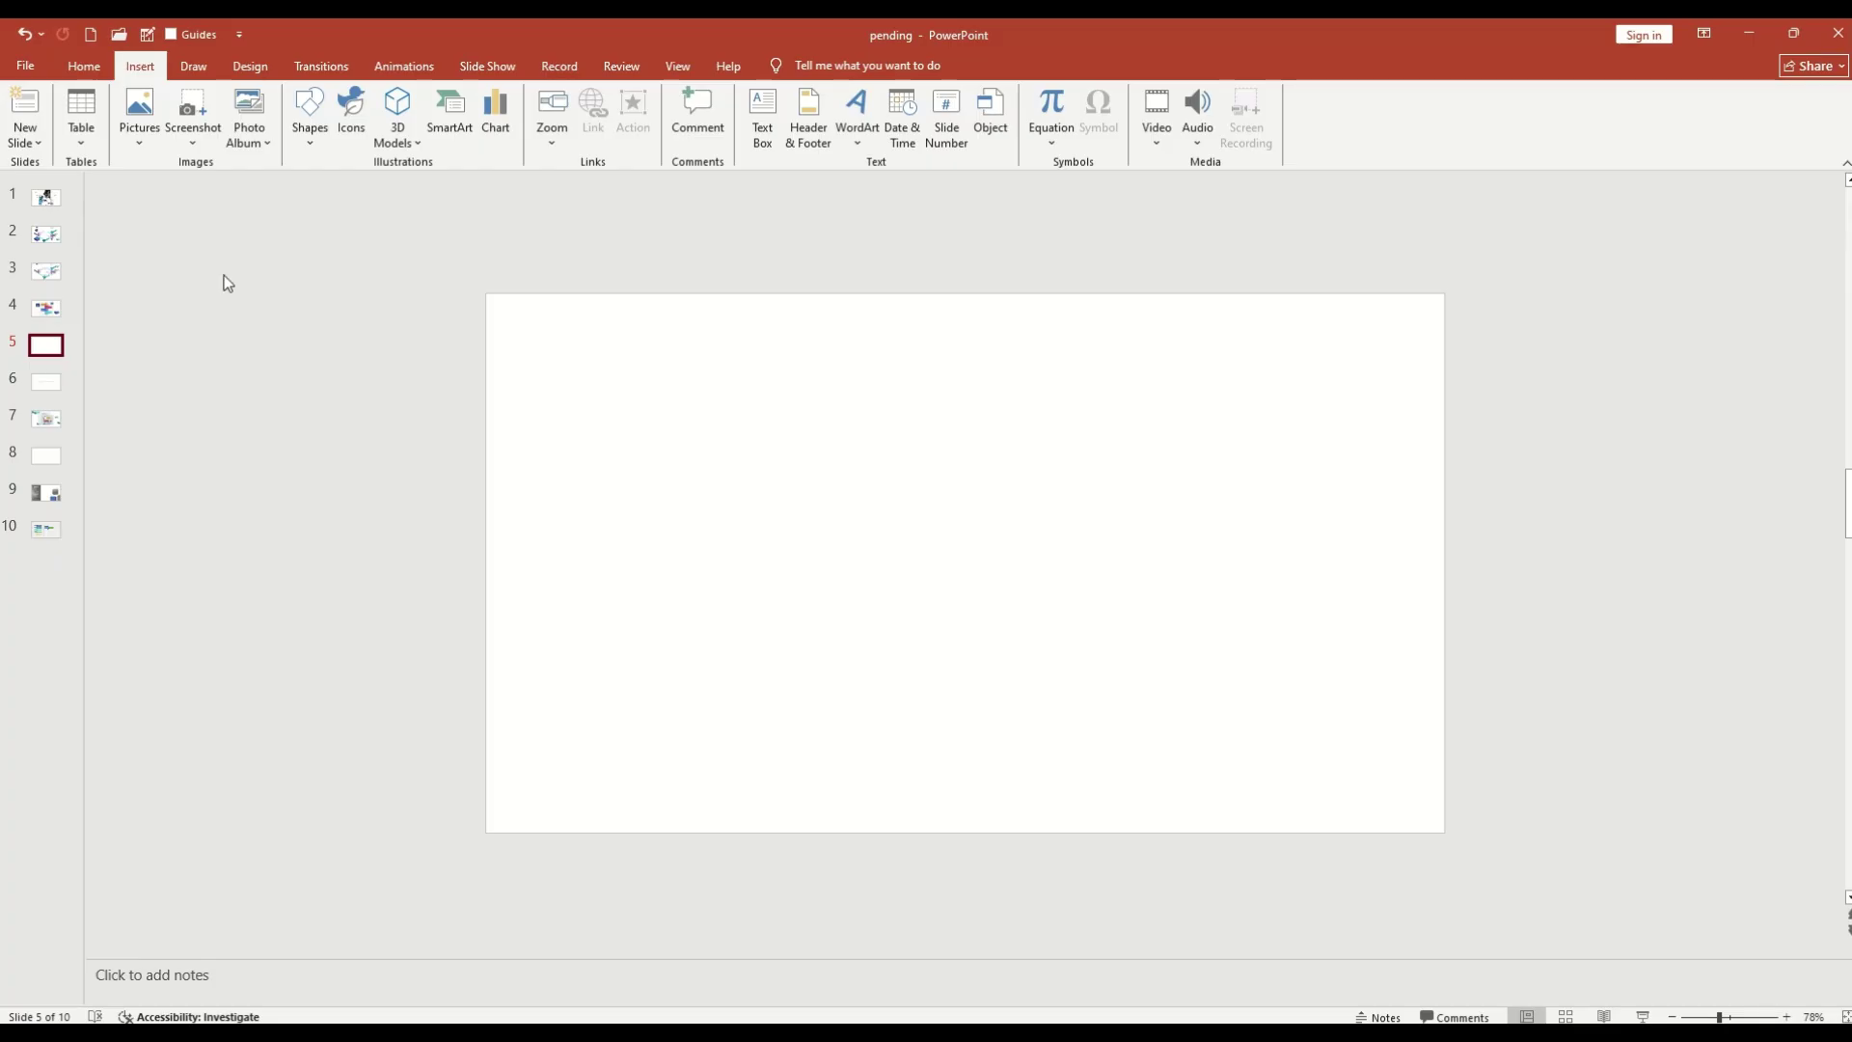
Step: Draw a 0.84" by 1.02" rectangle, centre it on the slide, and fill it light purple
click(310, 111)
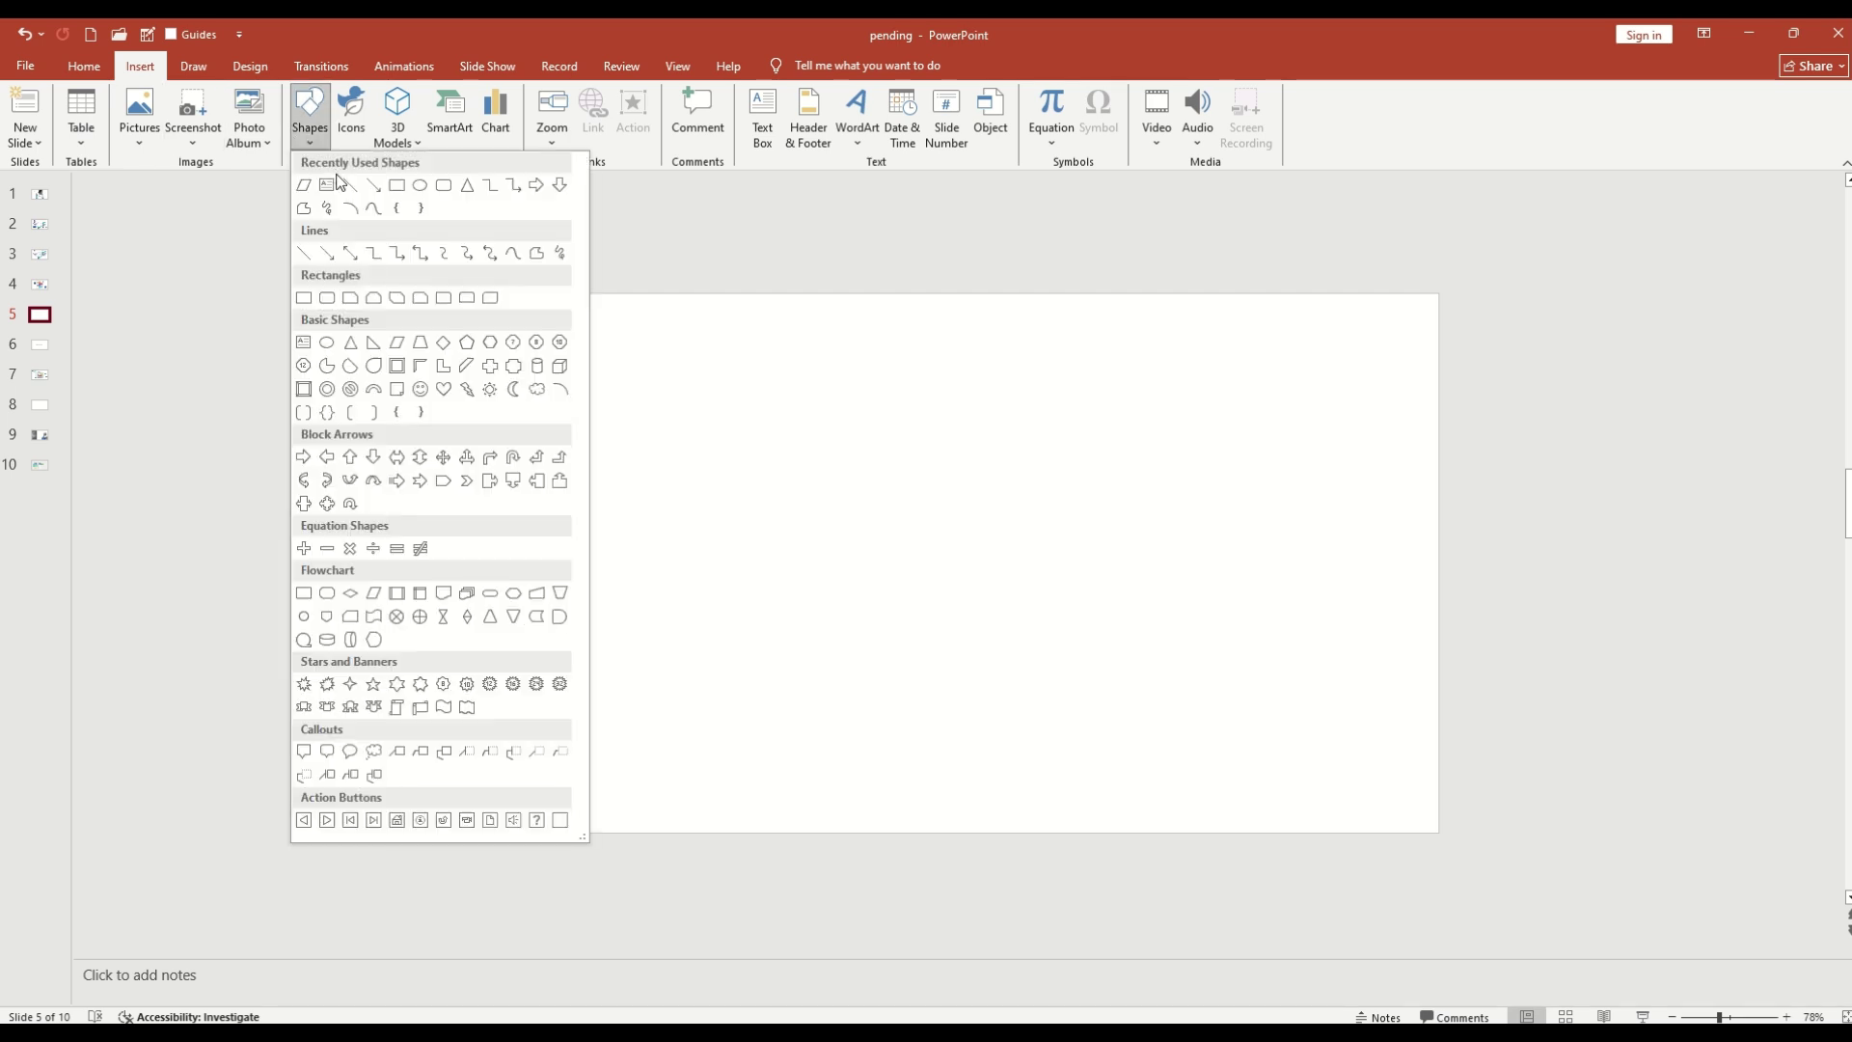
click(311, 306)
drag(734, 403, 830, 479)
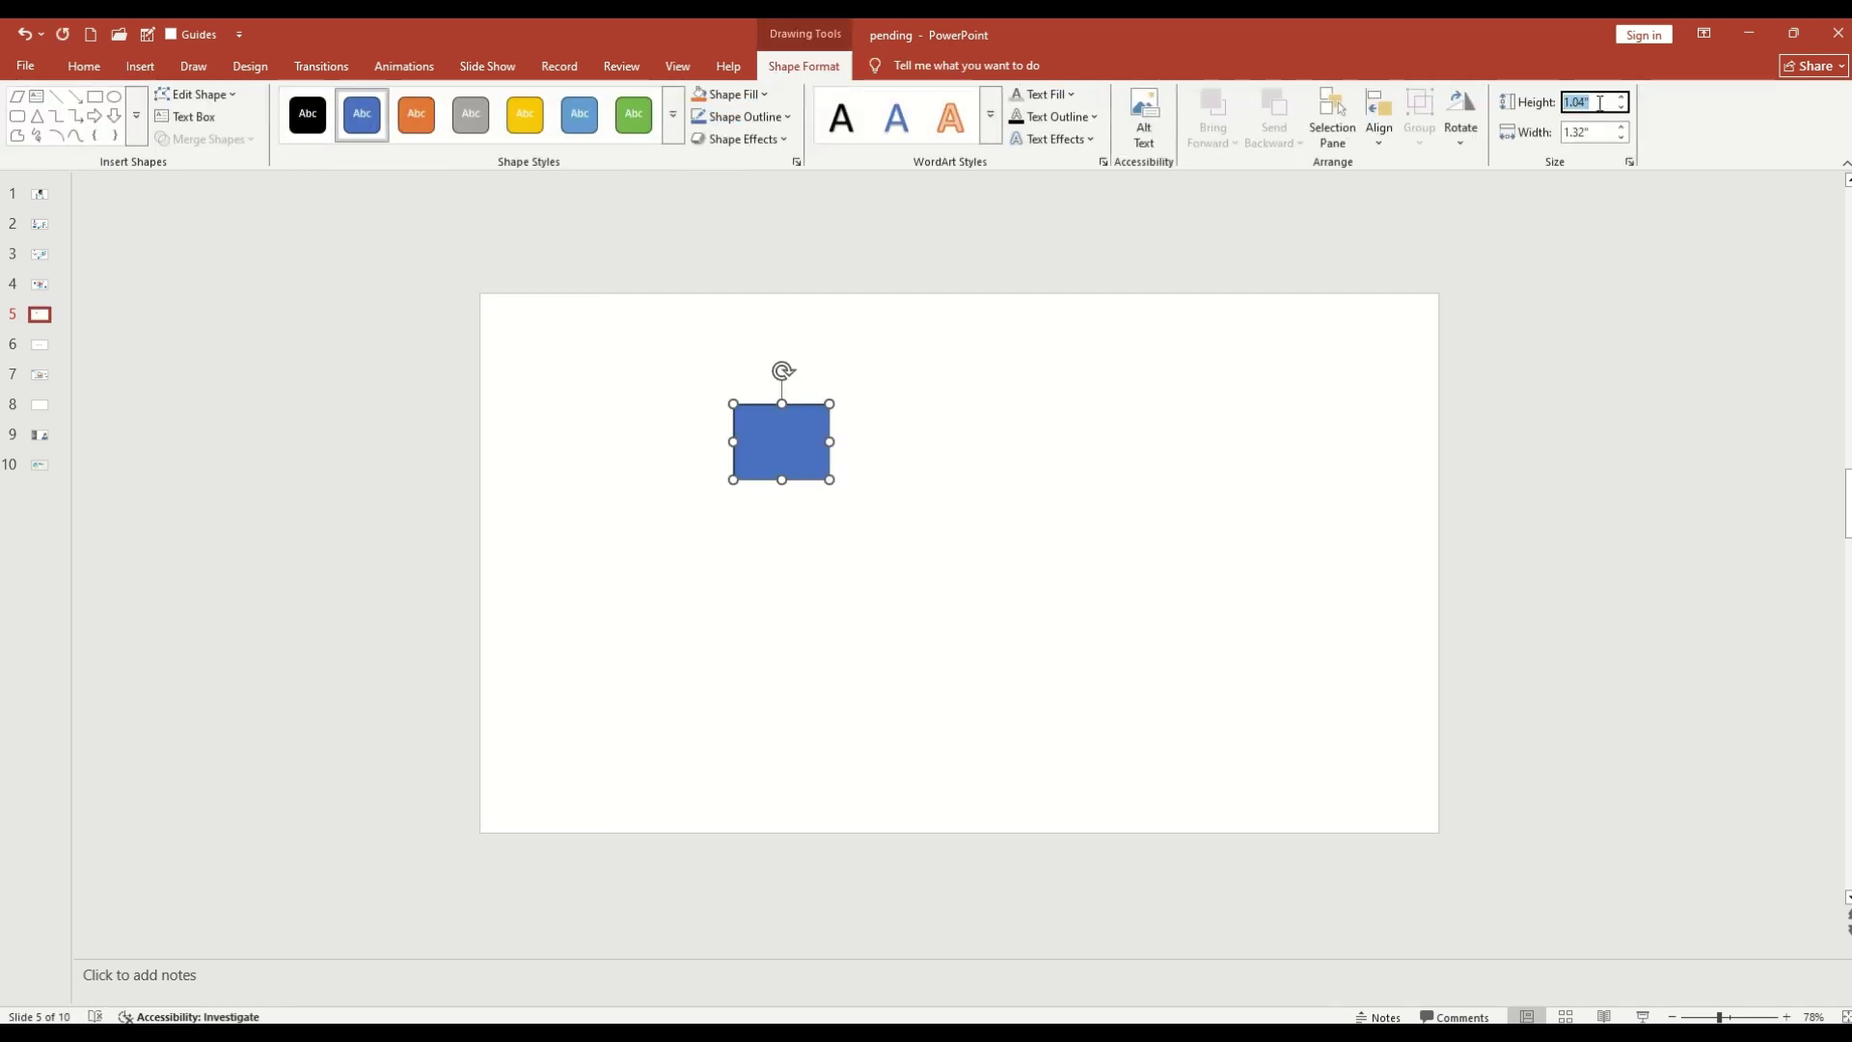
key(Tab)
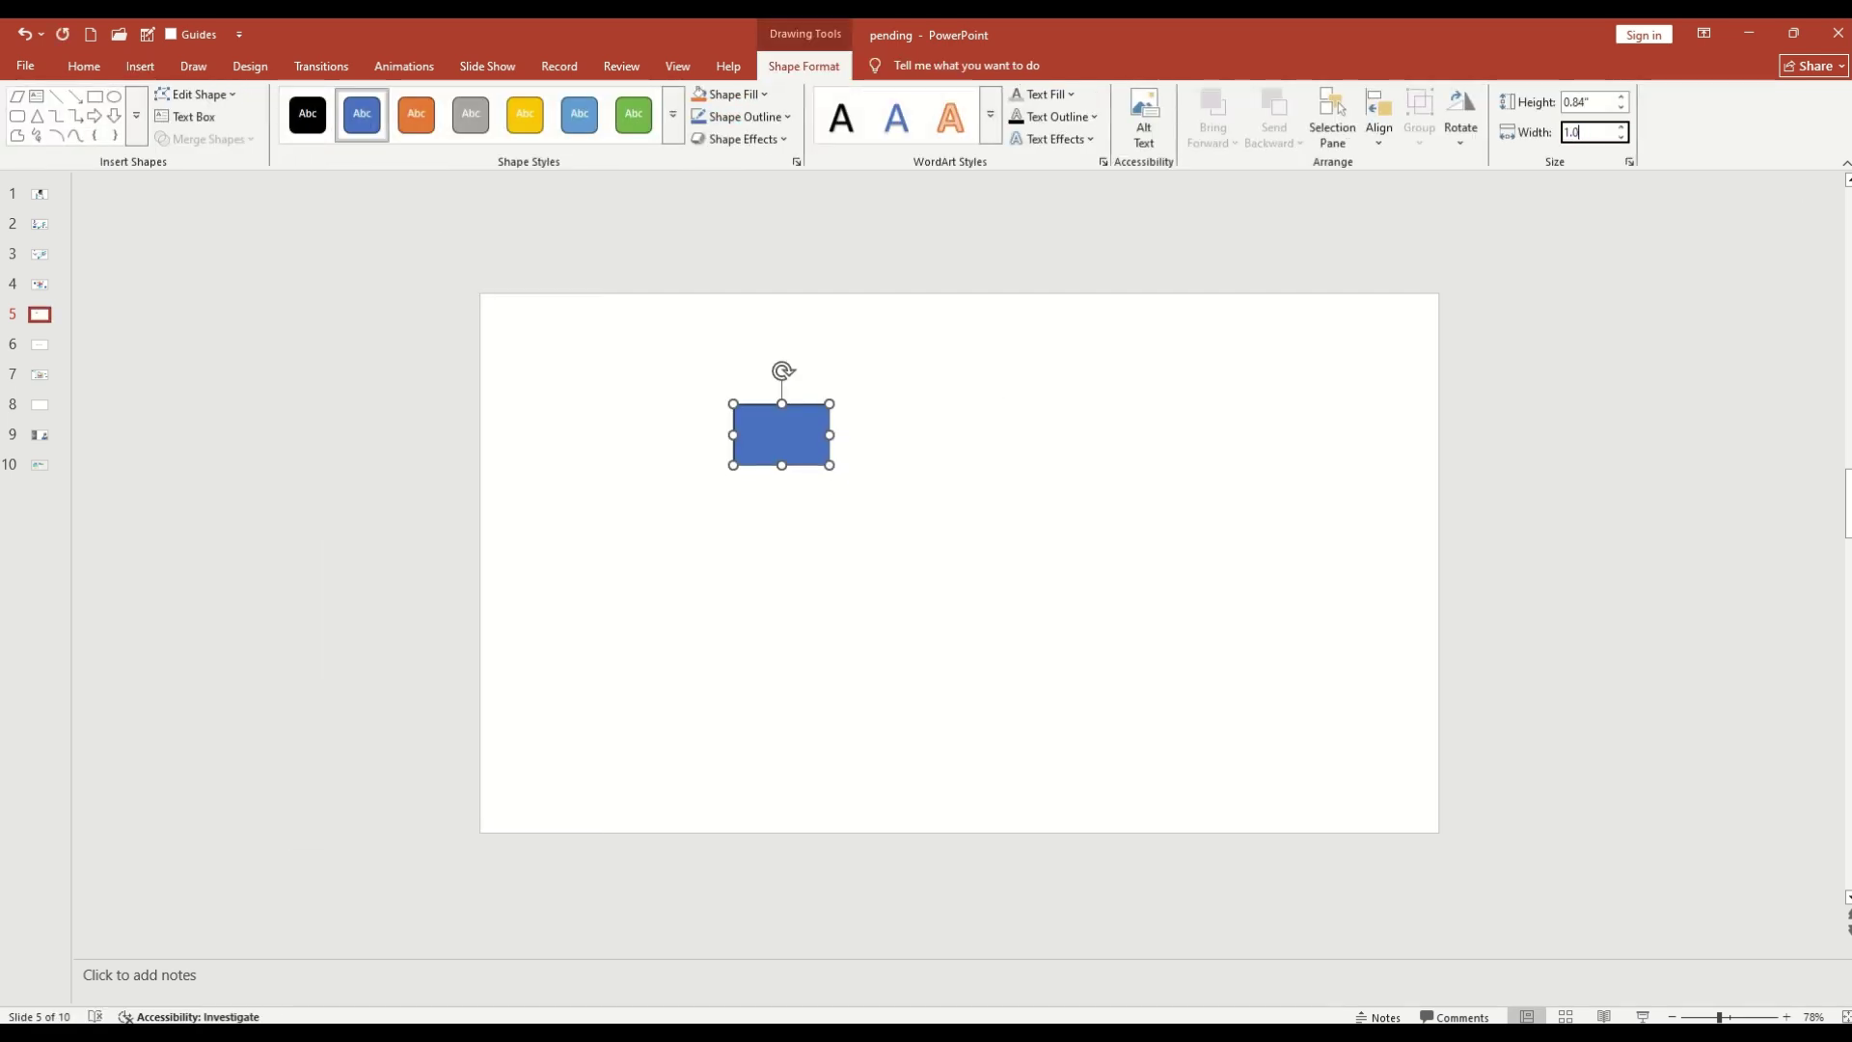
text(2)
click(959, 517)
drag(780, 418, 959, 546)
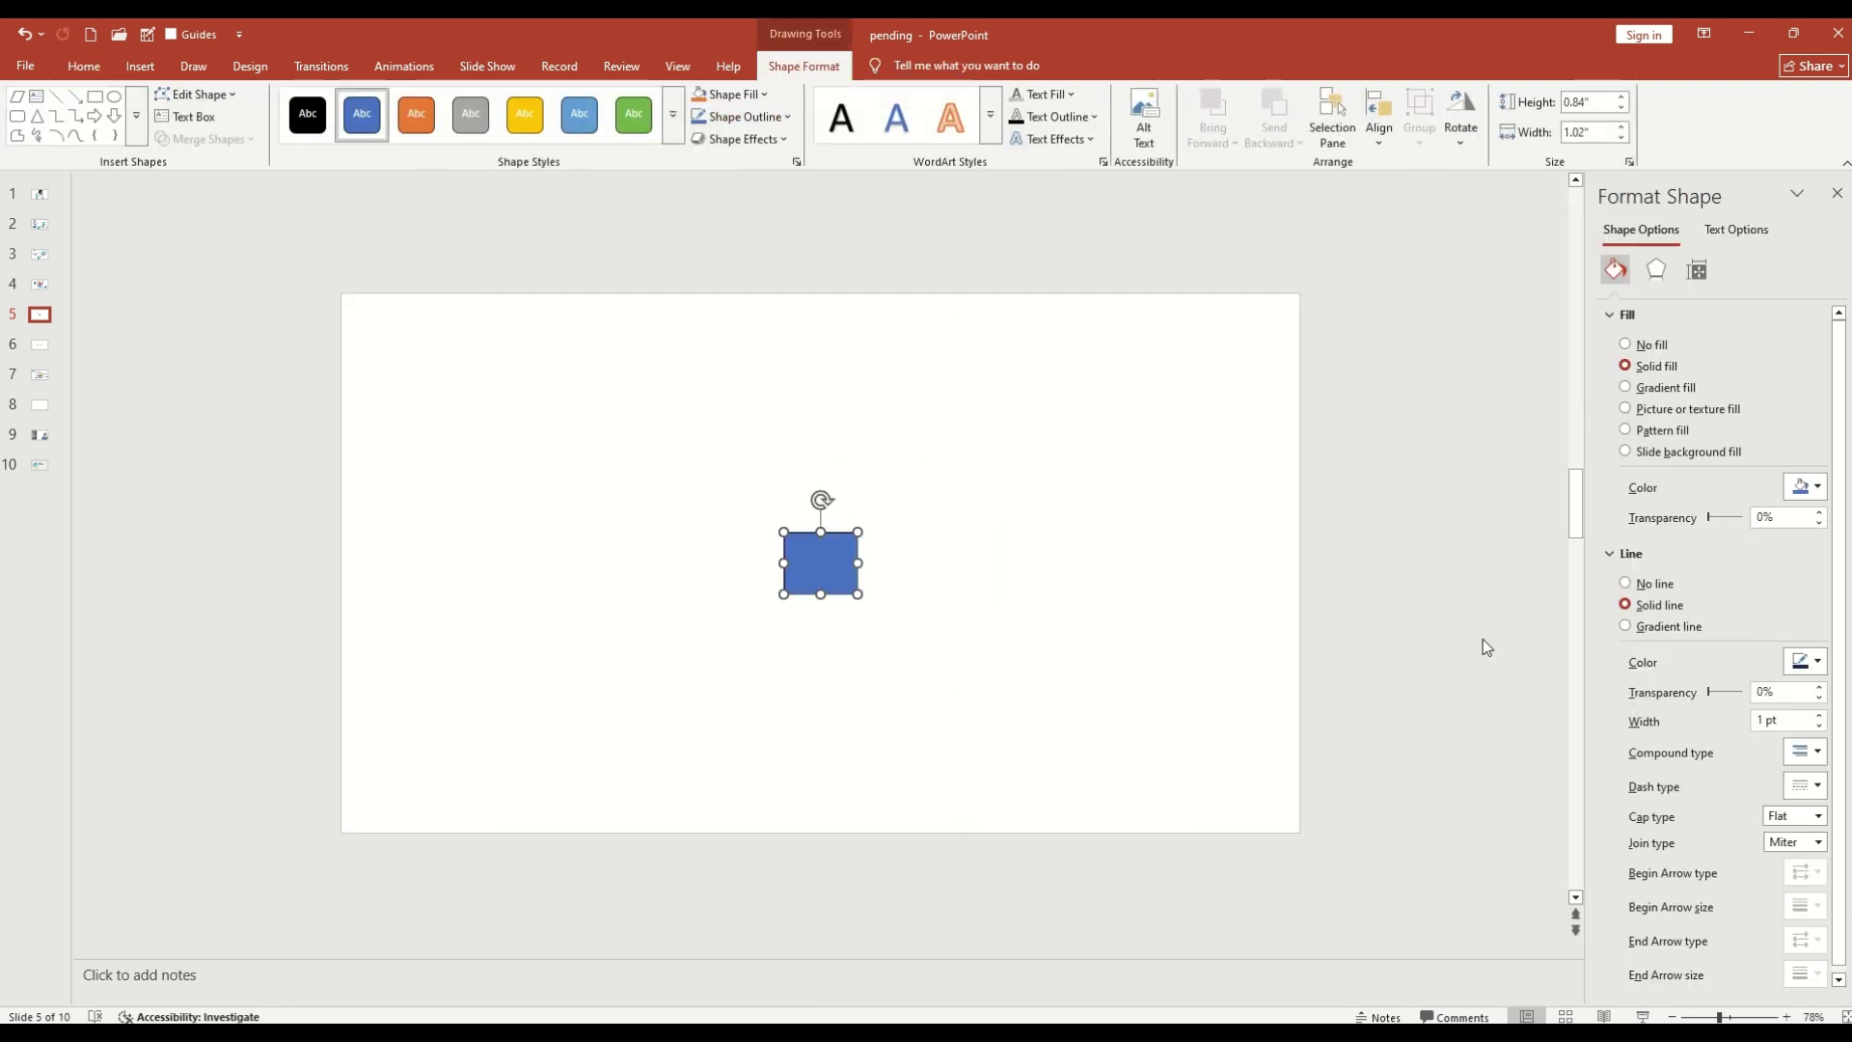
click(1805, 487)
Step: Remove the rectangle's outline and apply the Isometric 3-D rotation preset
click(1593, 842)
click(1625, 583)
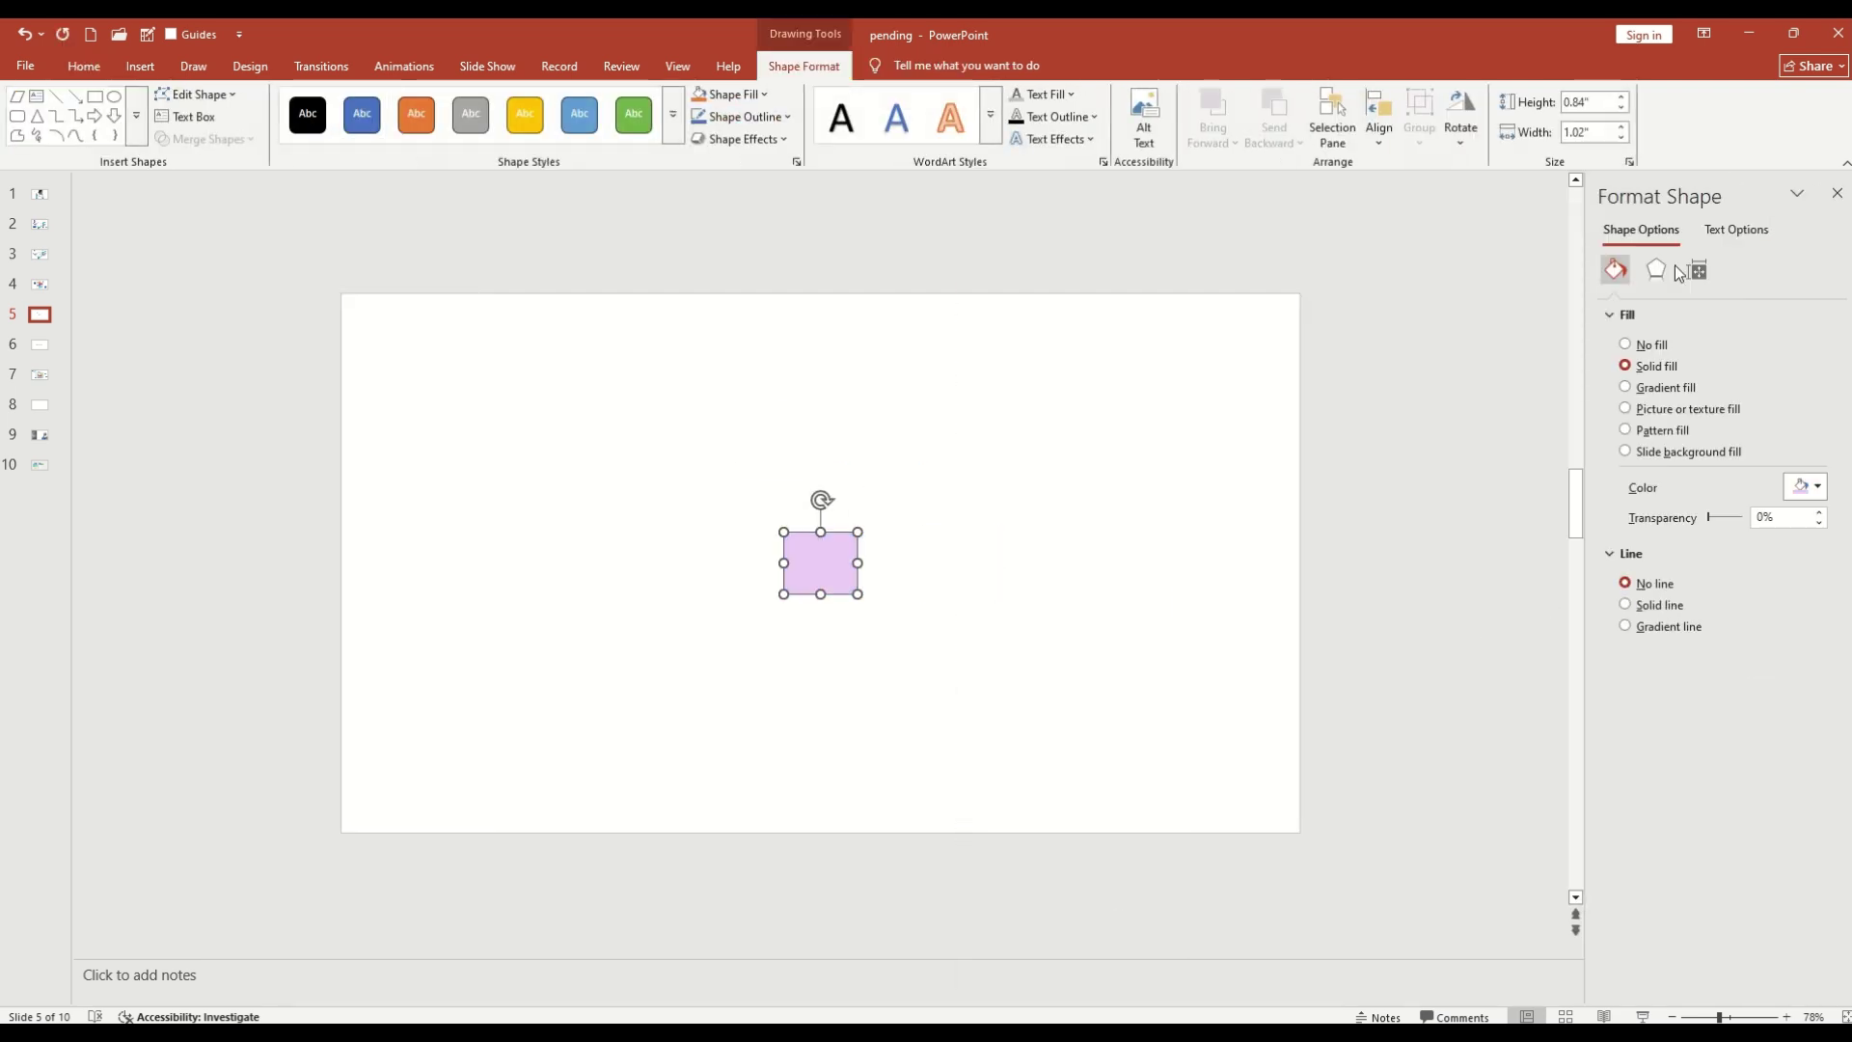
click(1656, 269)
scroll(1812, 437, down, 5)
click(1802, 736)
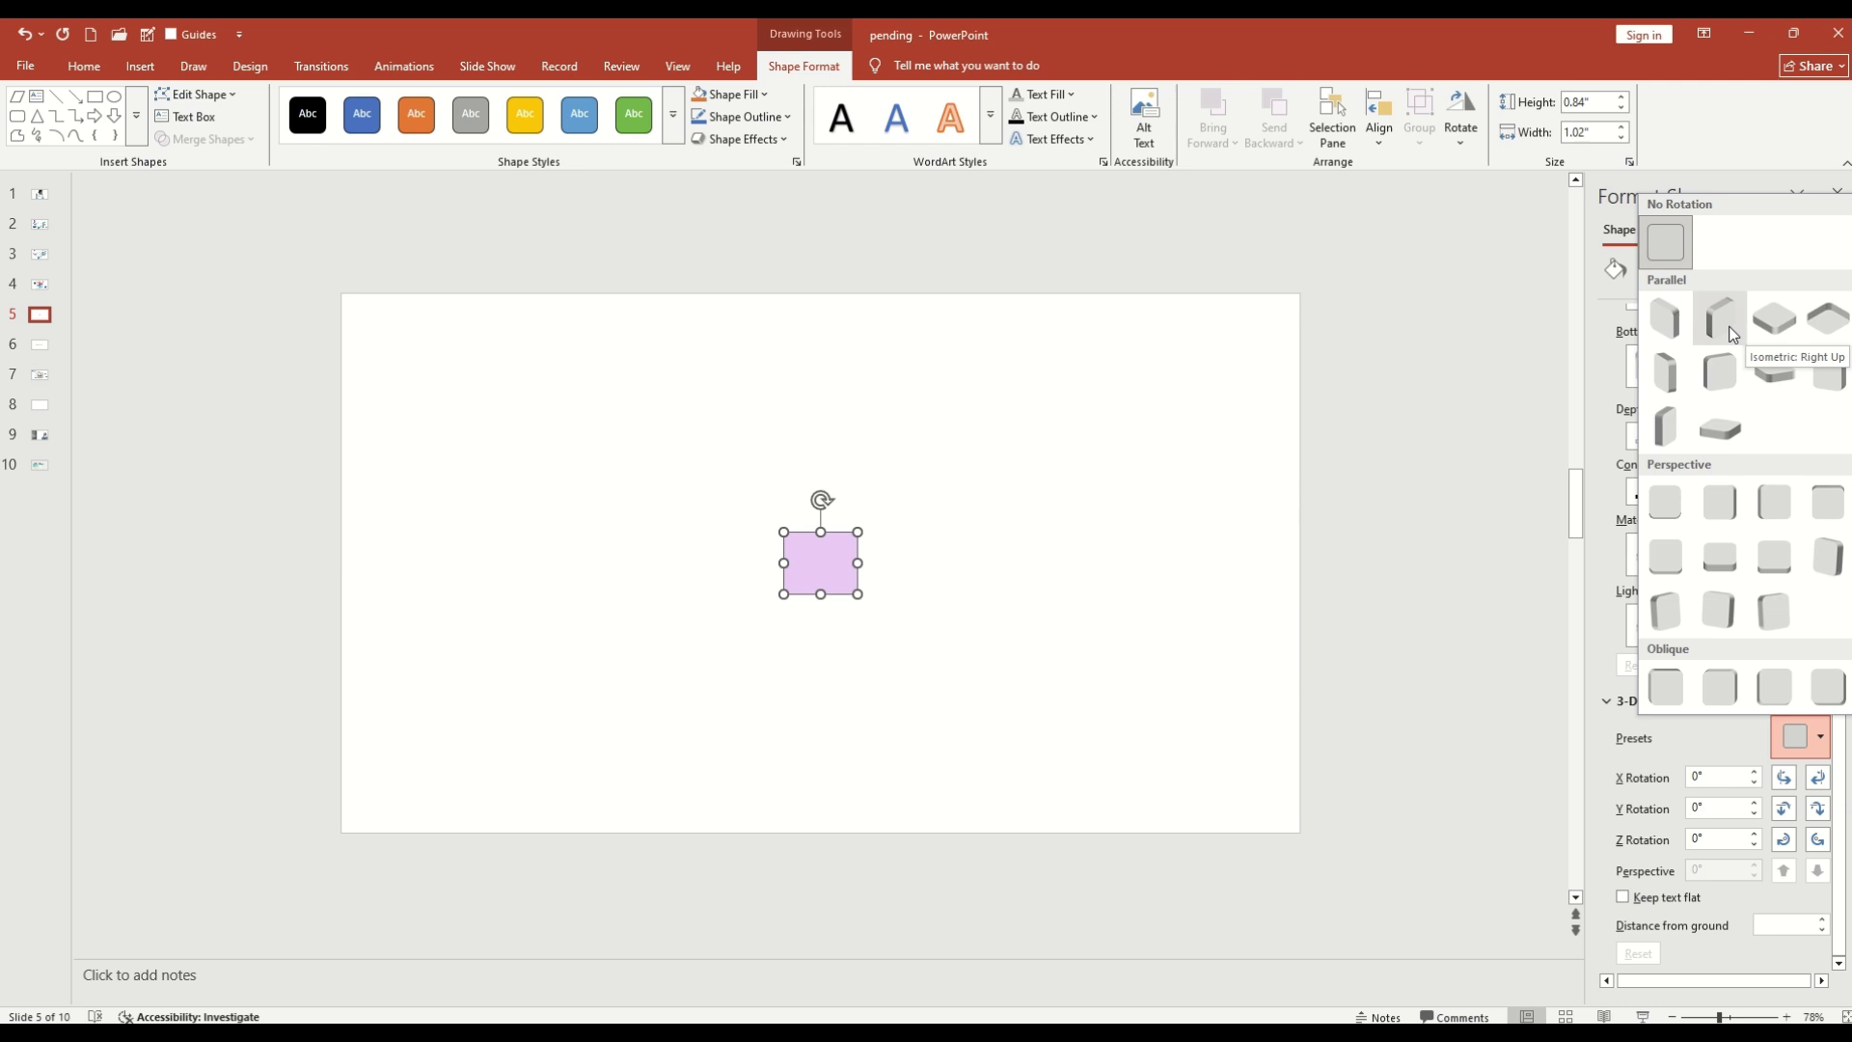
Step: Set the cube's extrusion depth to 60 pt
click(1668, 332)
scroll(1795, 478, up, 1)
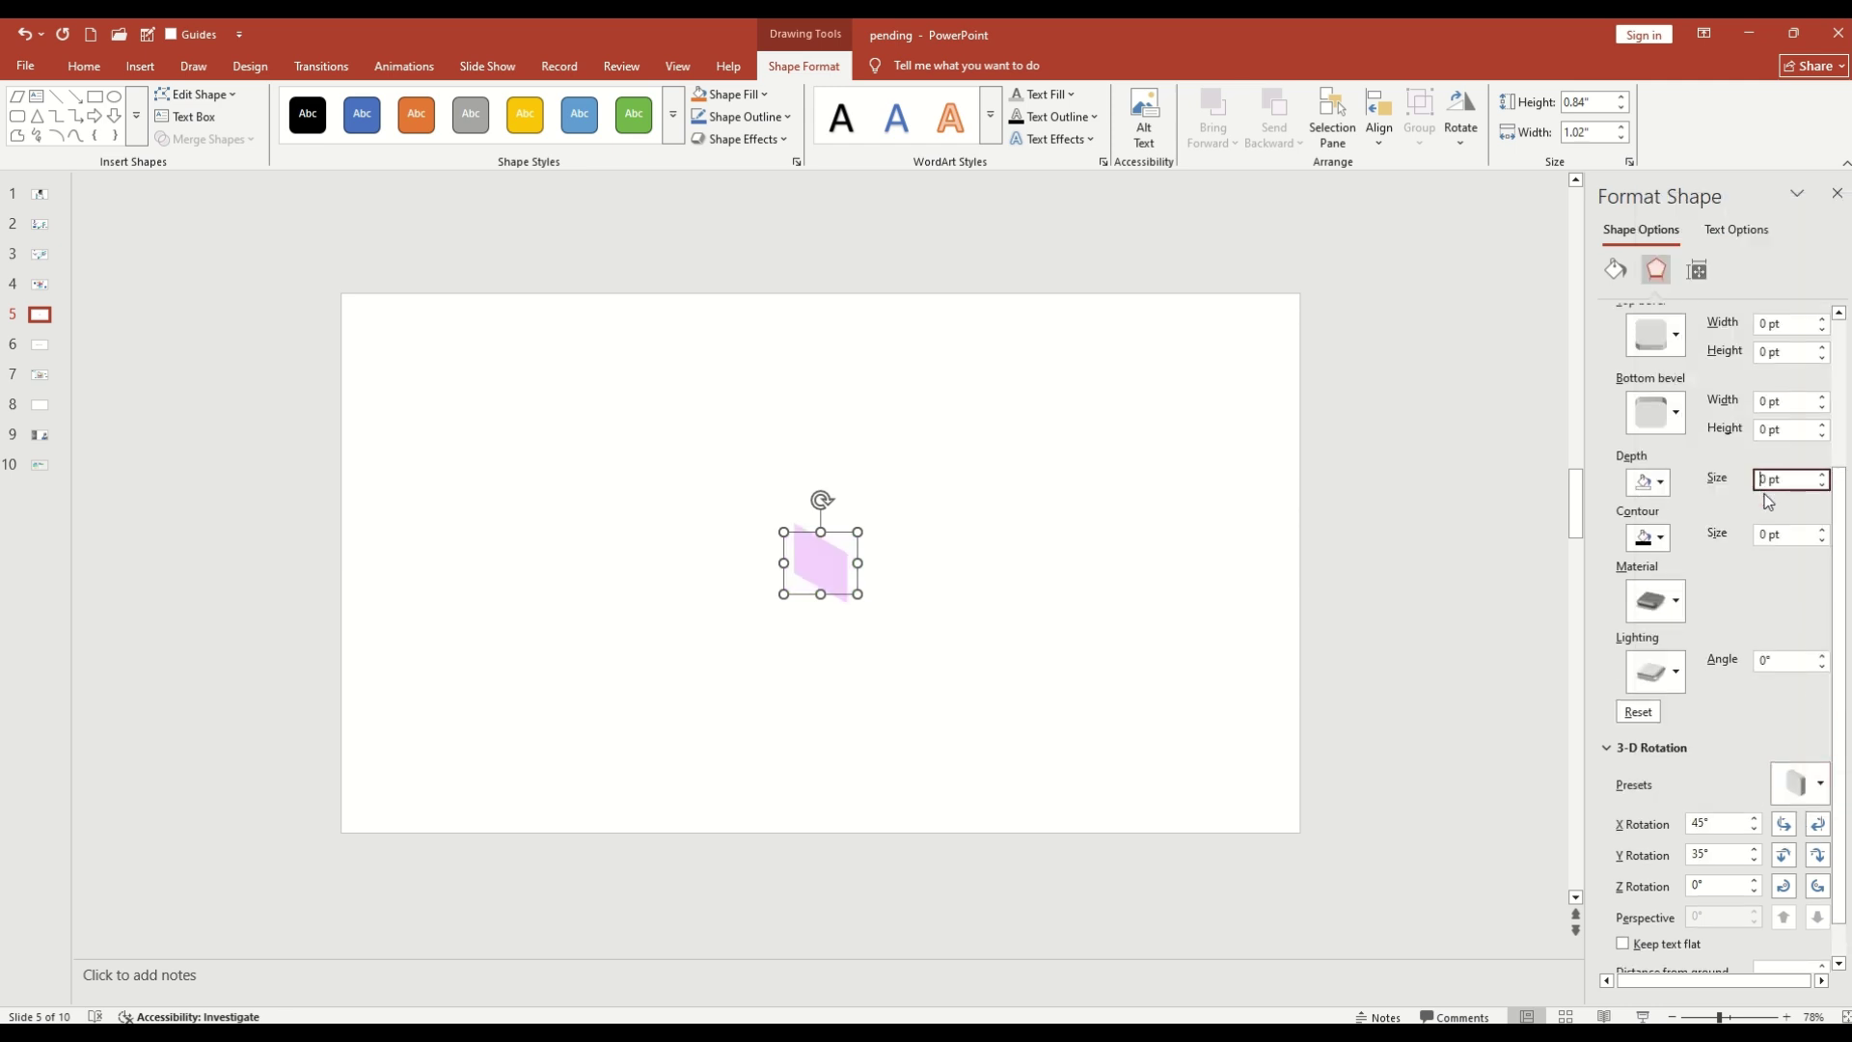
text(60)
click(1167, 617)
click(869, 569)
click(1657, 269)
scroll(1800, 676, down, 2)
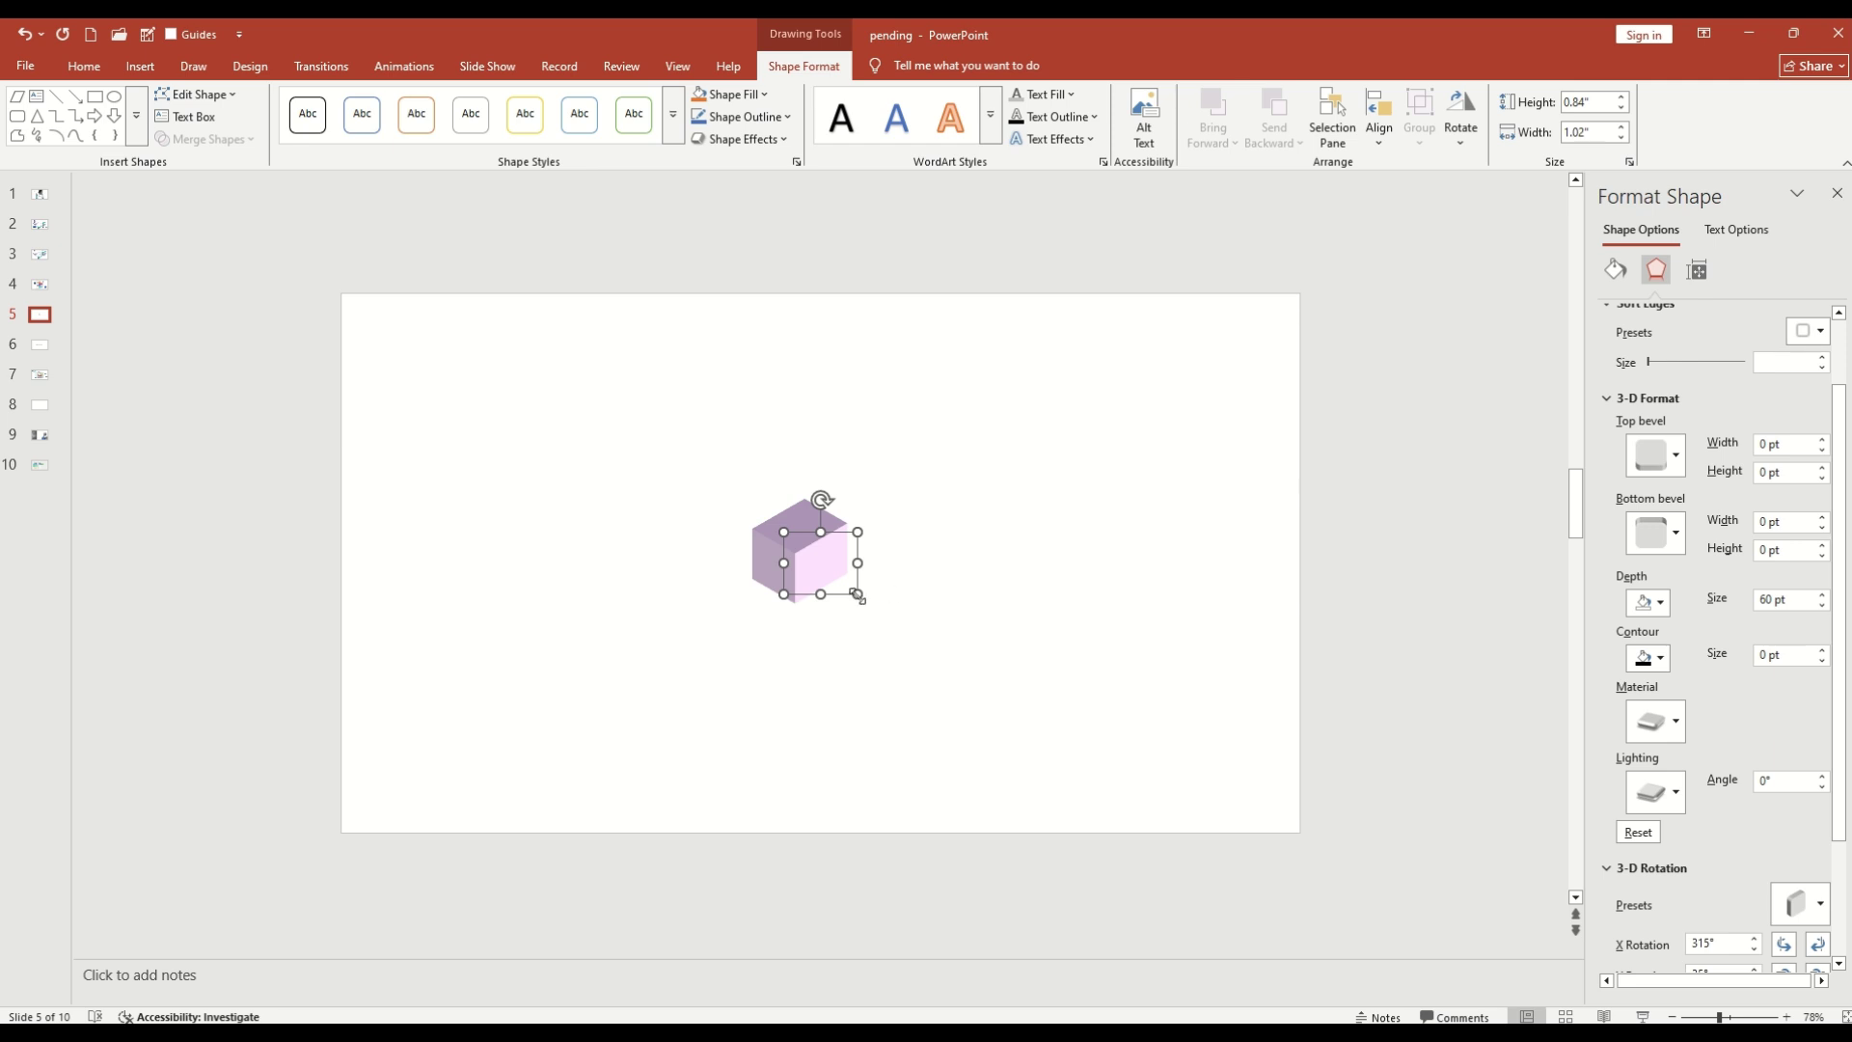
Step: Colour the cube's depth sides purple and set its contour size to 0 pt
click(907, 666)
click(823, 574)
click(1656, 269)
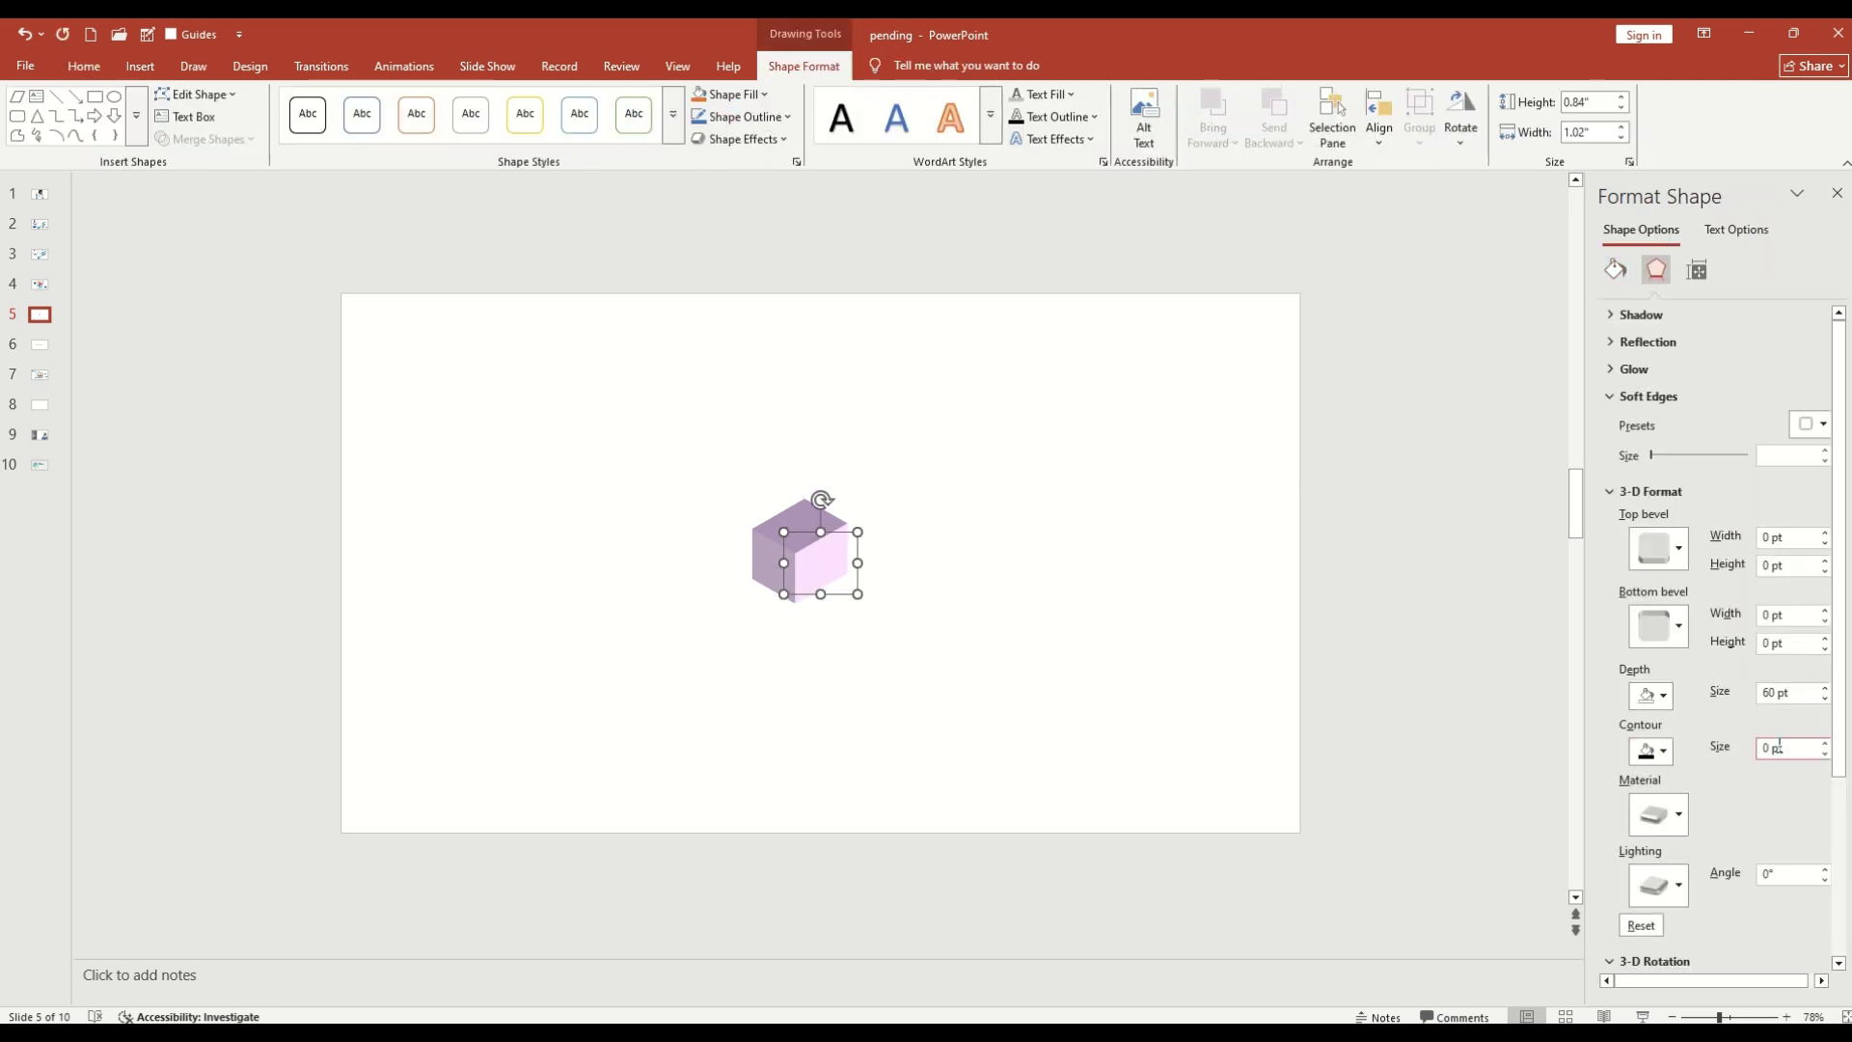
click(1651, 751)
click(1763, 687)
click(1664, 696)
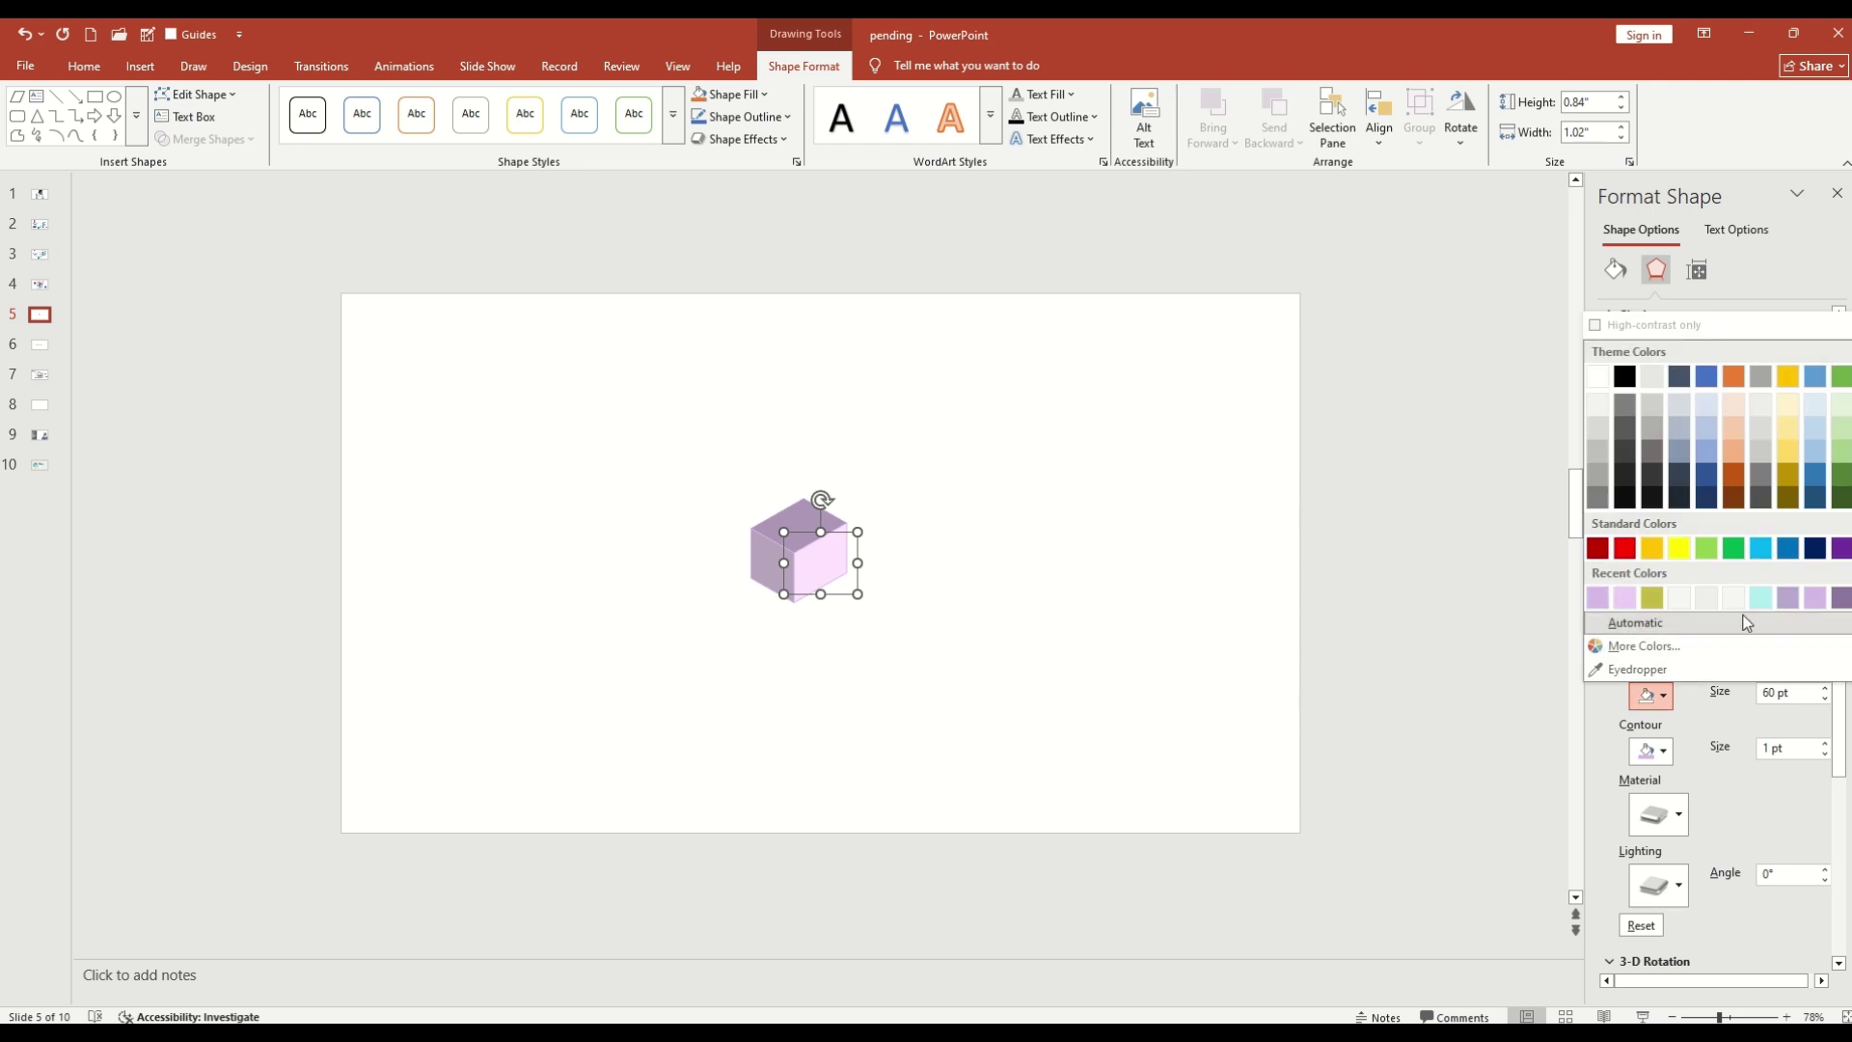
click(1810, 608)
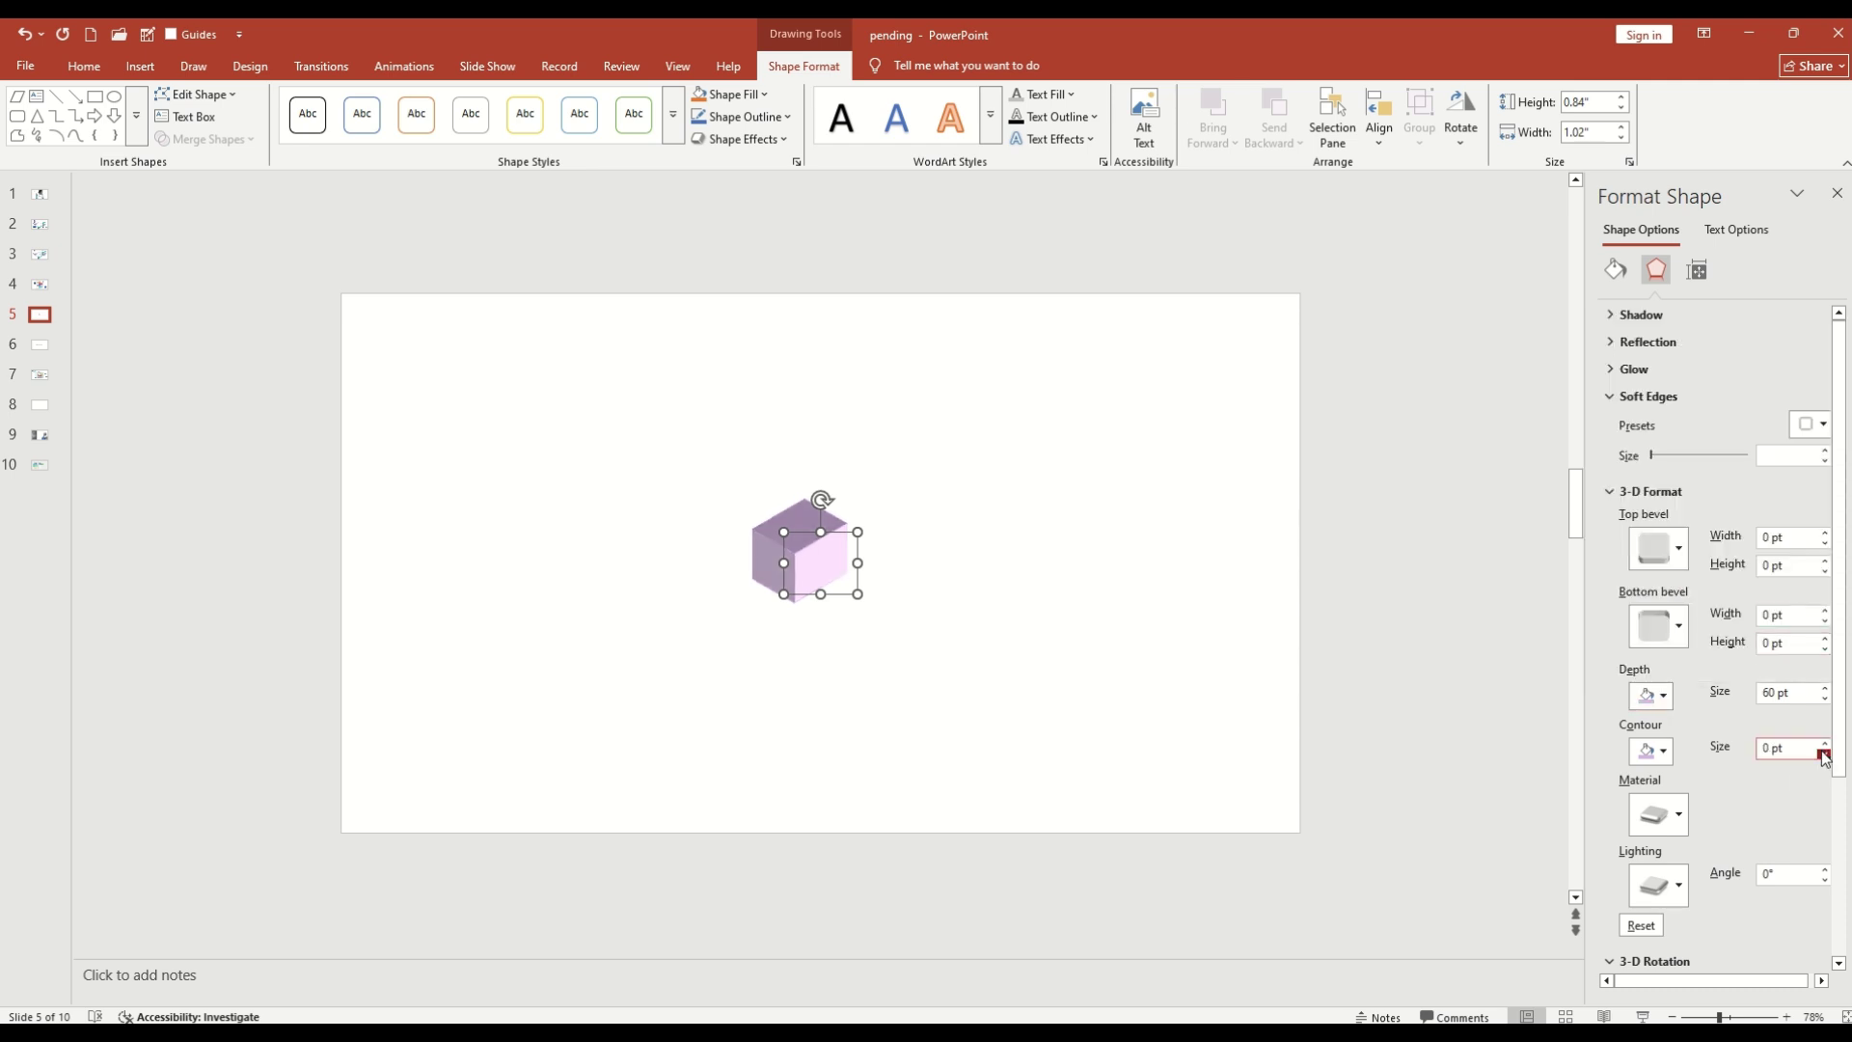
click(1164, 670)
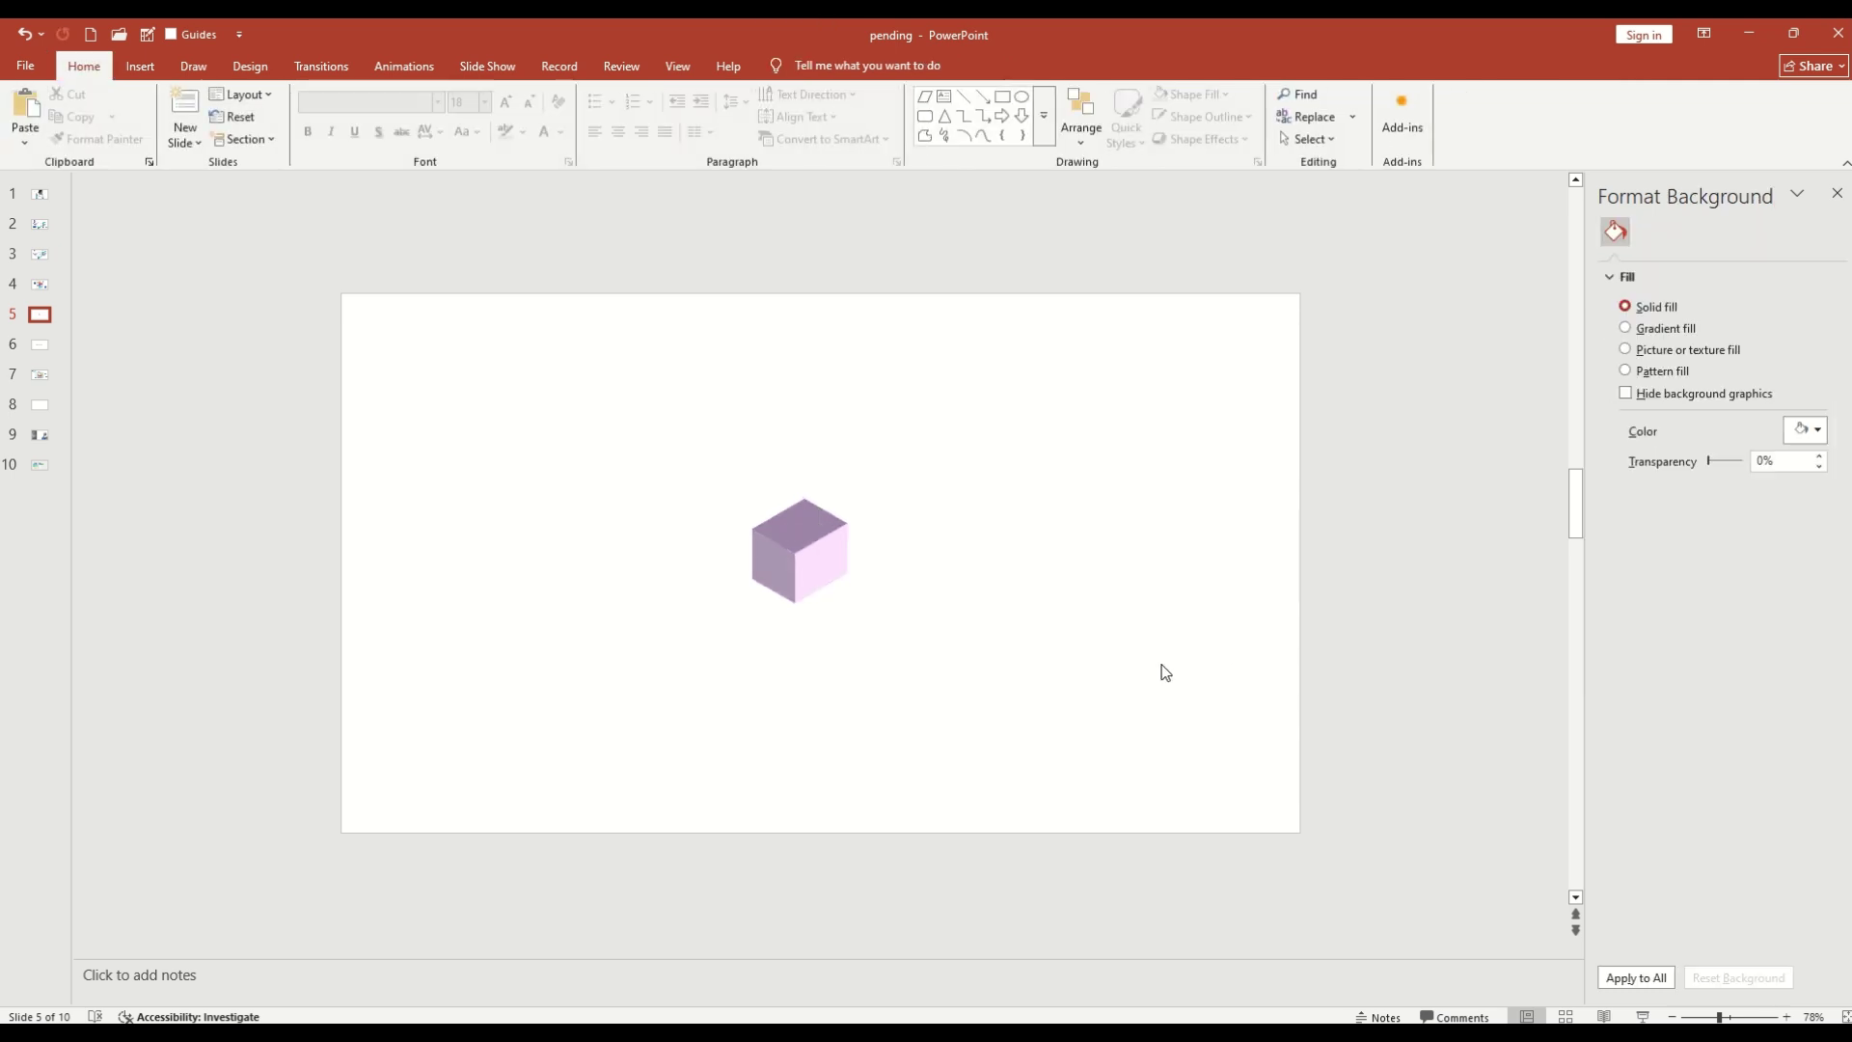
Step: Give the cube an outer offset shadow
click(805, 567)
click(1807, 343)
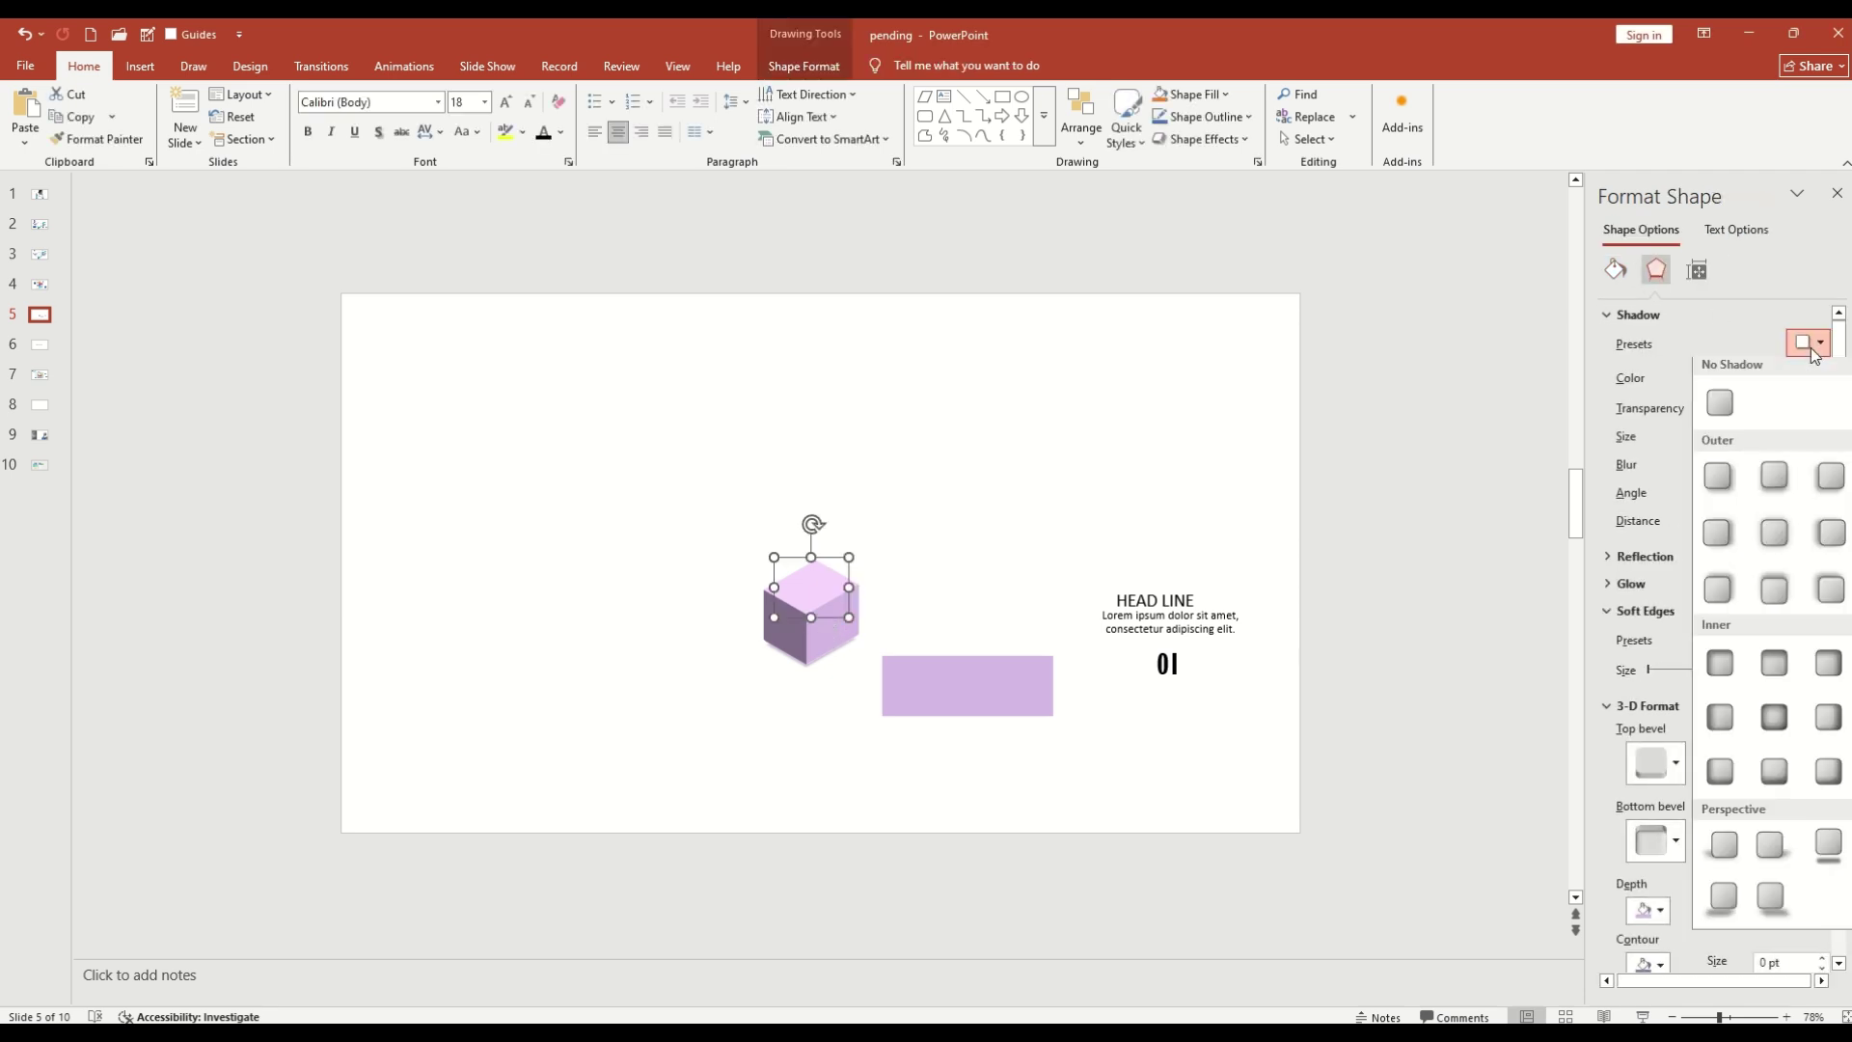
click(1710, 495)
Step: Tilt the lilac bar isometrically (X 315°, Y 35°) and butt it against the cube's side
click(955, 685)
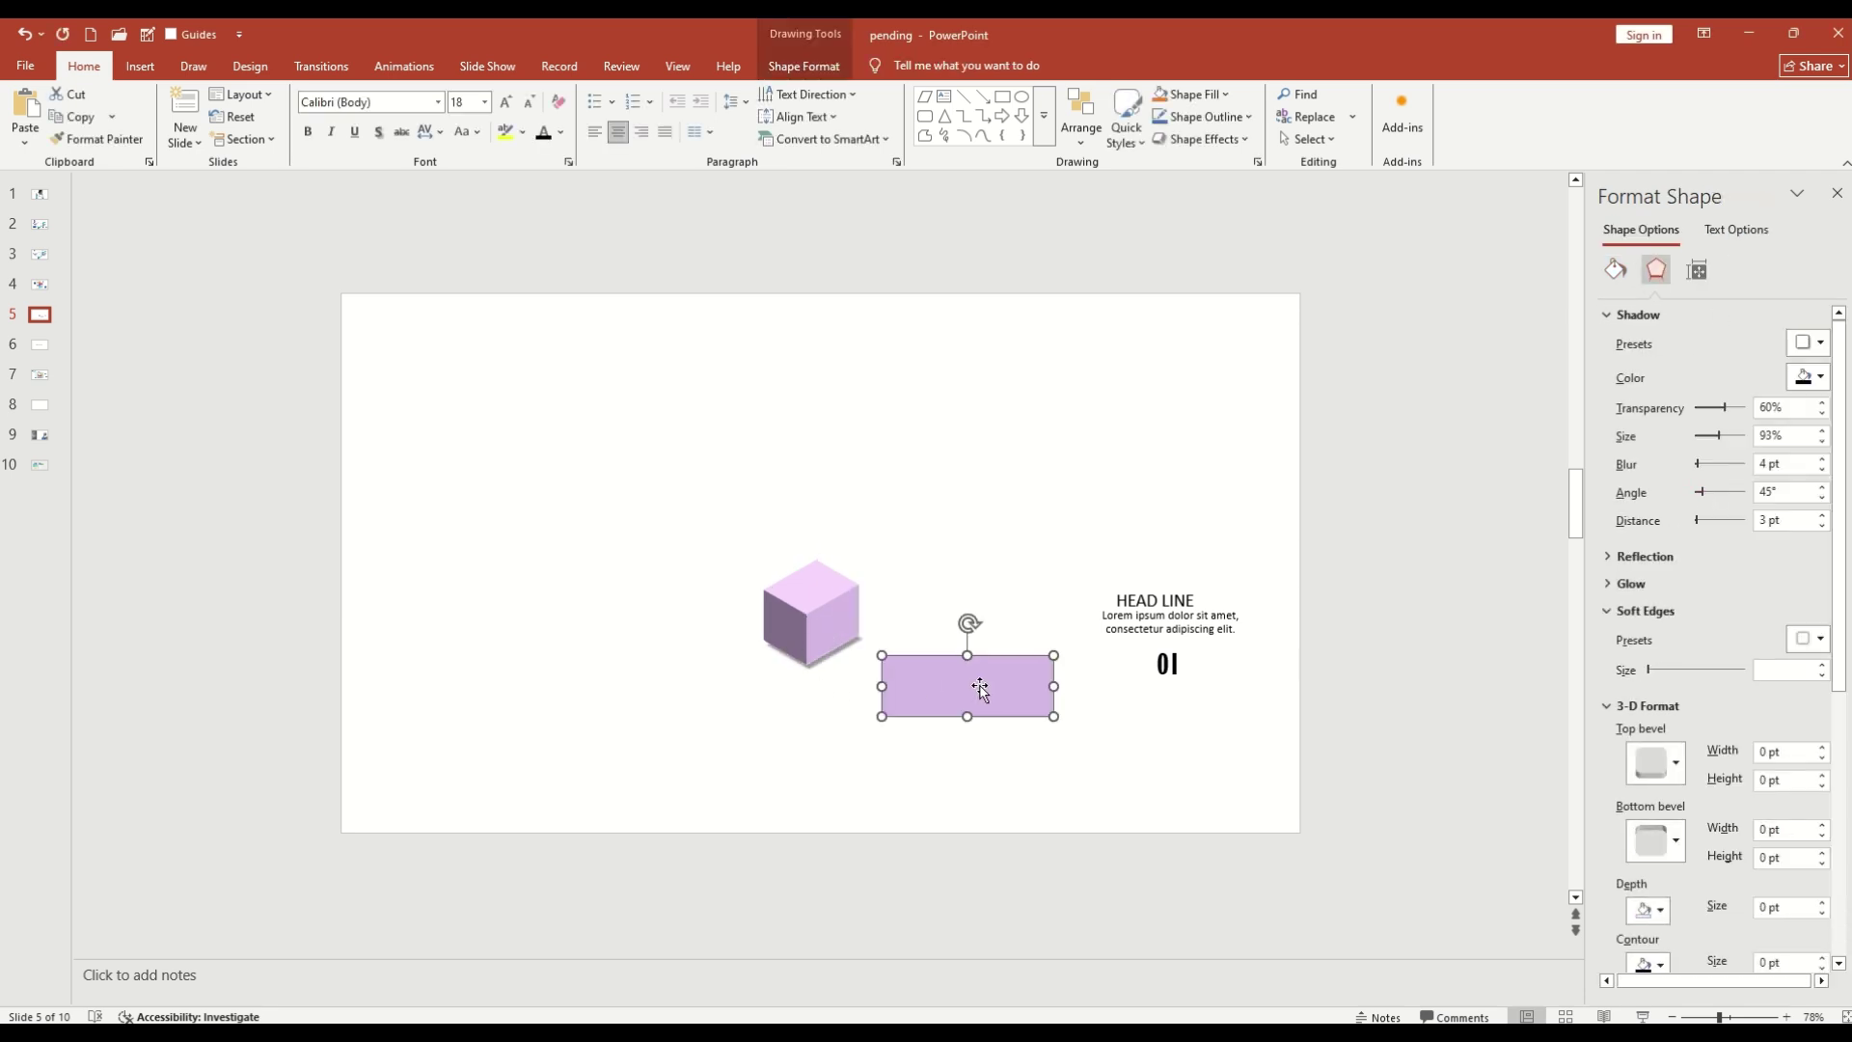
drag(955, 685, 961, 634)
scroll(1825, 645, down, 5)
click(1820, 792)
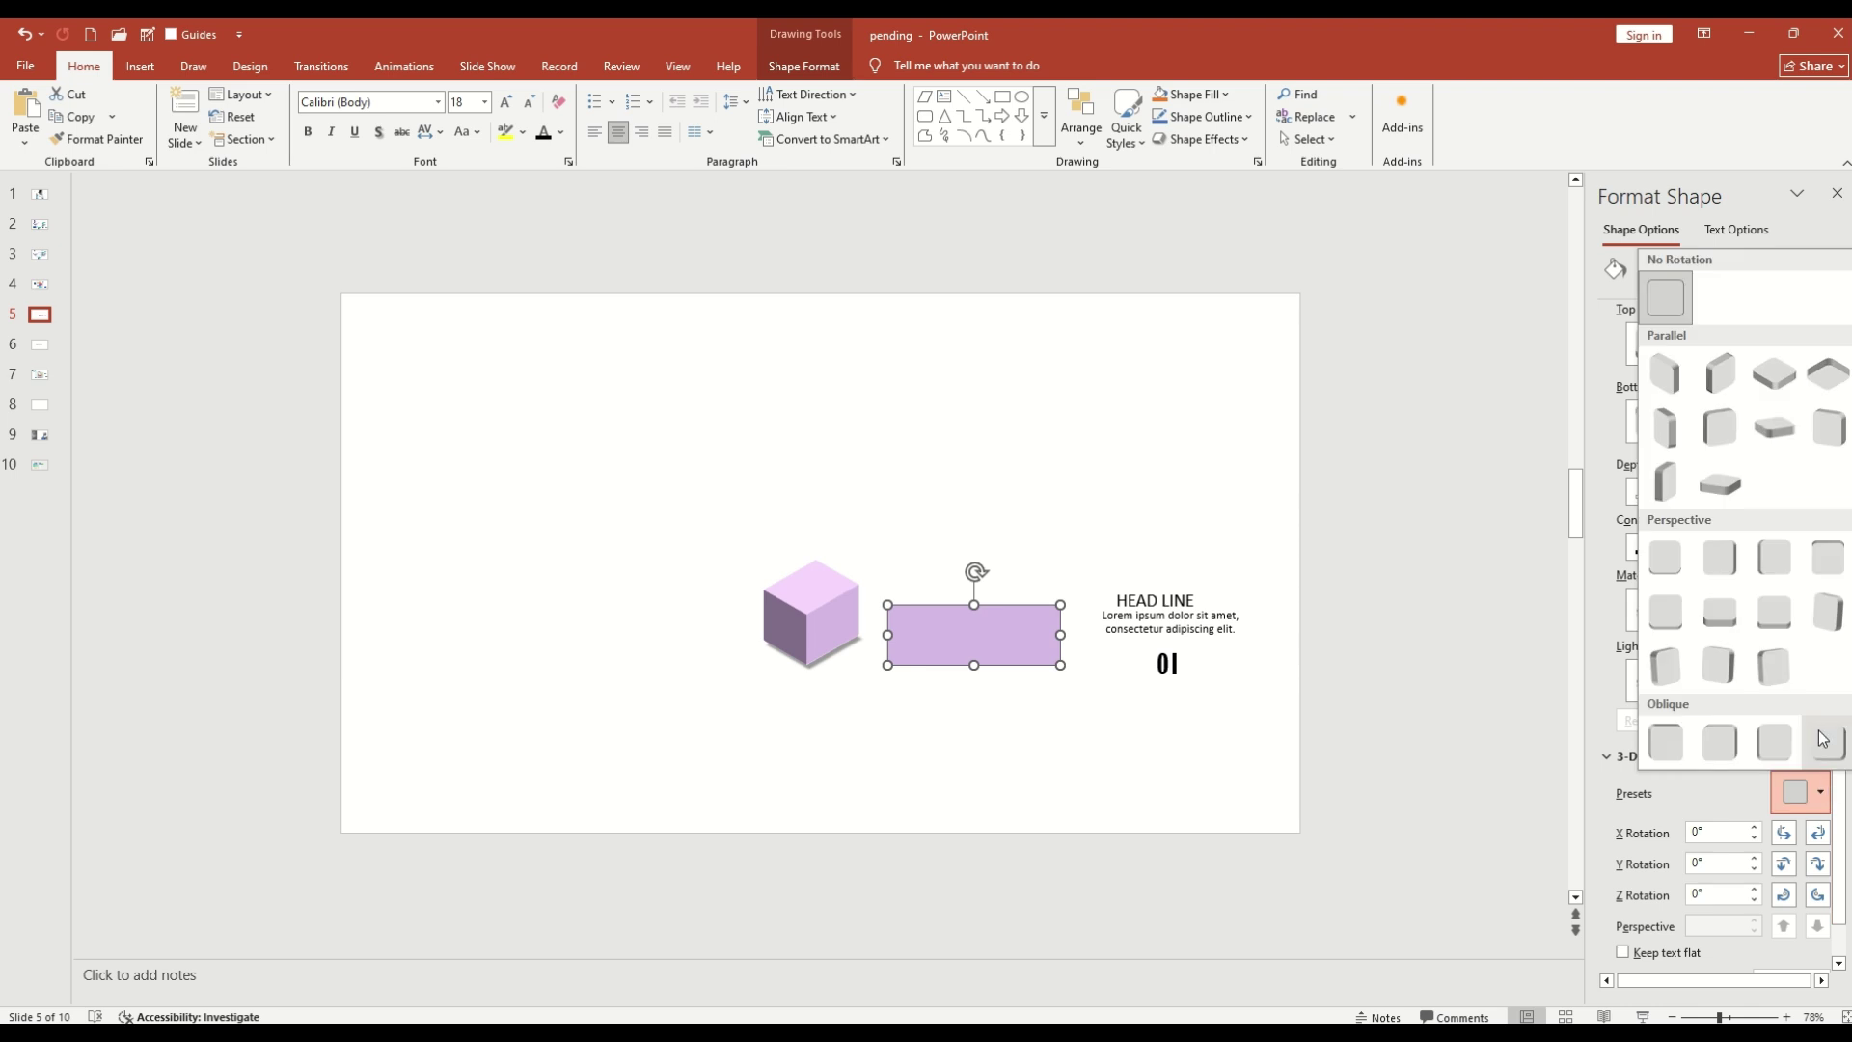
click(1678, 375)
click(1820, 792)
click(1727, 376)
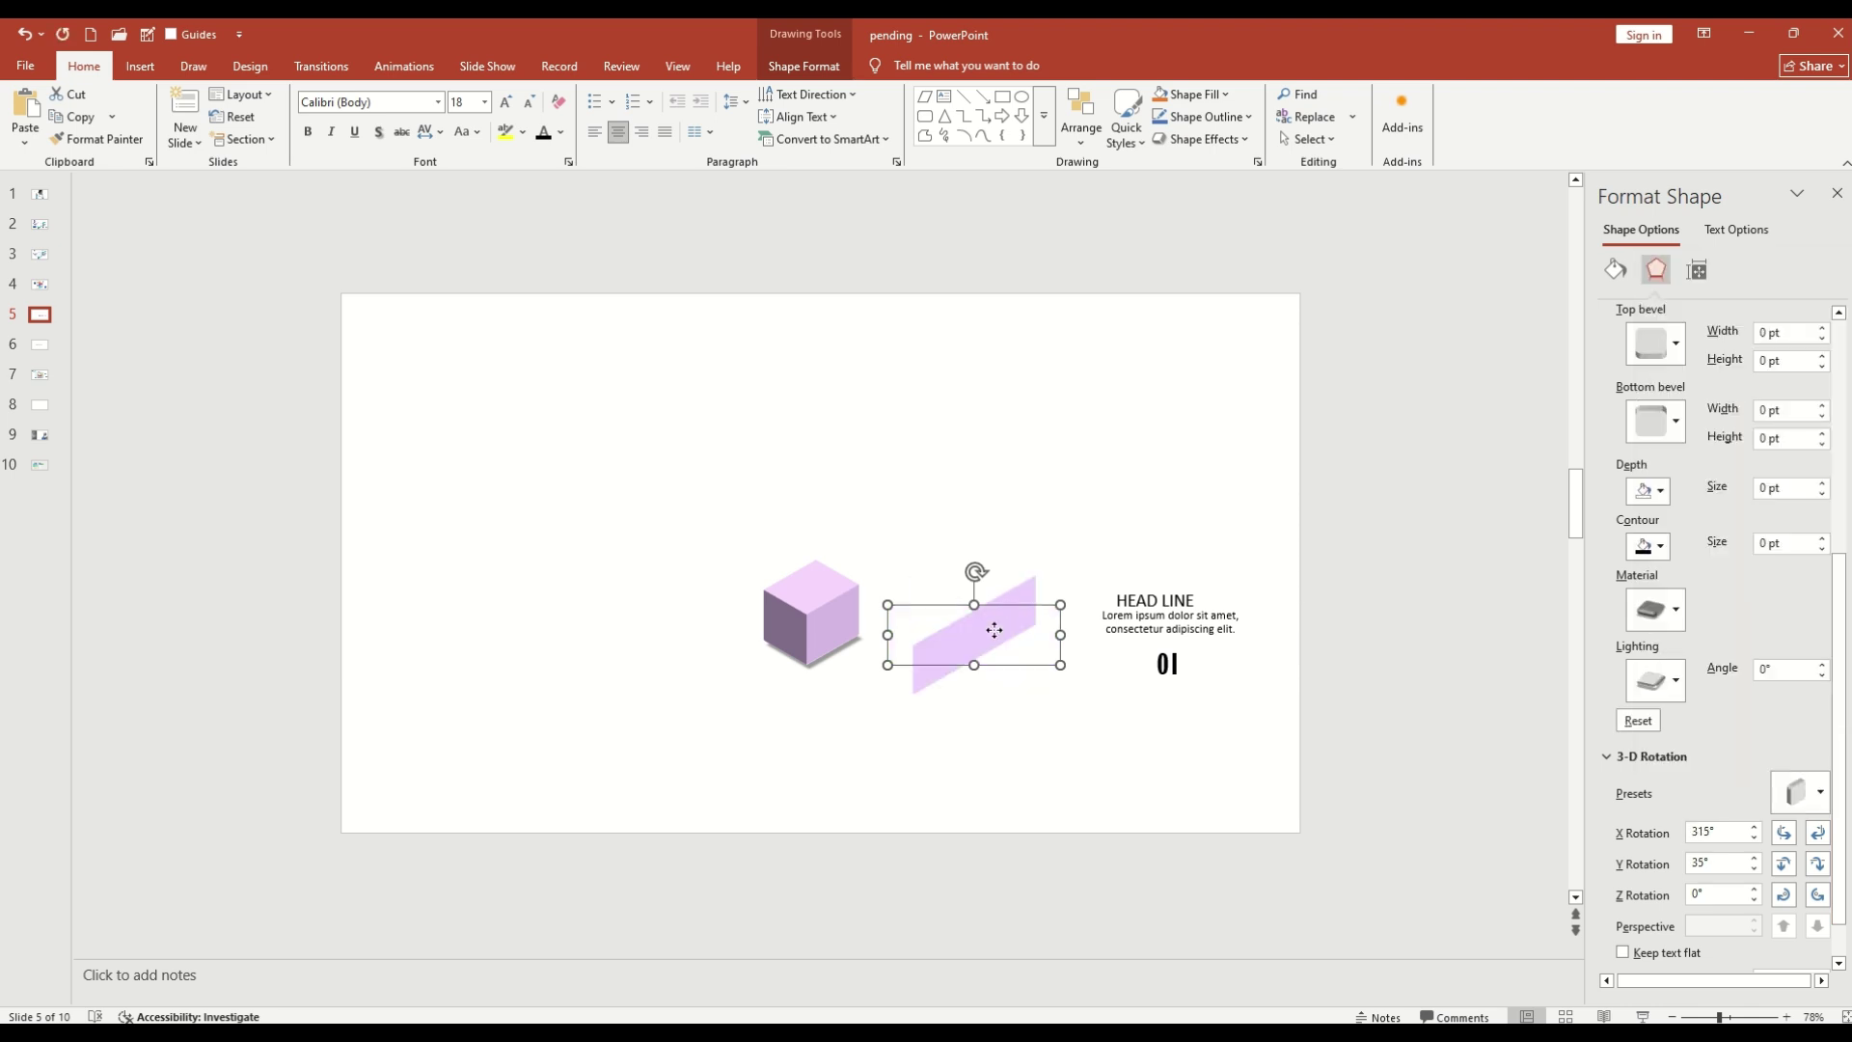
drag(991, 628, 942, 568)
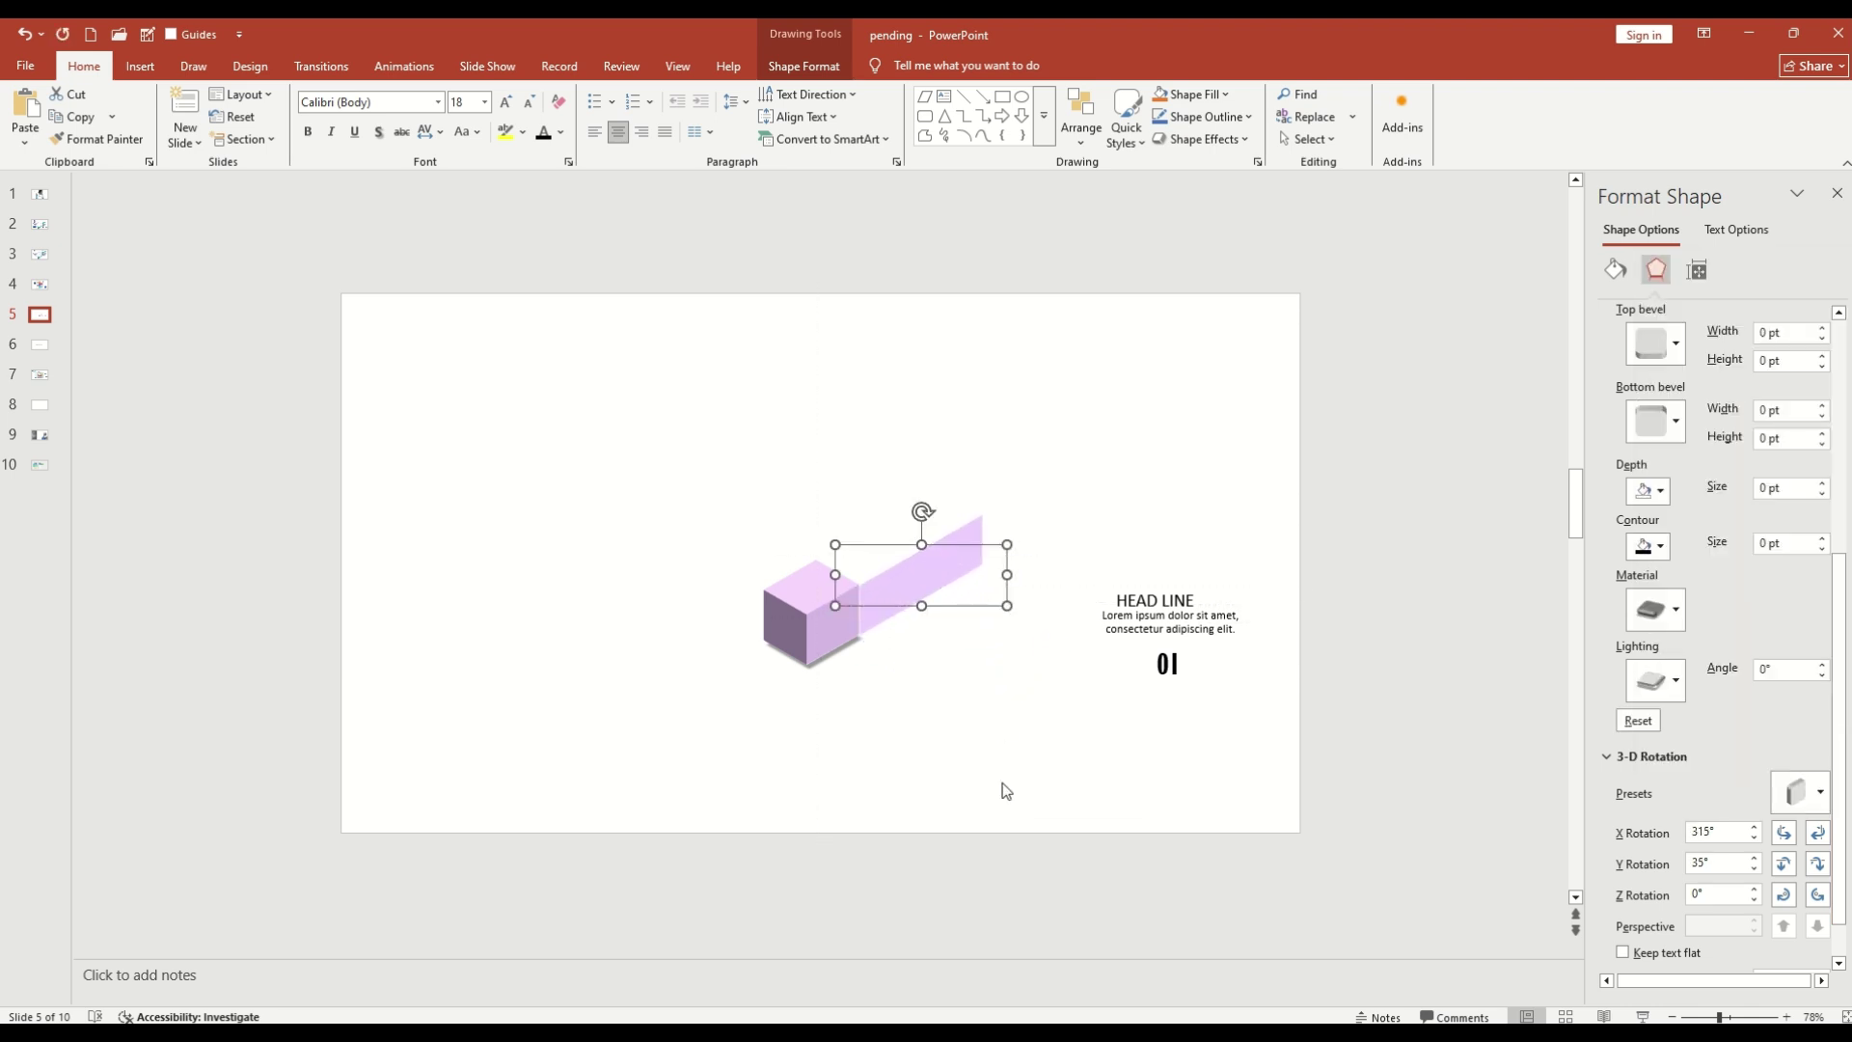
click(1735, 1017)
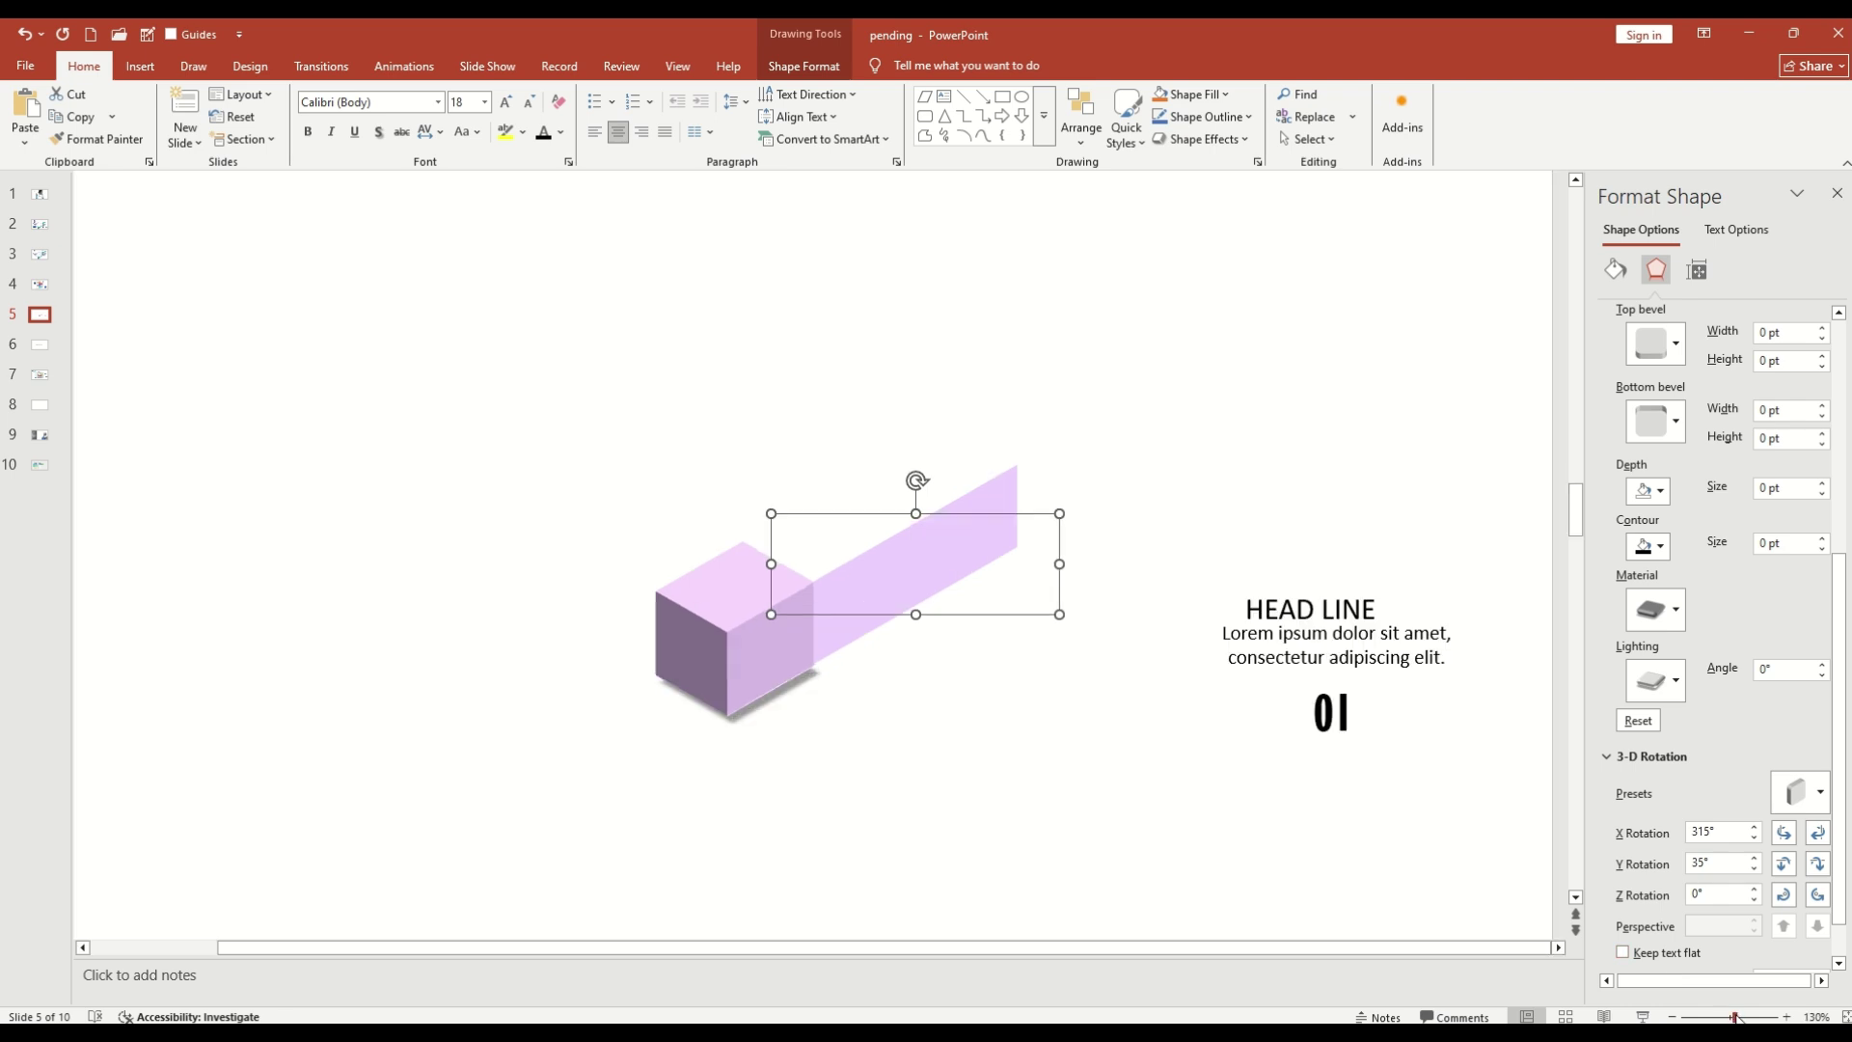
click(1717, 1017)
Step: Tilt the HEAD LINE text box with an isometric 3-D rotation preset
click(1148, 603)
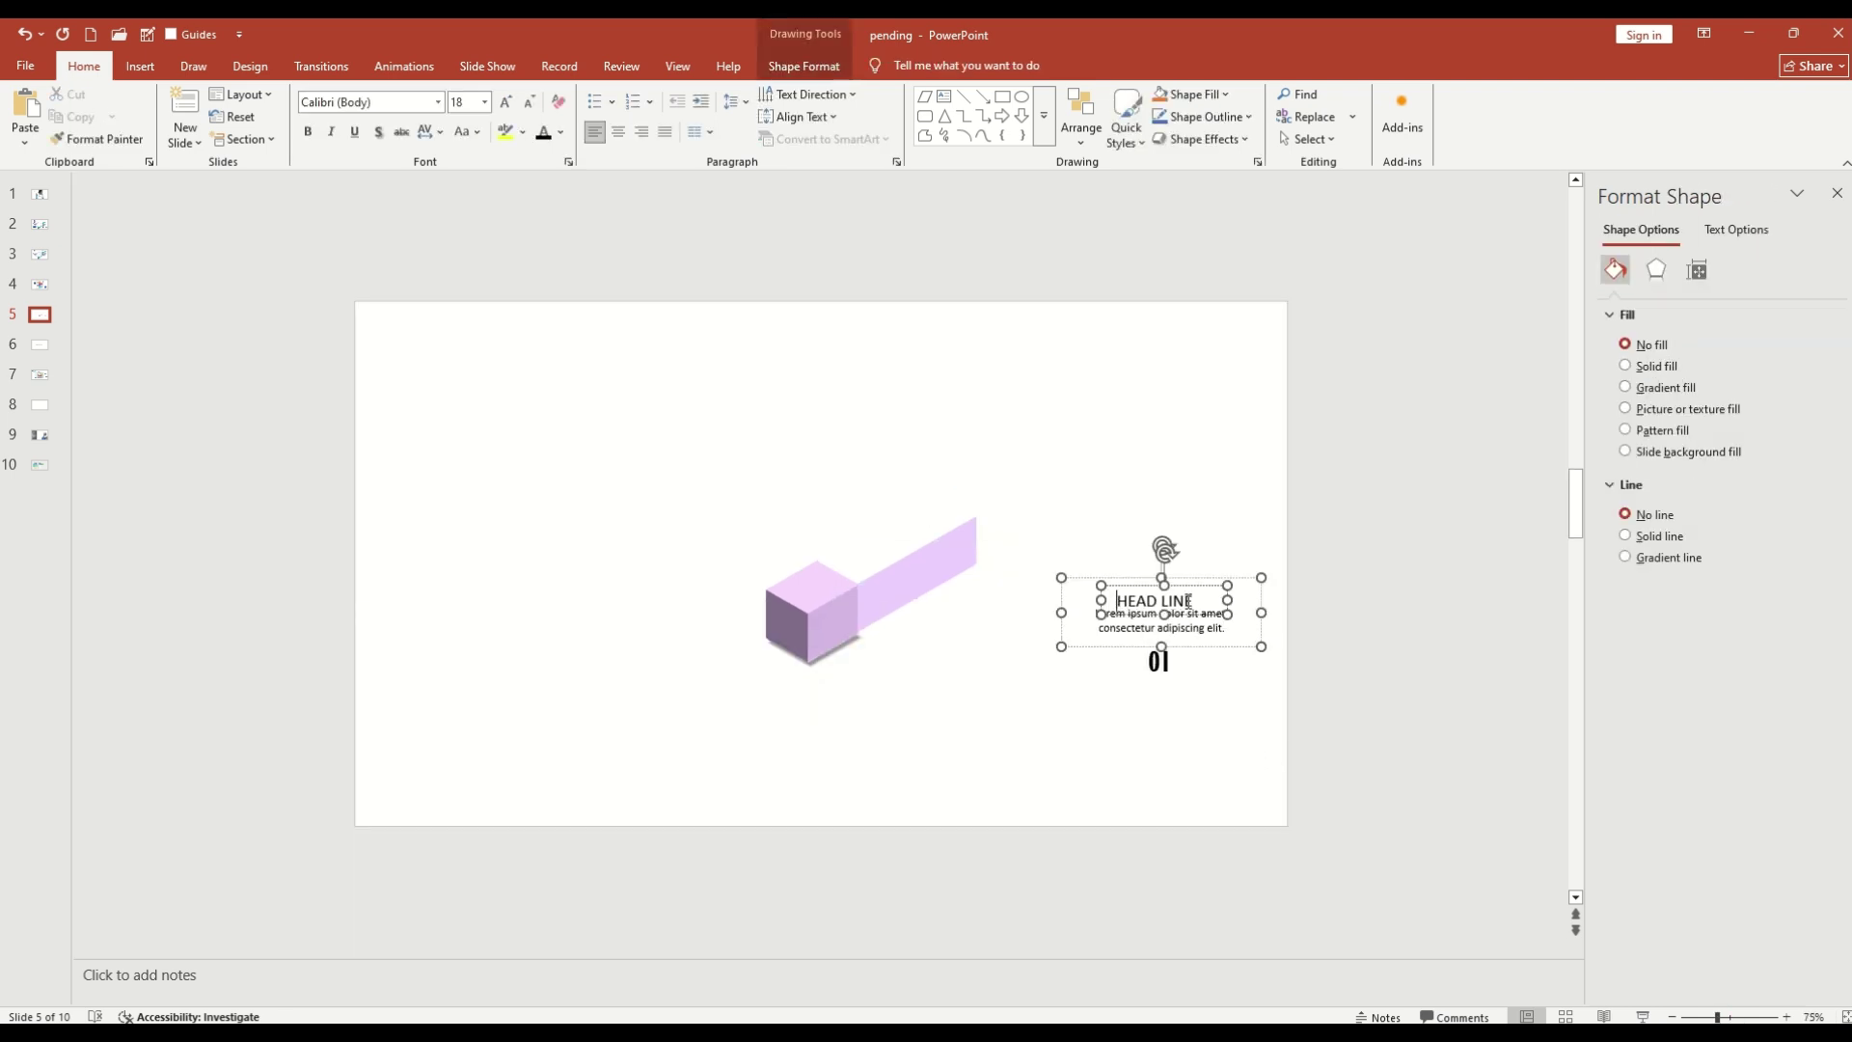
click(1657, 271)
scroll(1794, 791, down, 5)
click(1800, 733)
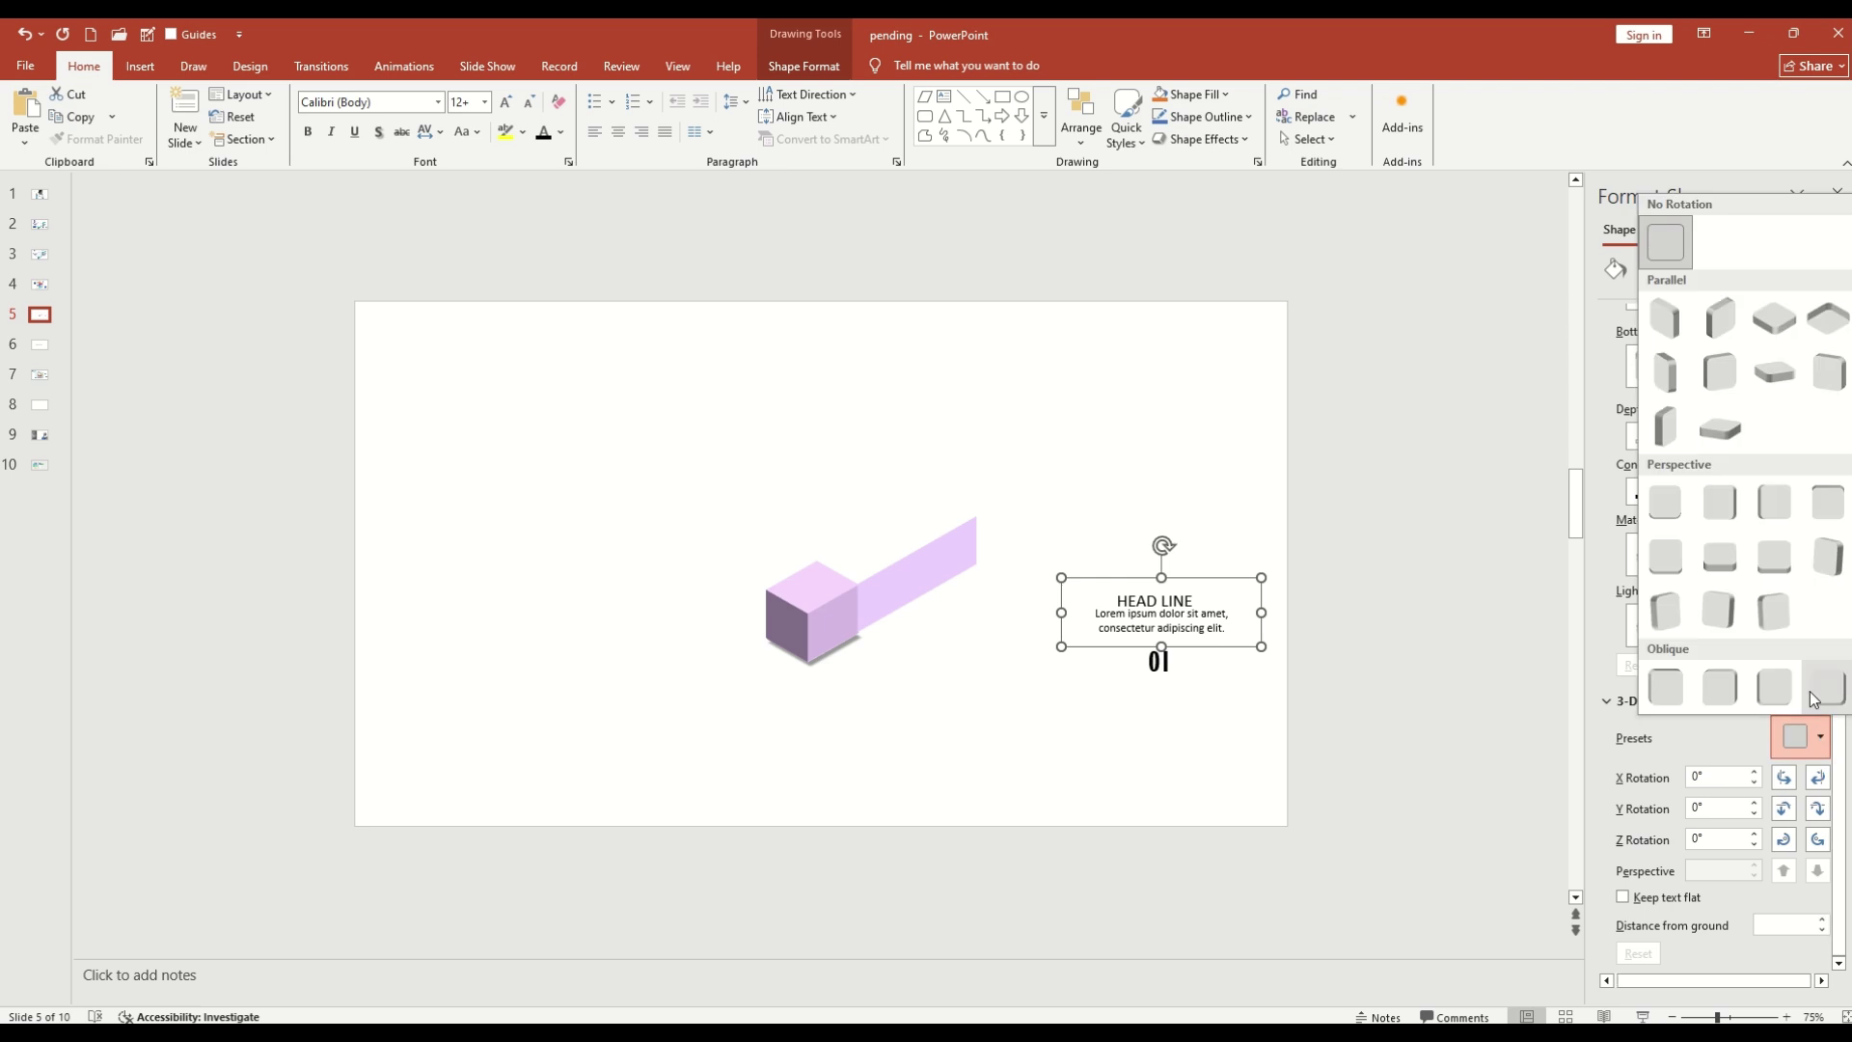
click(1786, 315)
Step: Tilt the 01 number to match the cube, place it on the front face, and make it white
click(1157, 646)
click(1800, 737)
click(1673, 323)
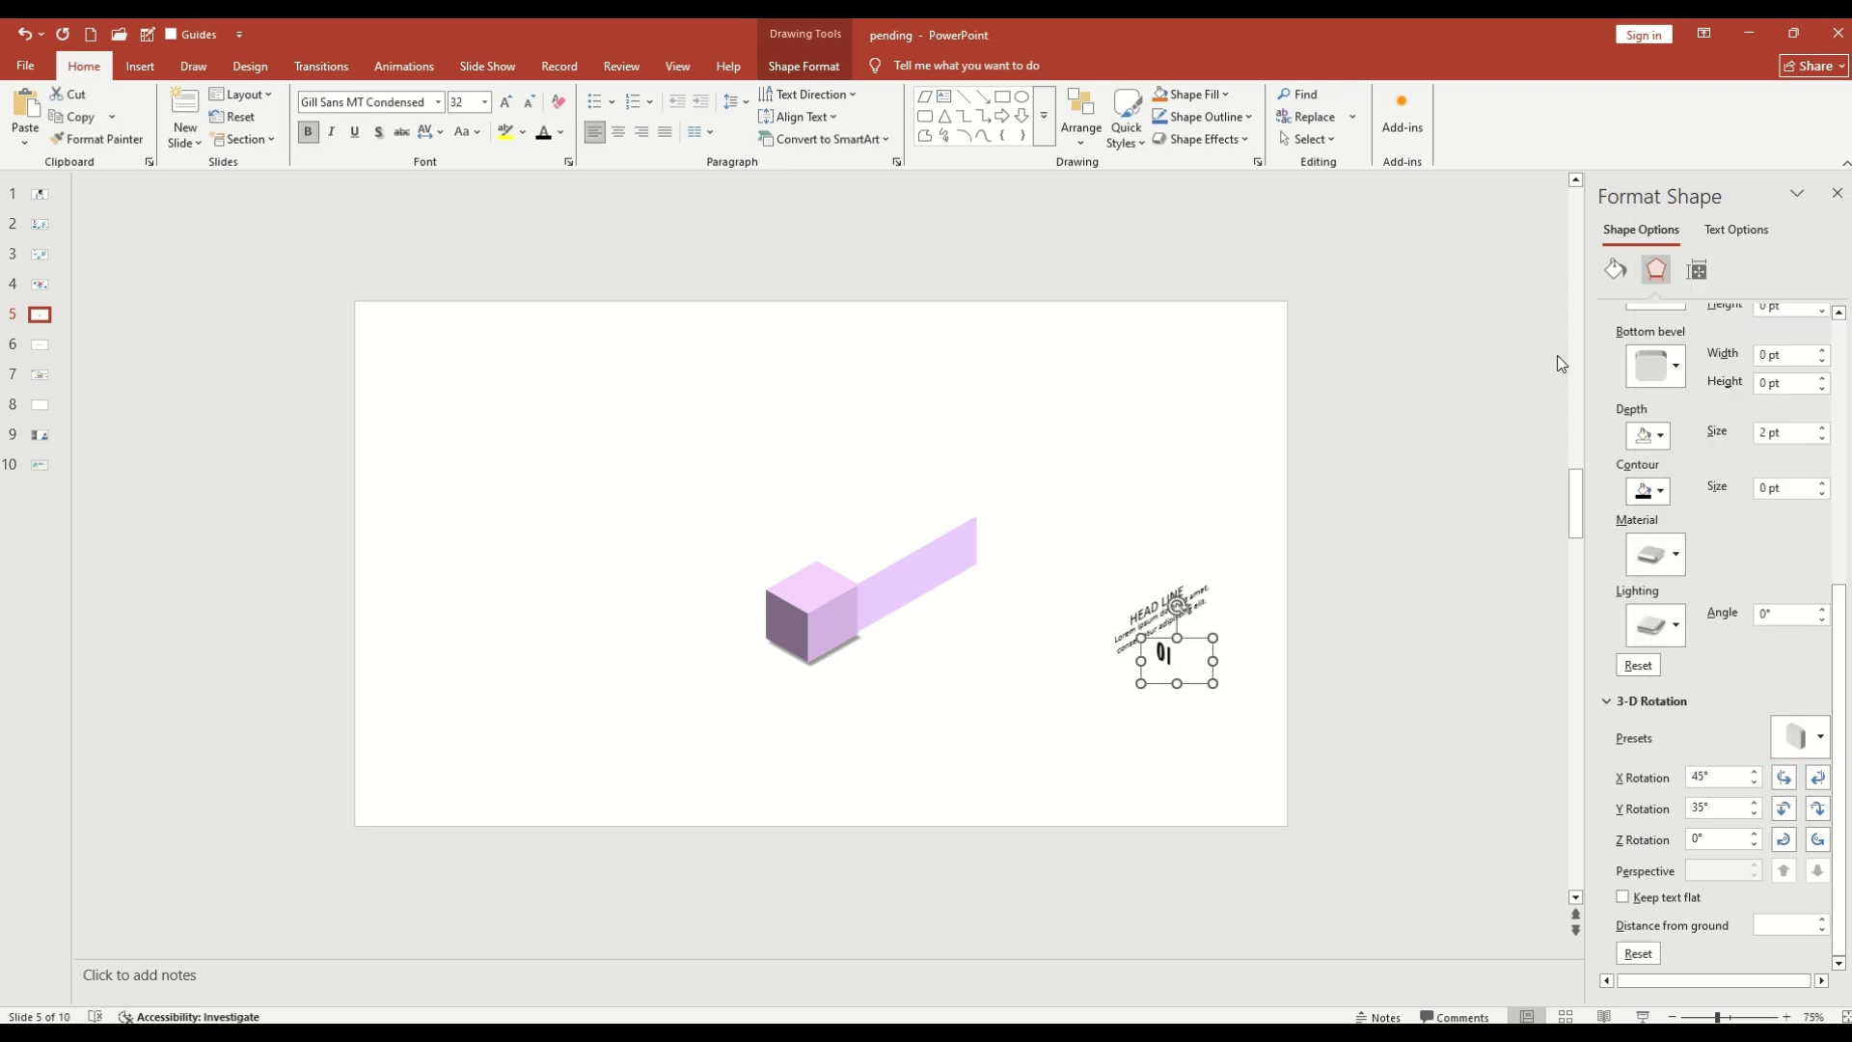
drag(1172, 656, 821, 606)
click(559, 132)
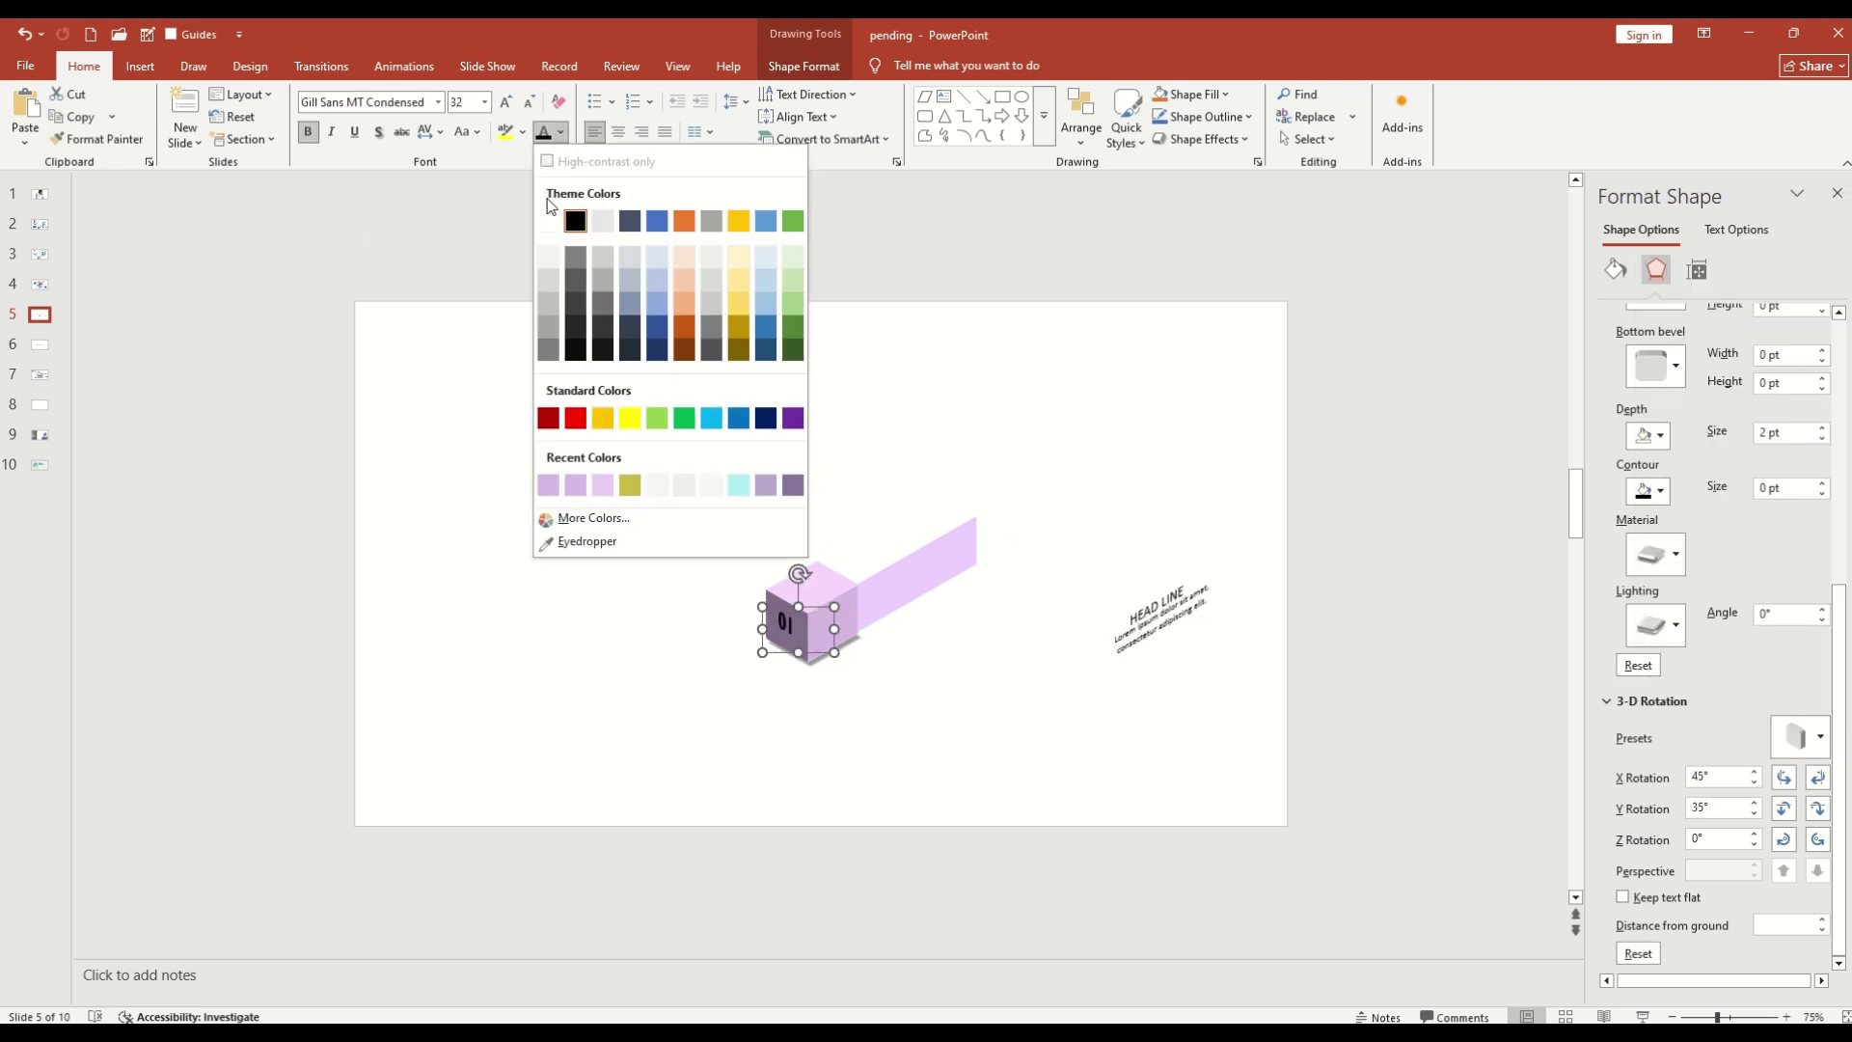
click(568, 215)
Step: Move the HEAD LINE text onto the slab and try lighter text colours
click(1172, 589)
drag(1172, 588, 923, 536)
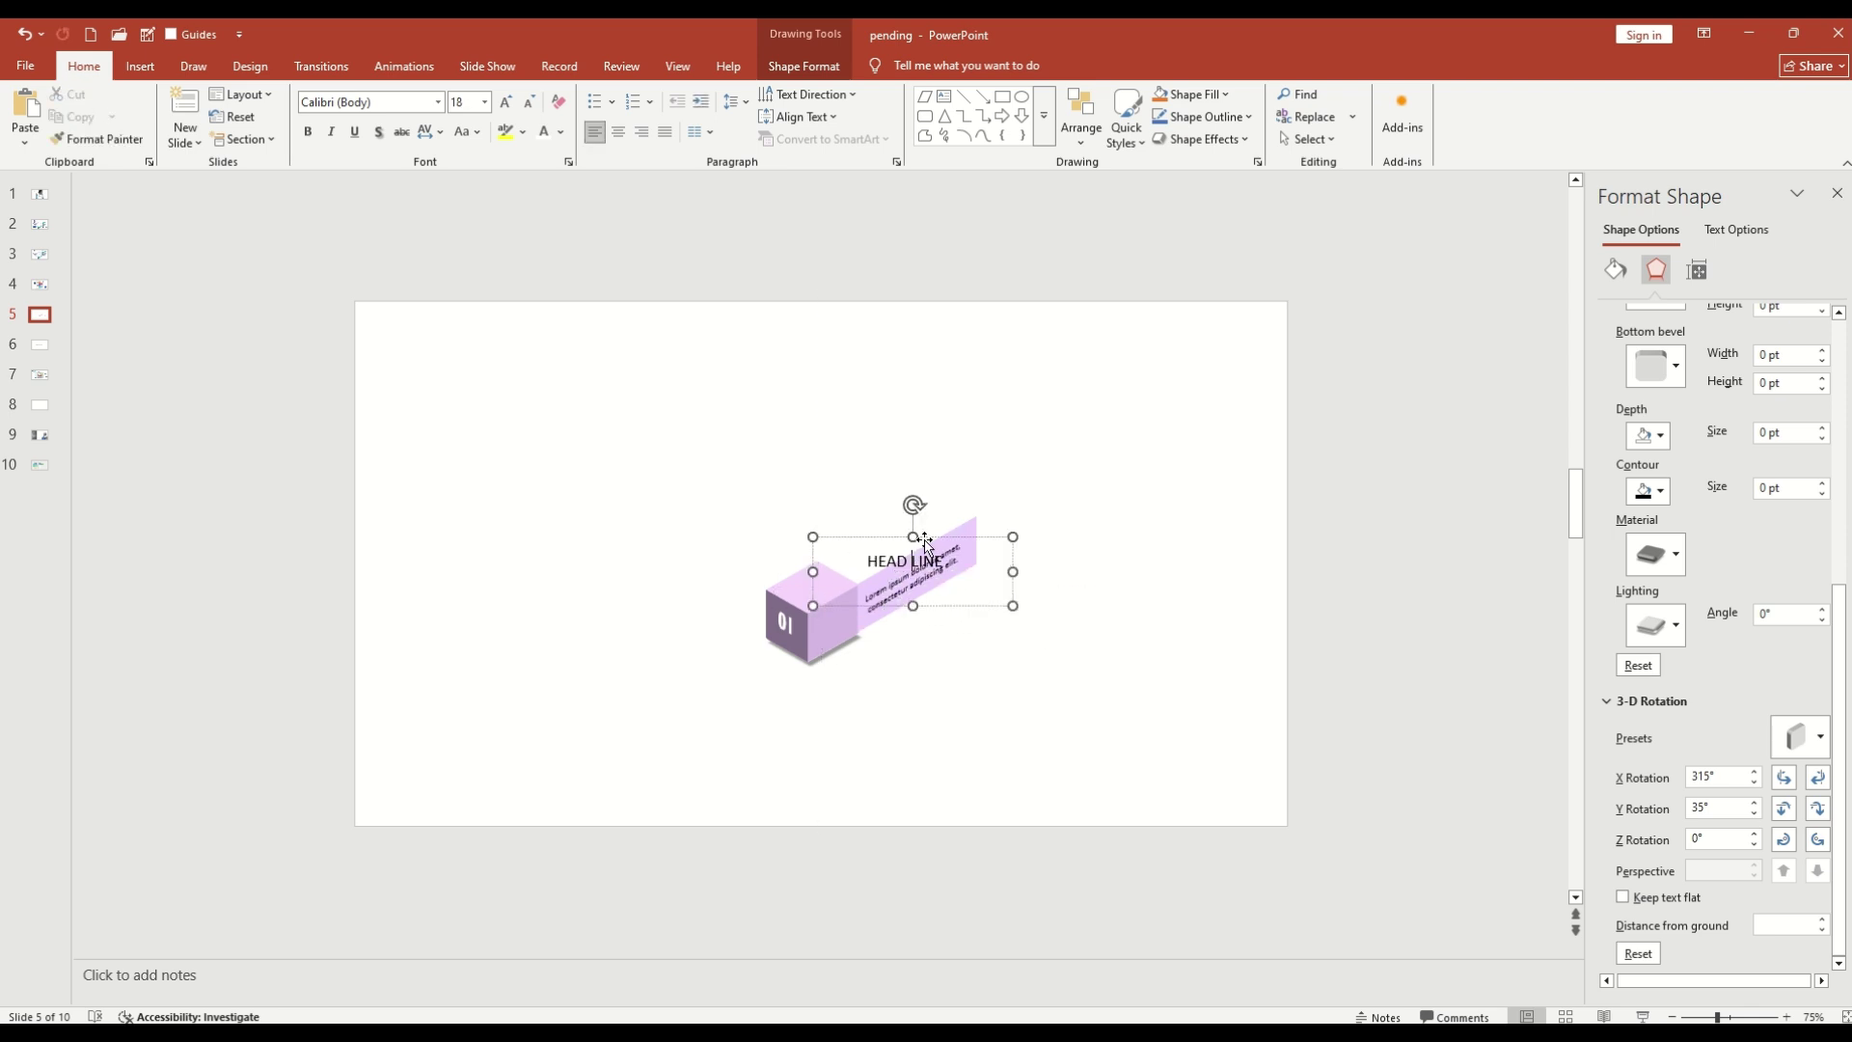
click(560, 134)
click(558, 247)
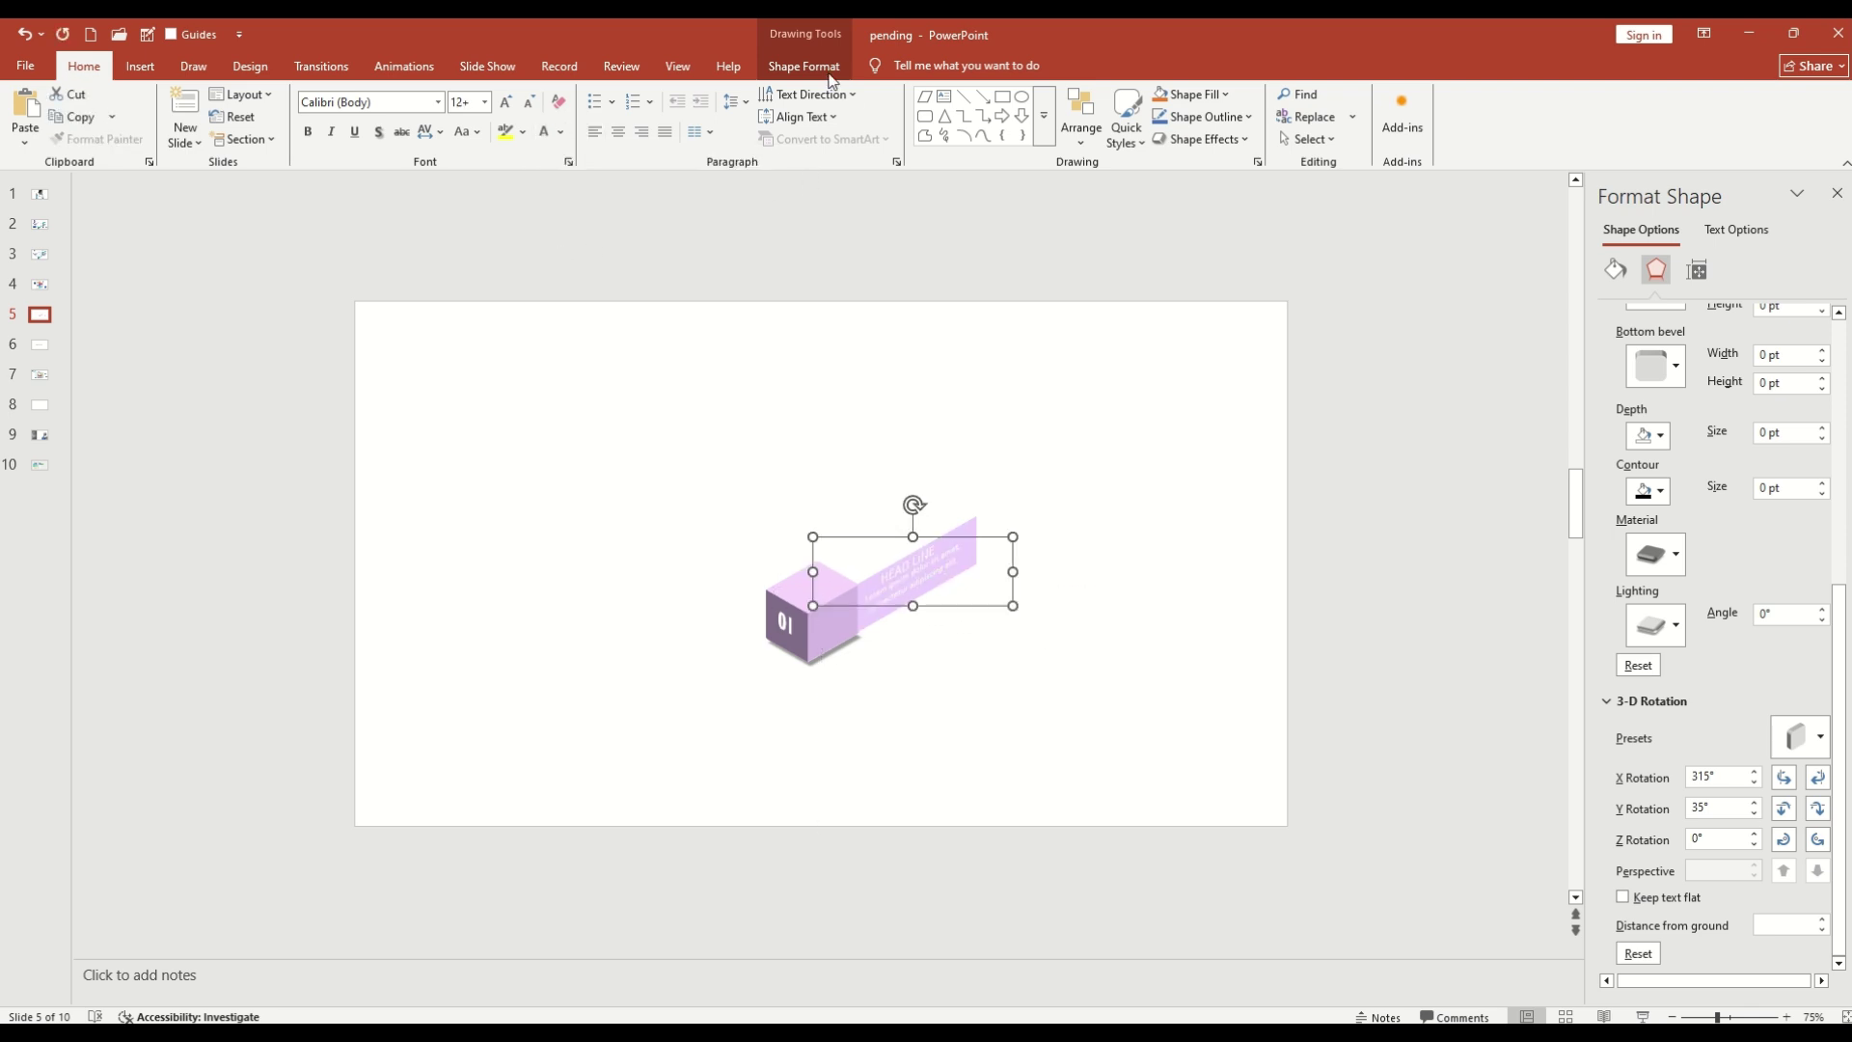
click(804, 65)
click(1073, 93)
click(1074, 181)
click(1067, 95)
click(1032, 187)
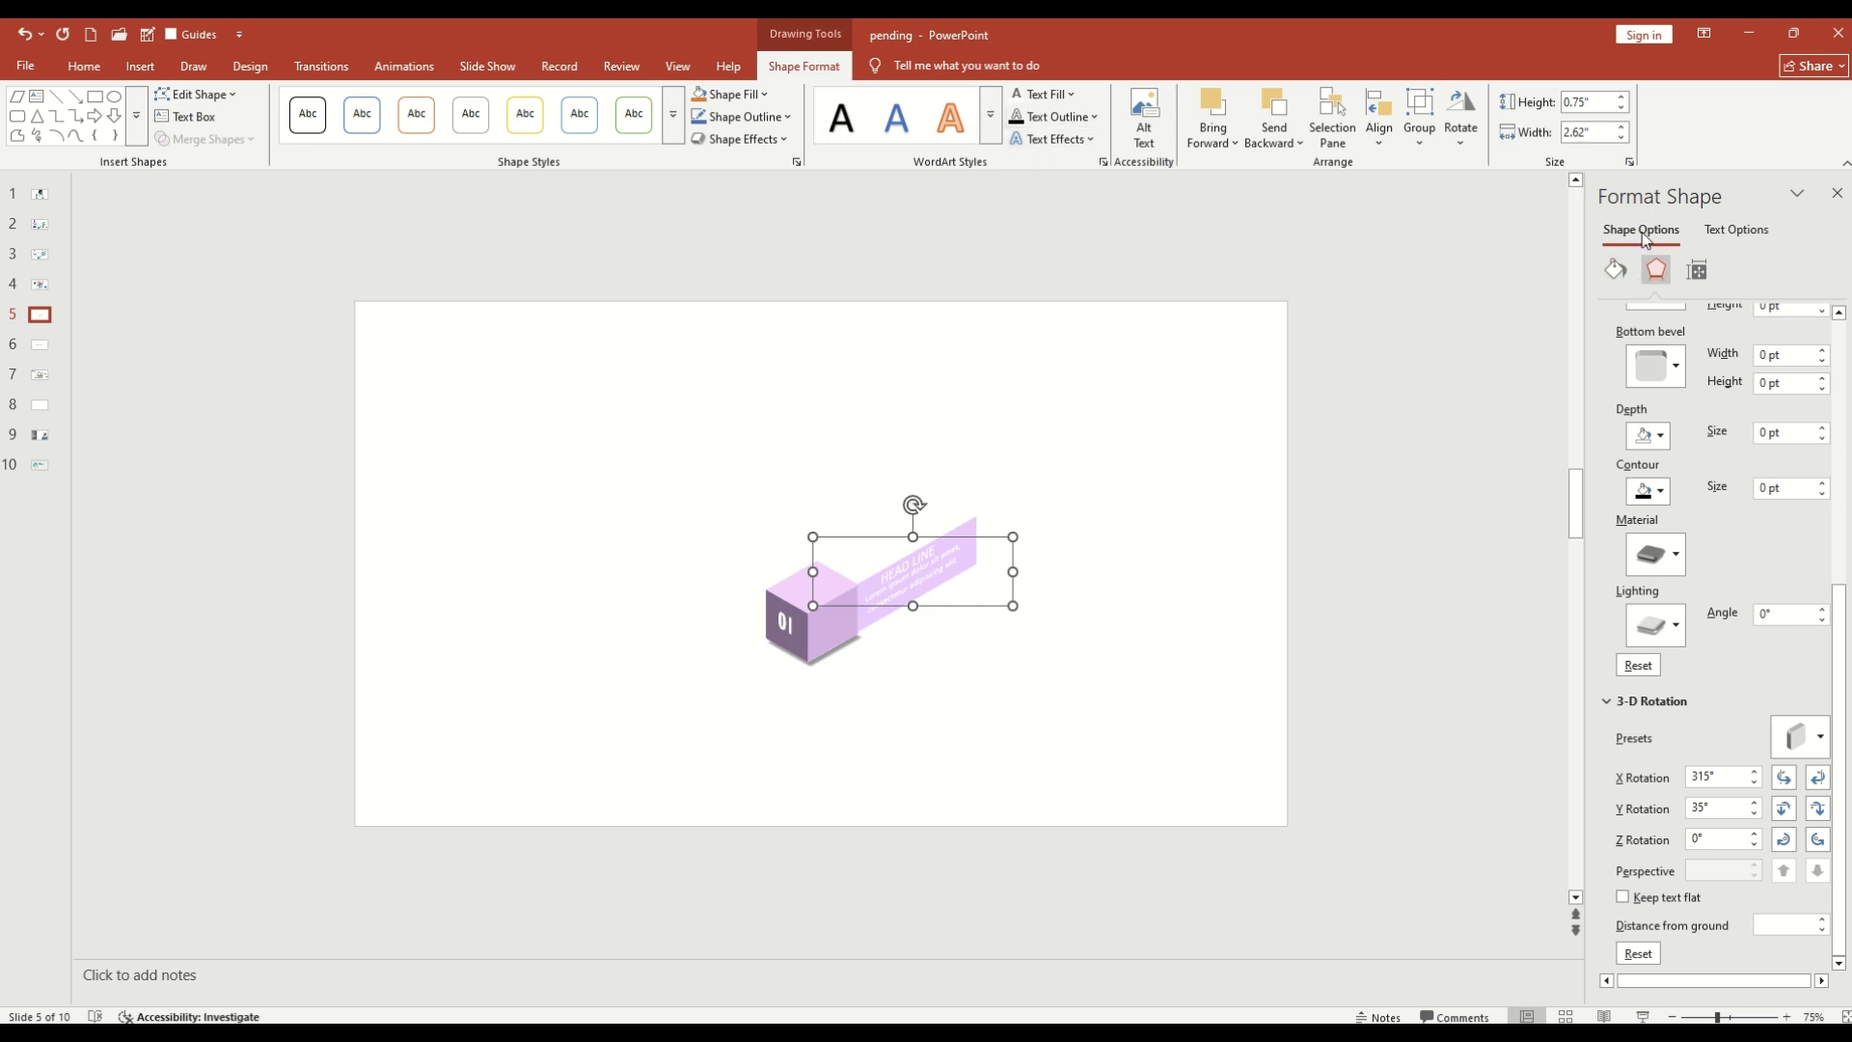
Step: Give the HEAD LINE text a solid black fill, then select the whole 01 cube piece
click(1736, 230)
click(1655, 269)
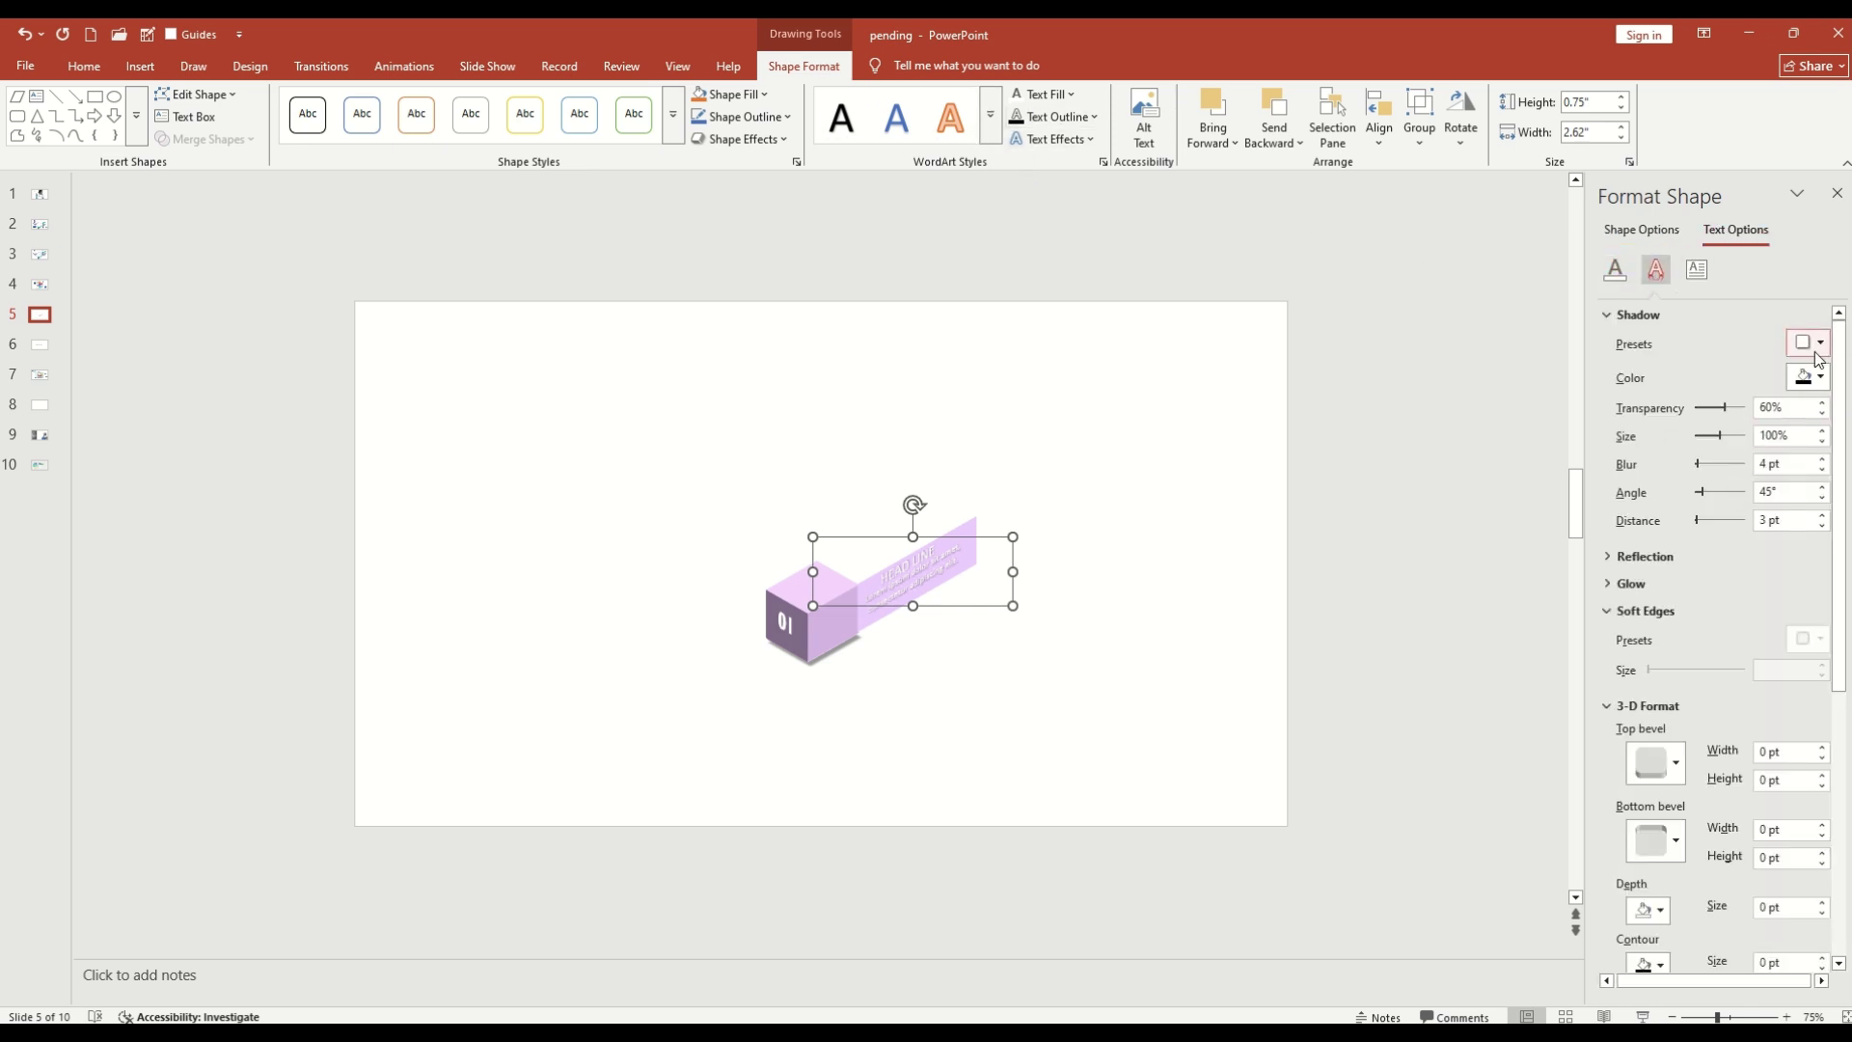
click(1615, 269)
click(1626, 366)
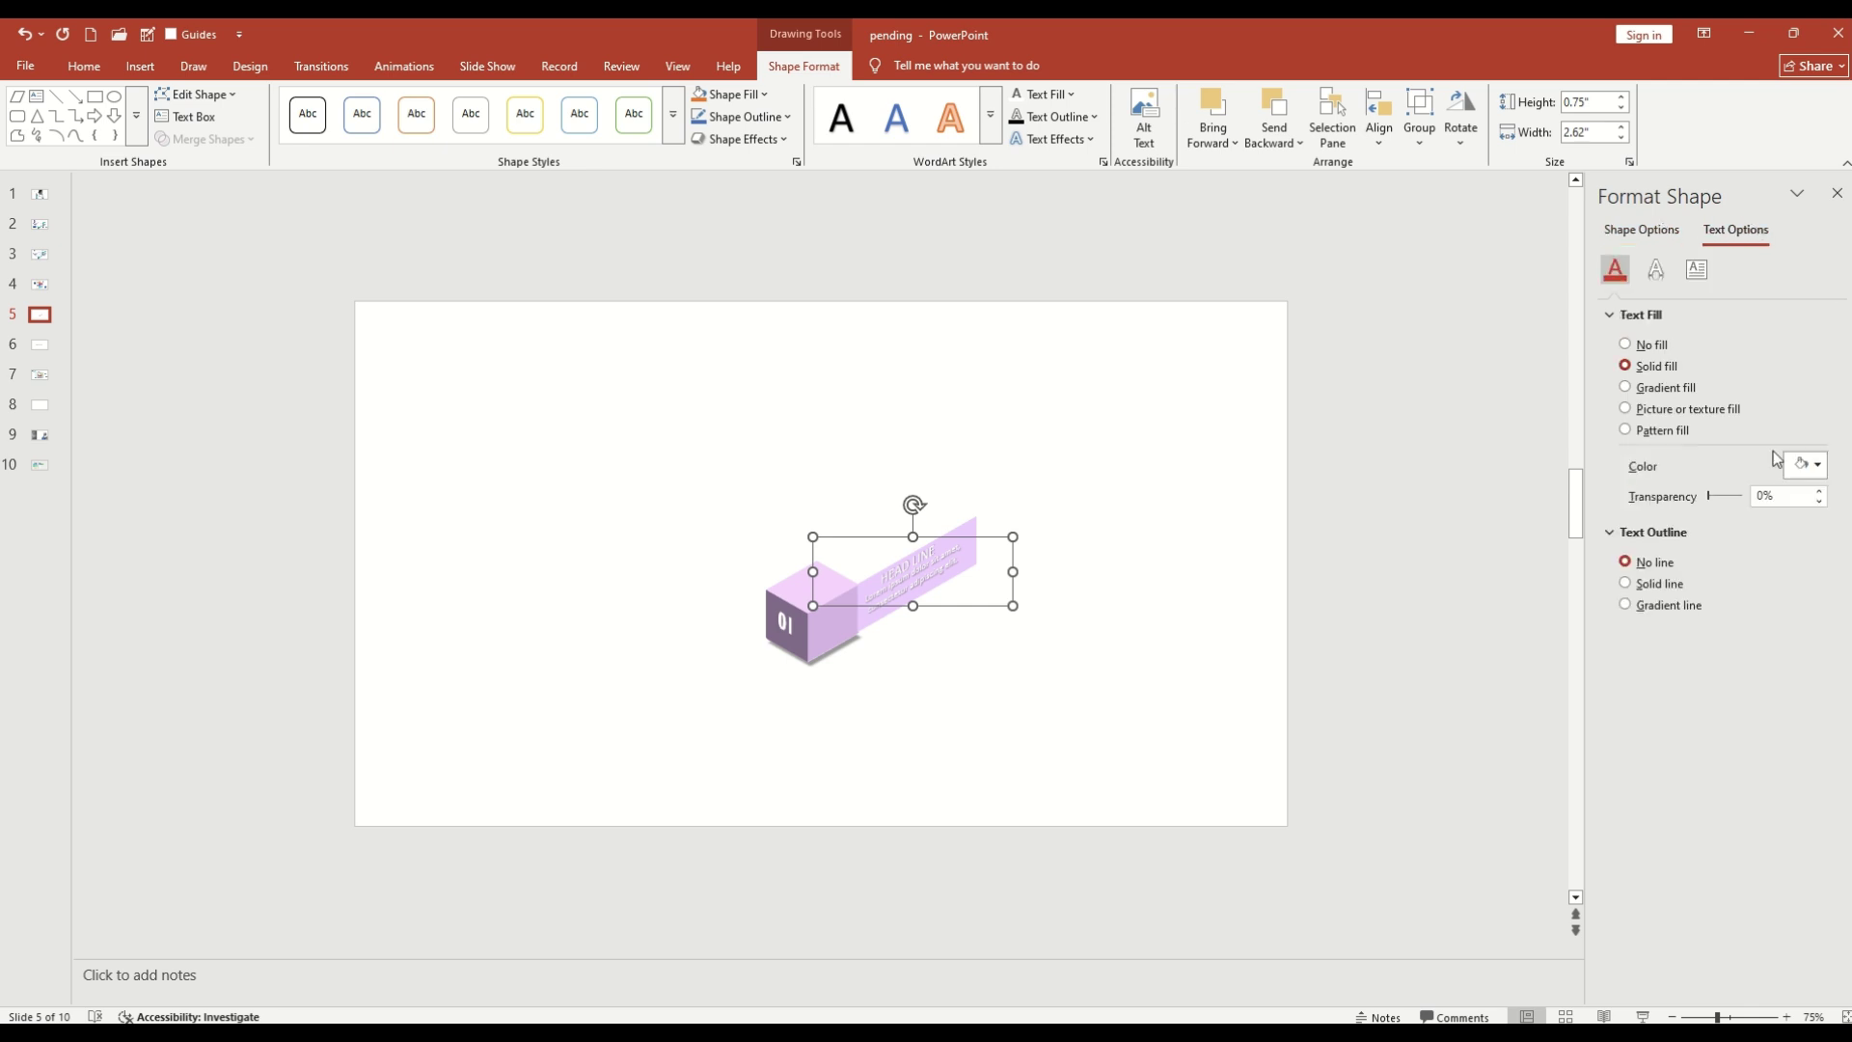
click(1806, 466)
click(1600, 639)
click(1806, 466)
key(Escape)
click(1806, 466)
click(1640, 550)
click(84, 66)
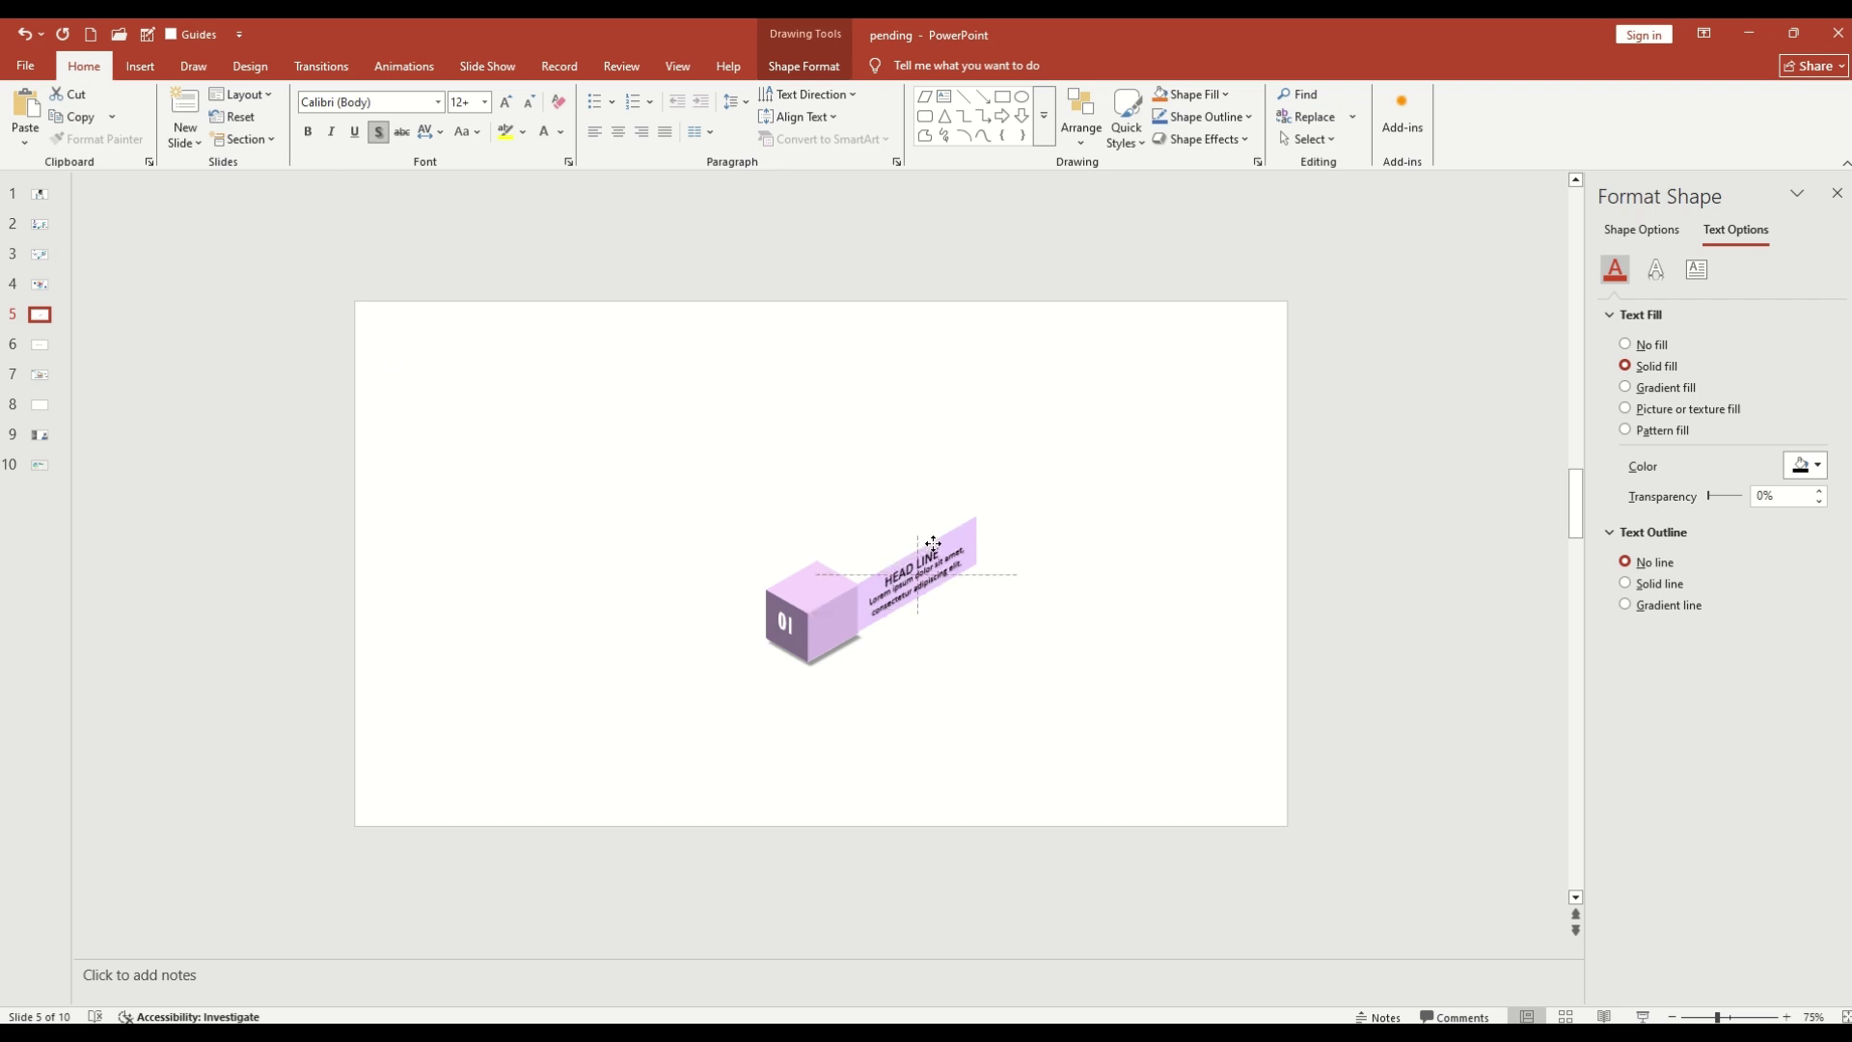
drag(643, 475, 1266, 811)
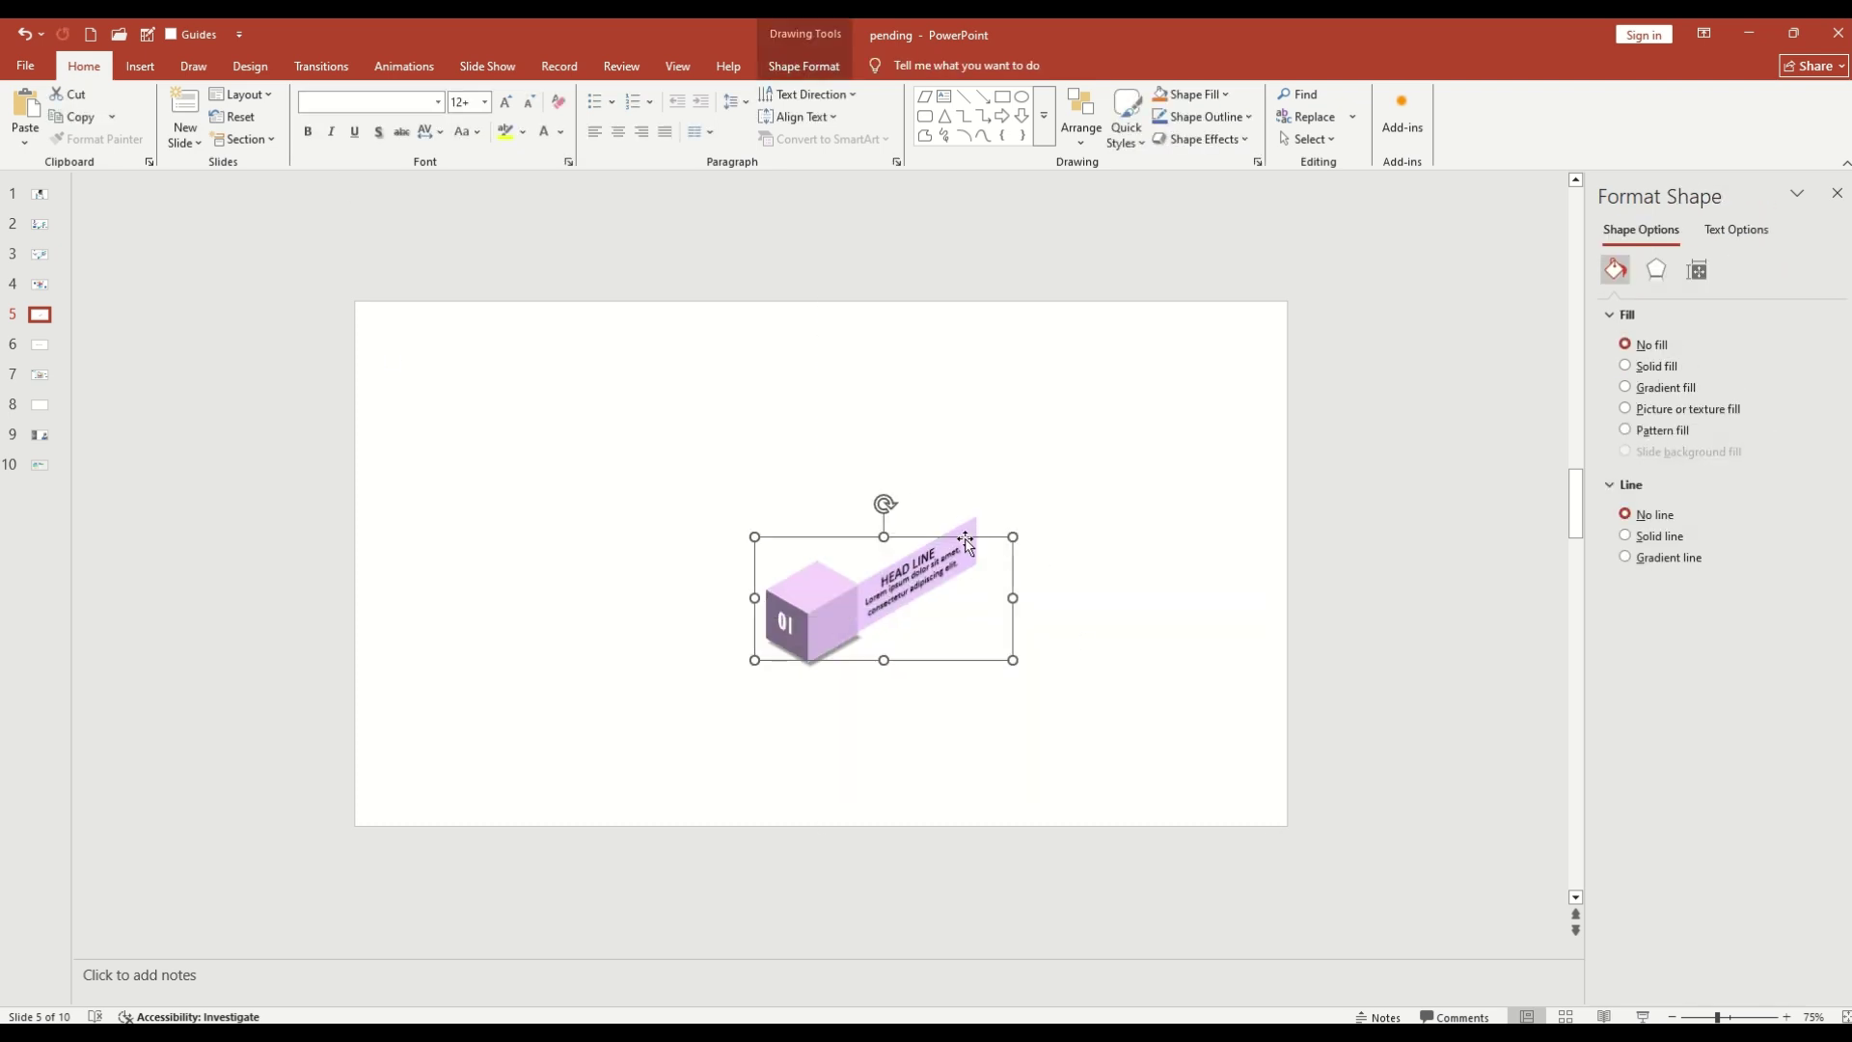
Step: Slot the 01 piece into the stack, then make four small squares and move them under DESIGN
drag(965, 543, 976, 624)
click(1193, 635)
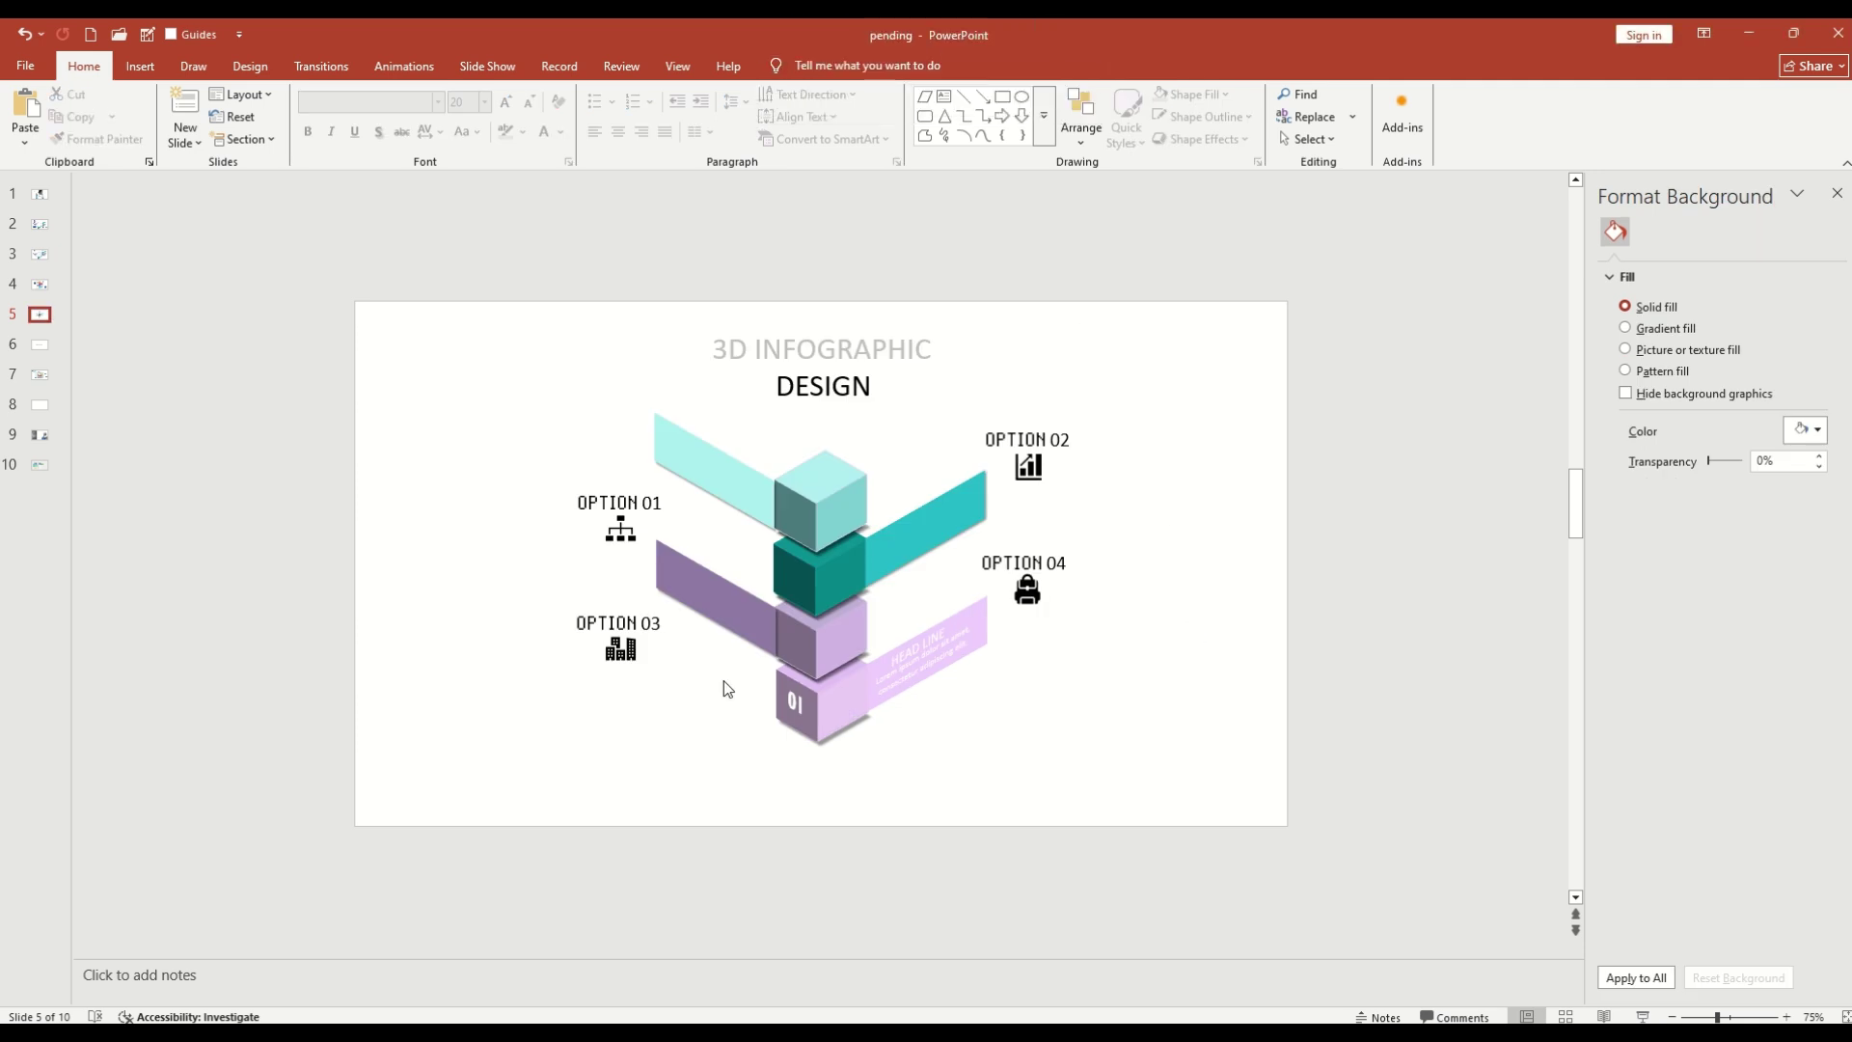
click(1003, 97)
drag(1008, 328, 1034, 378)
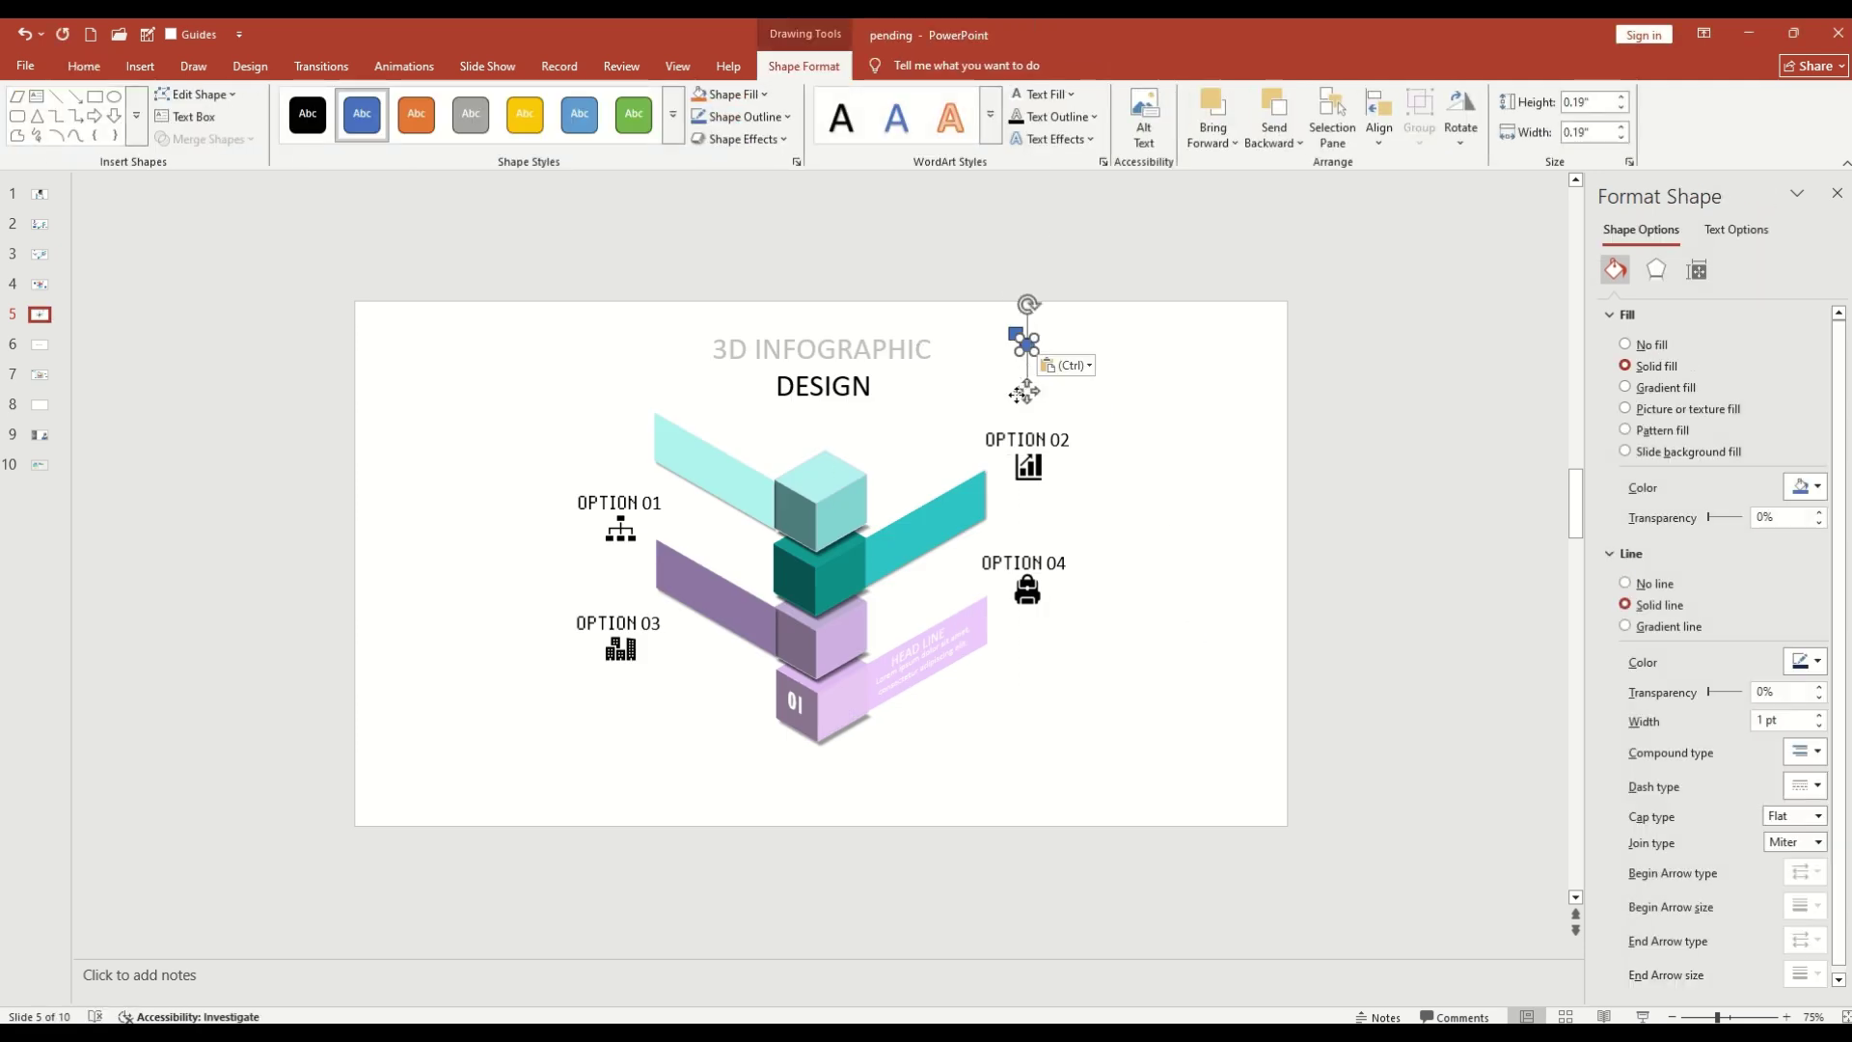
click(1049, 357)
mouse_move(994, 314)
mouse_down()
mouse_move(1097, 391)
mouse_move(1055, 373)
mouse_up()
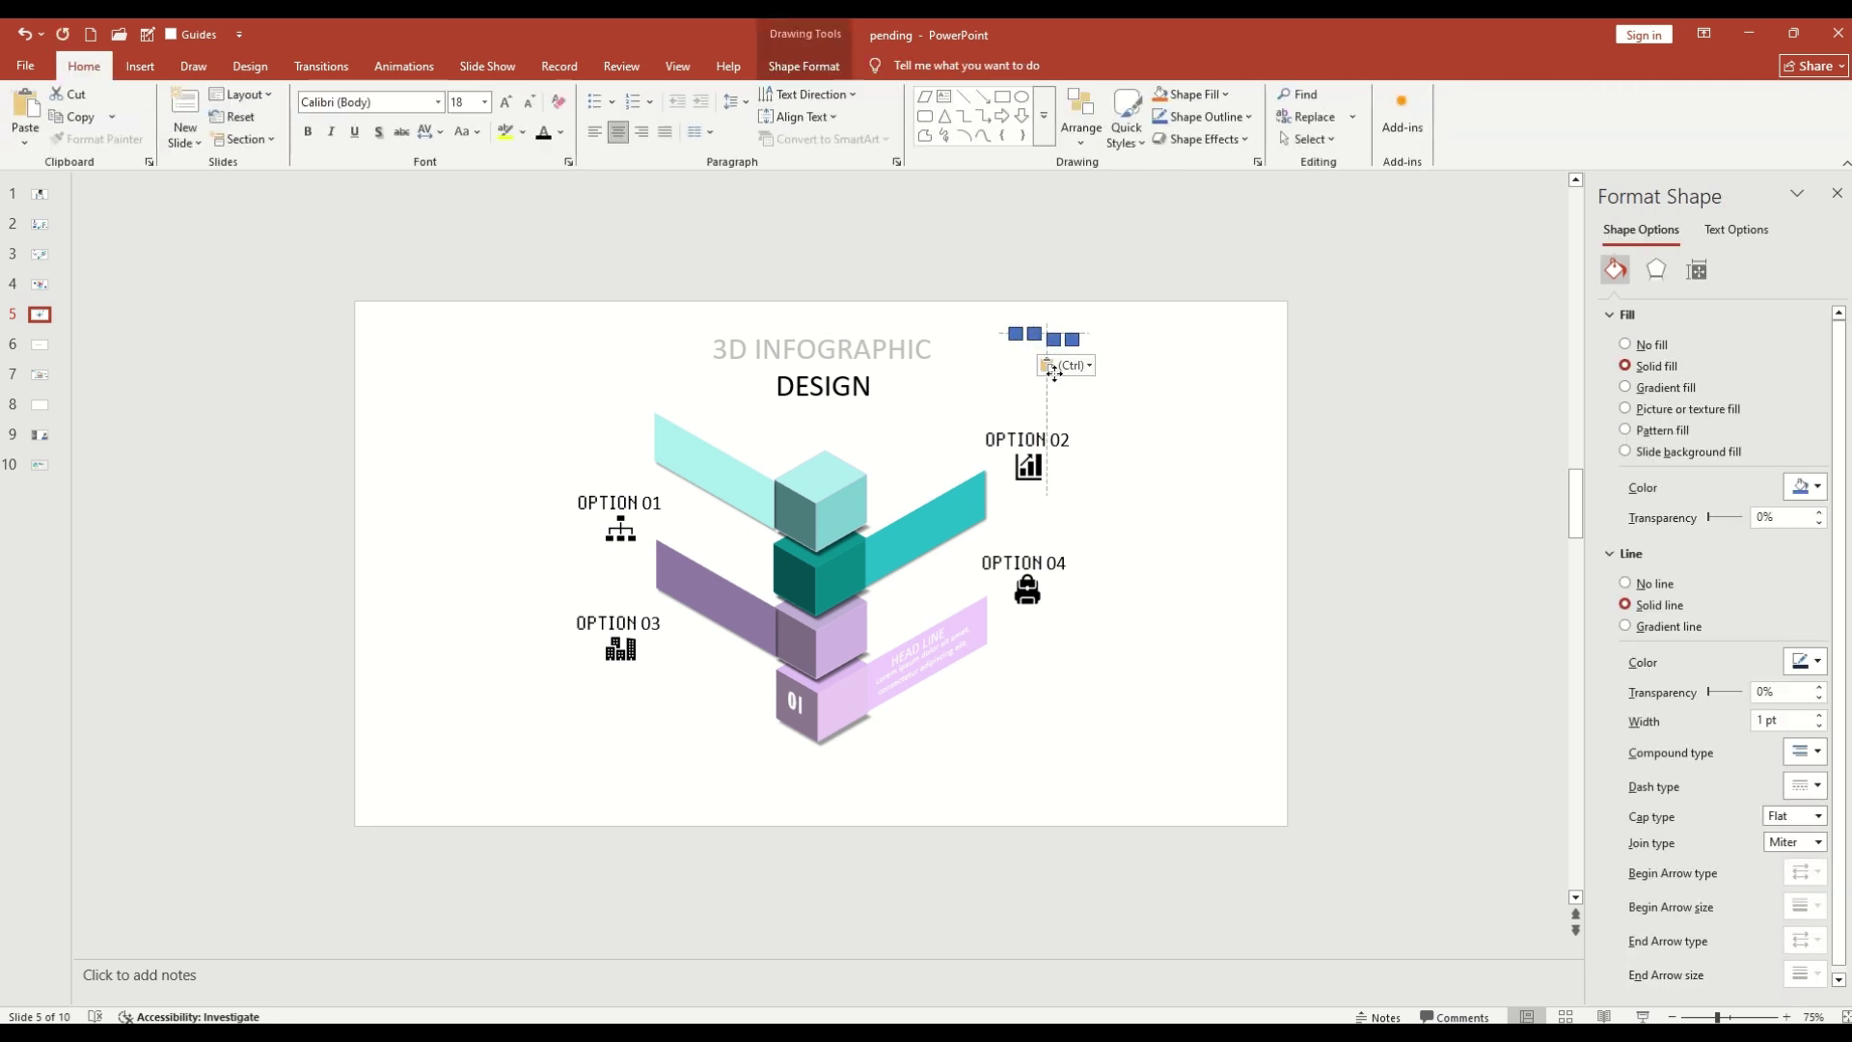
drag(975, 282, 1164, 400)
drag(1072, 336, 854, 441)
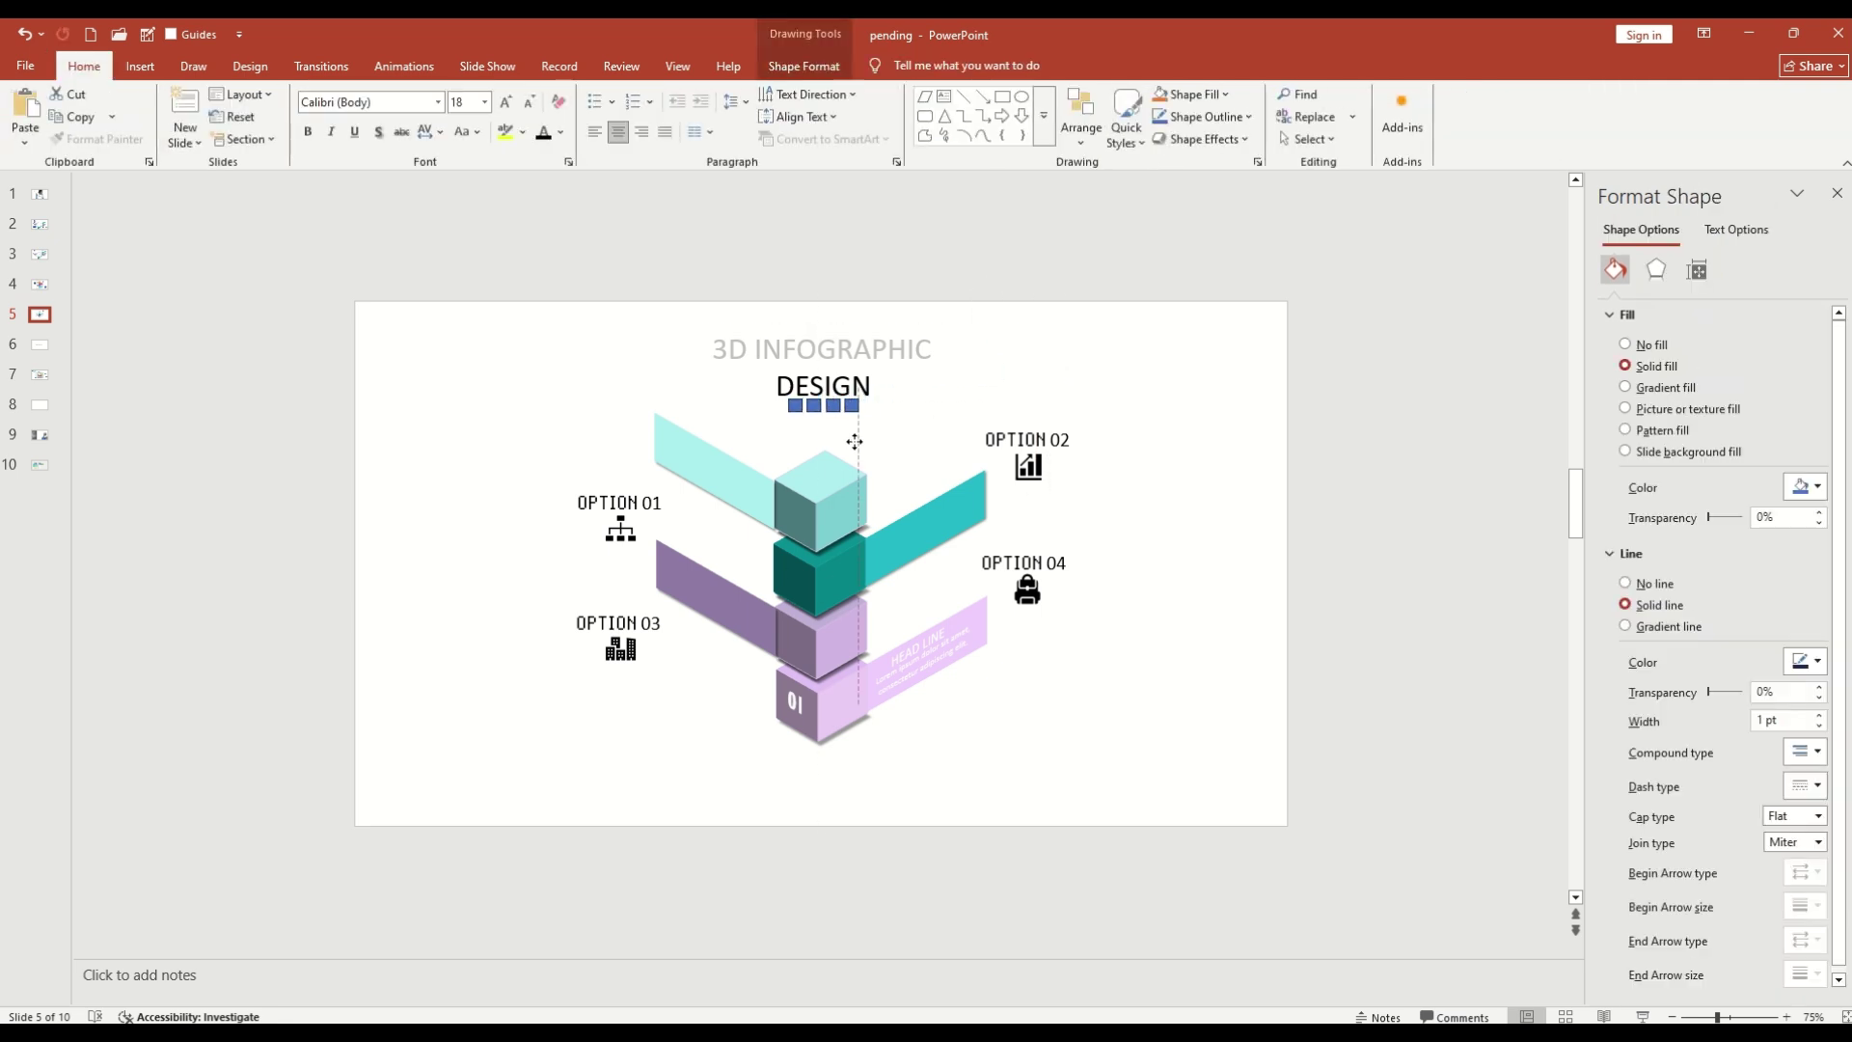
Step: Colour the small squares lavender, teal and light cyan
click(795, 407)
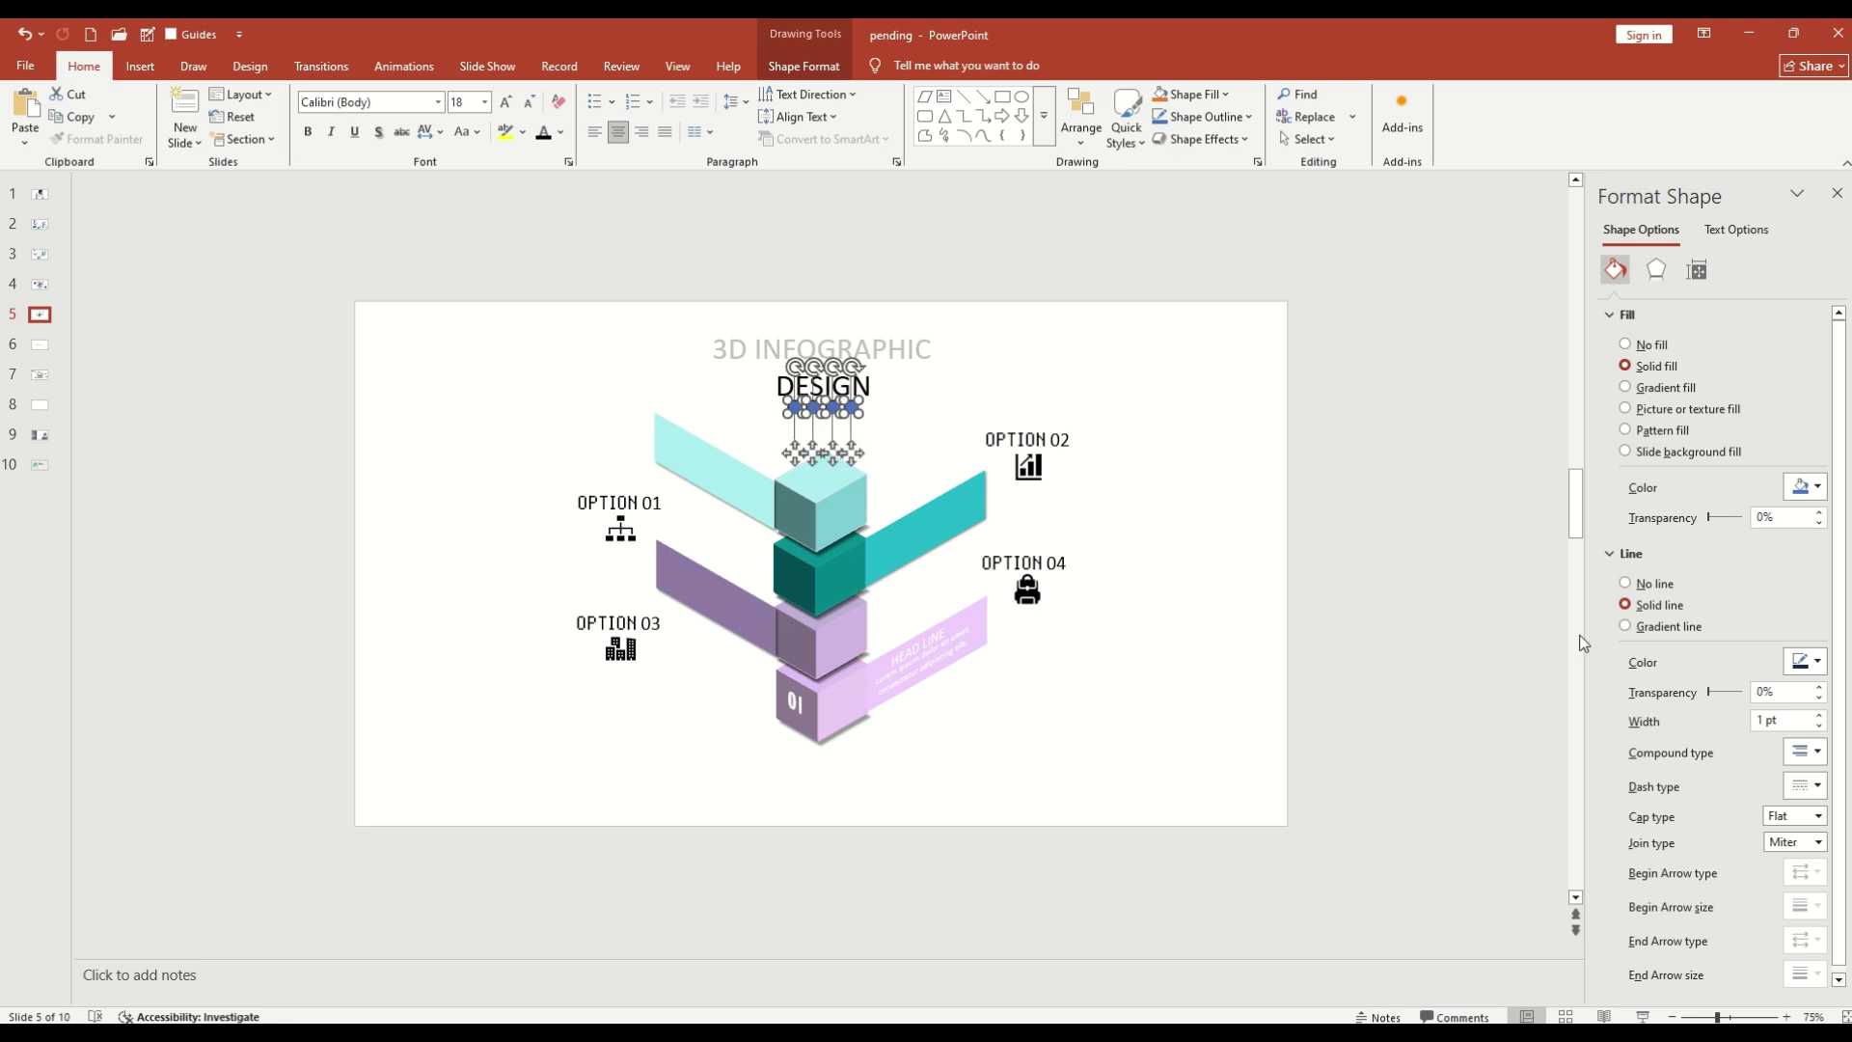
click(1805, 486)
click(1597, 839)
click(814, 407)
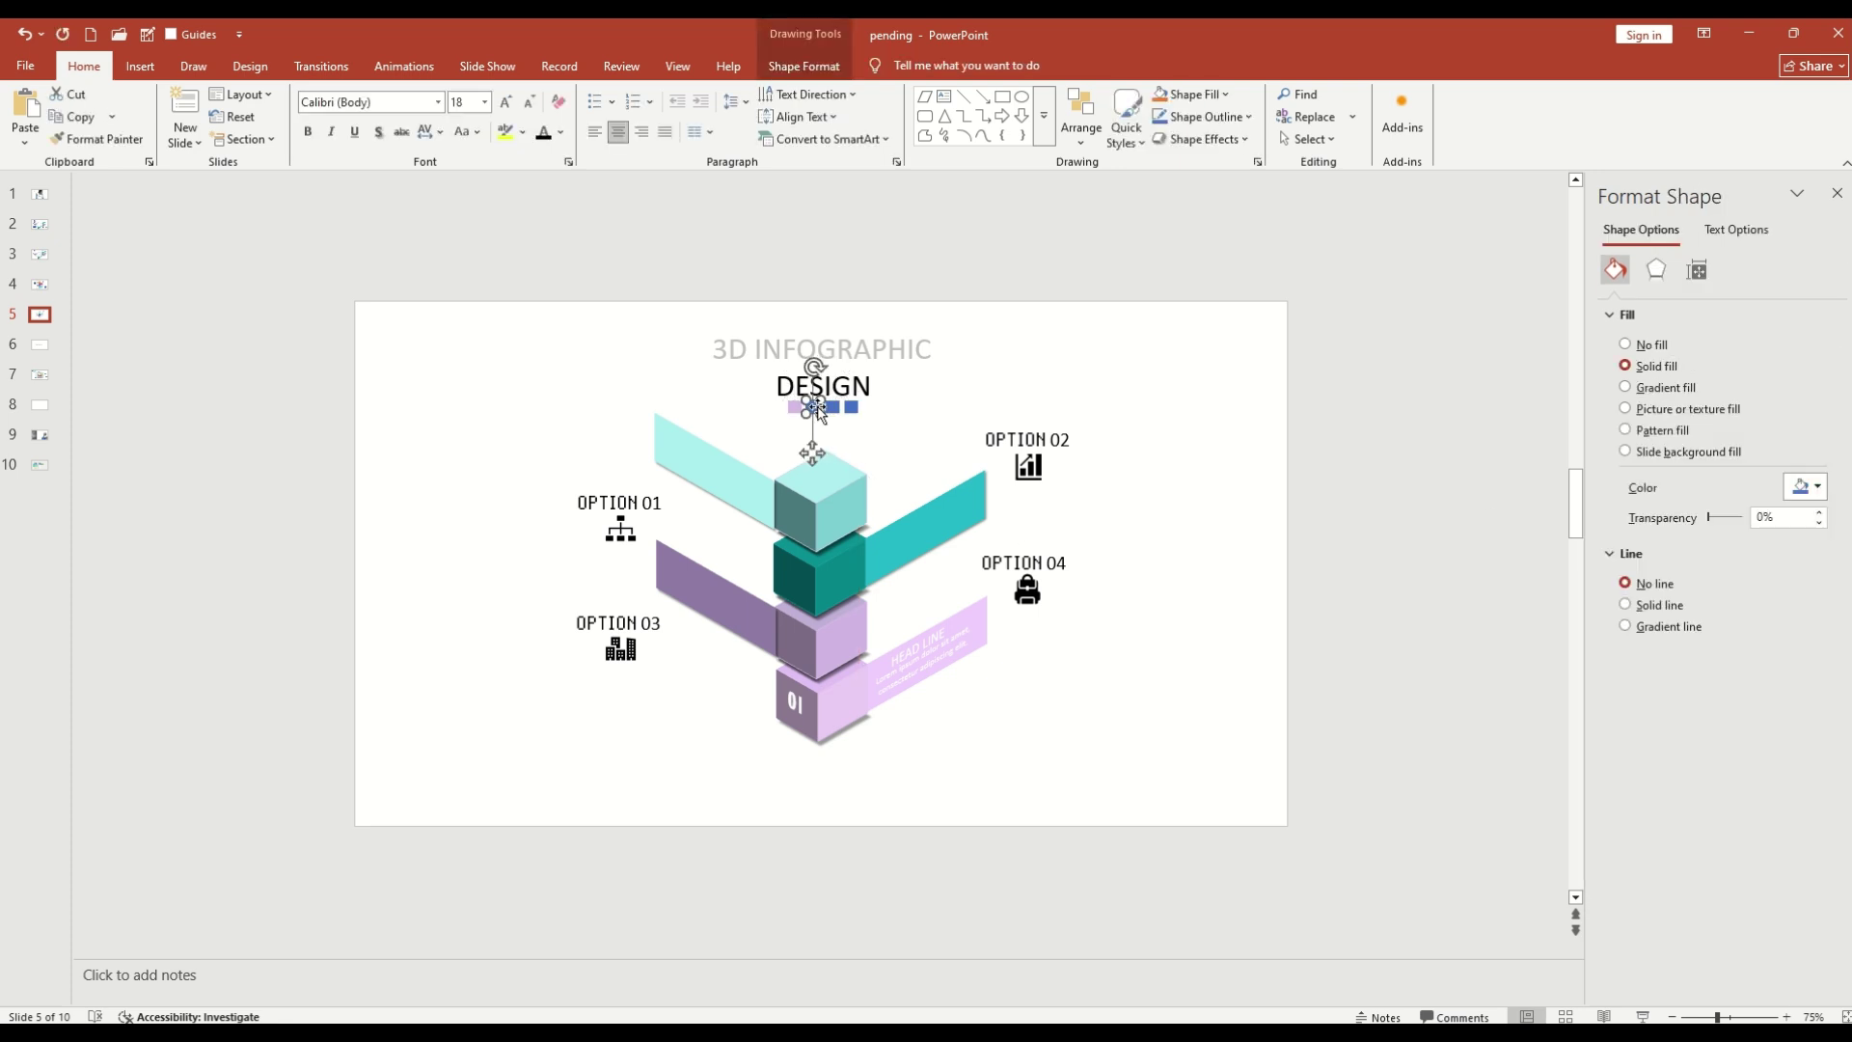
click(1806, 486)
click(1640, 893)
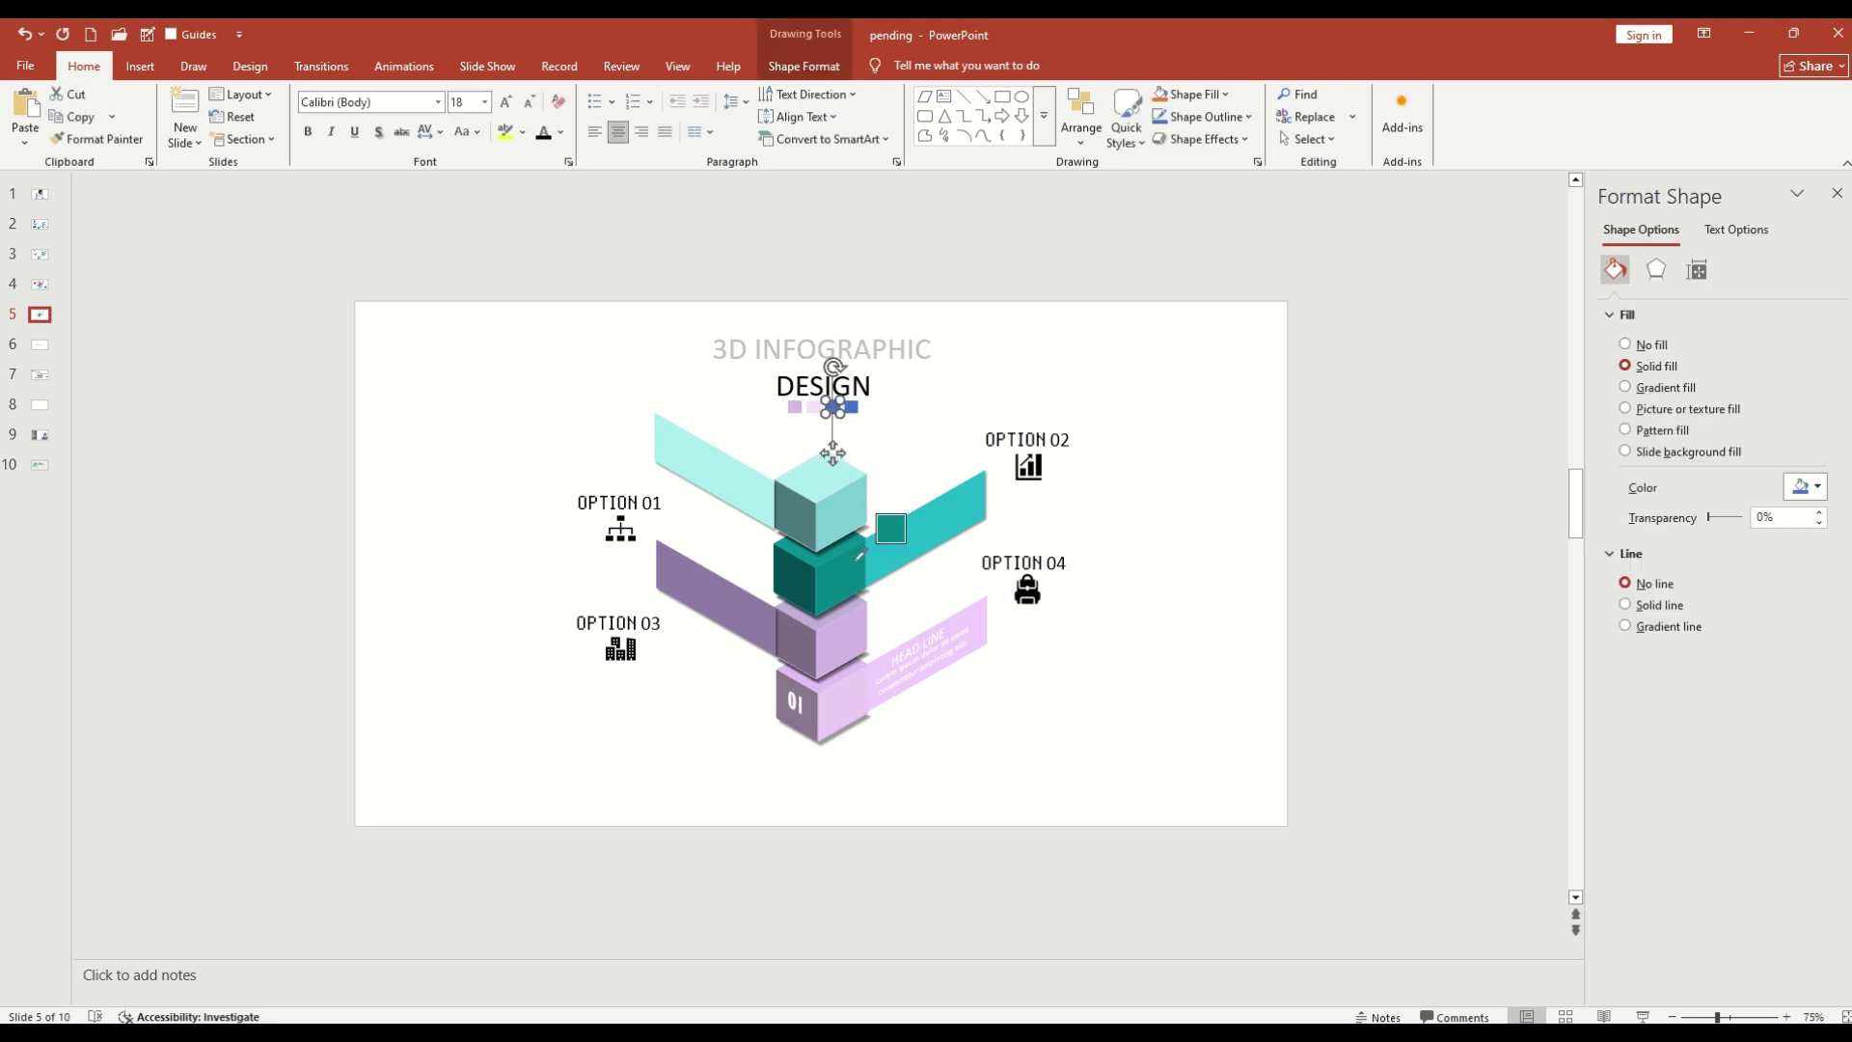
click(851, 407)
click(1805, 487)
click(1640, 893)
Step: Colour the OPTION 02 label and its icon aqua
click(1028, 468)
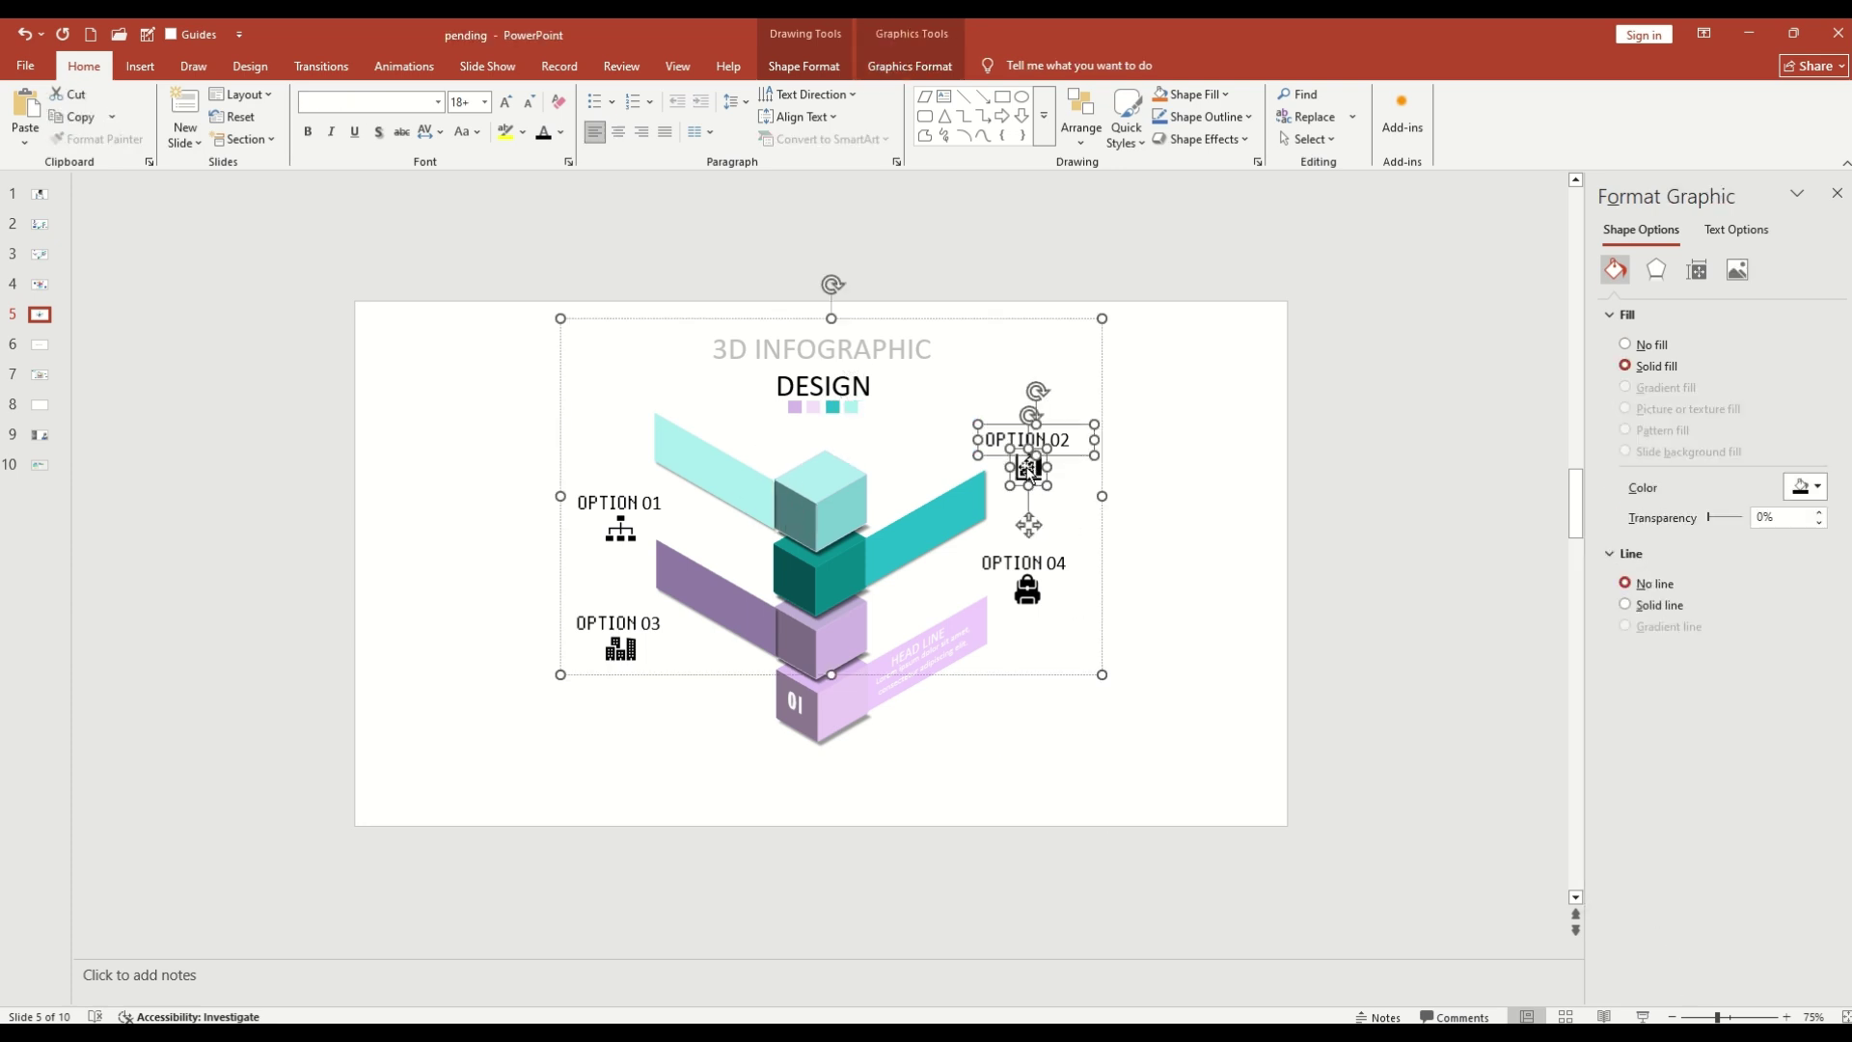
click(561, 132)
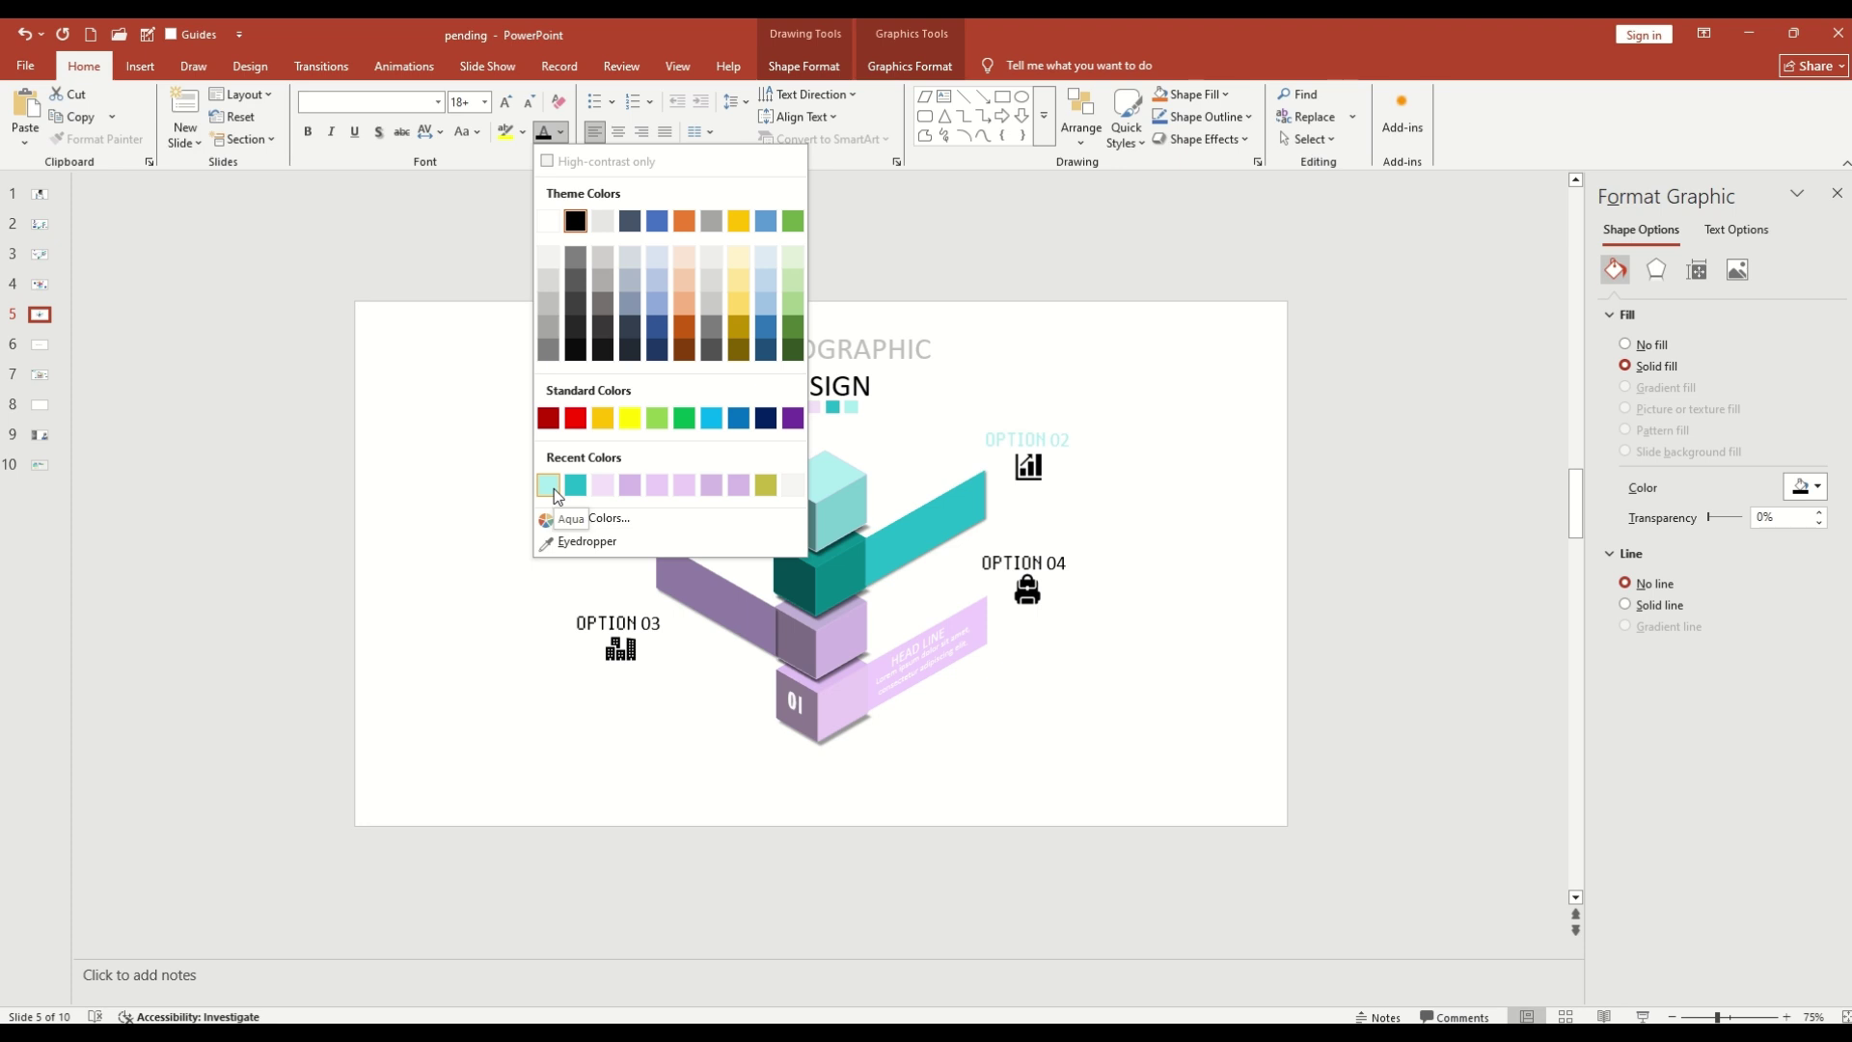
click(548, 485)
click(1027, 440)
click(803, 66)
click(738, 94)
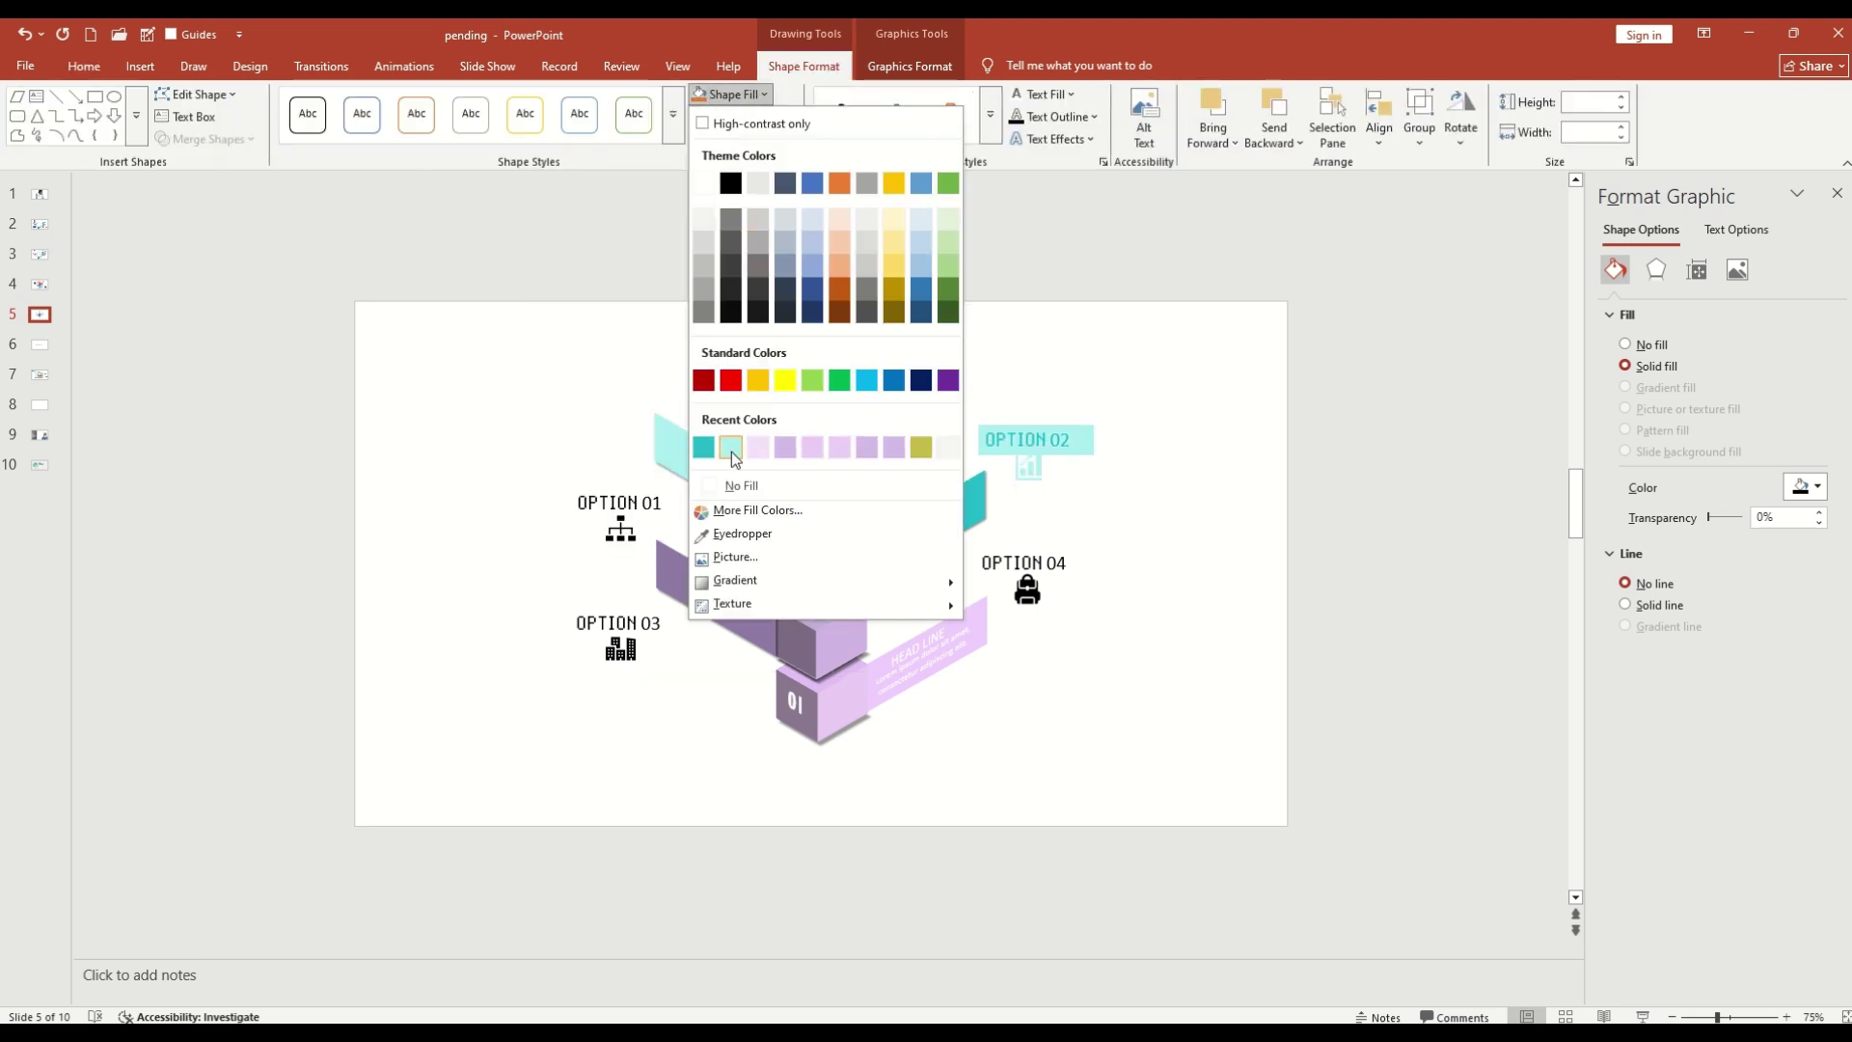
click(1029, 468)
click(810, 66)
click(585, 94)
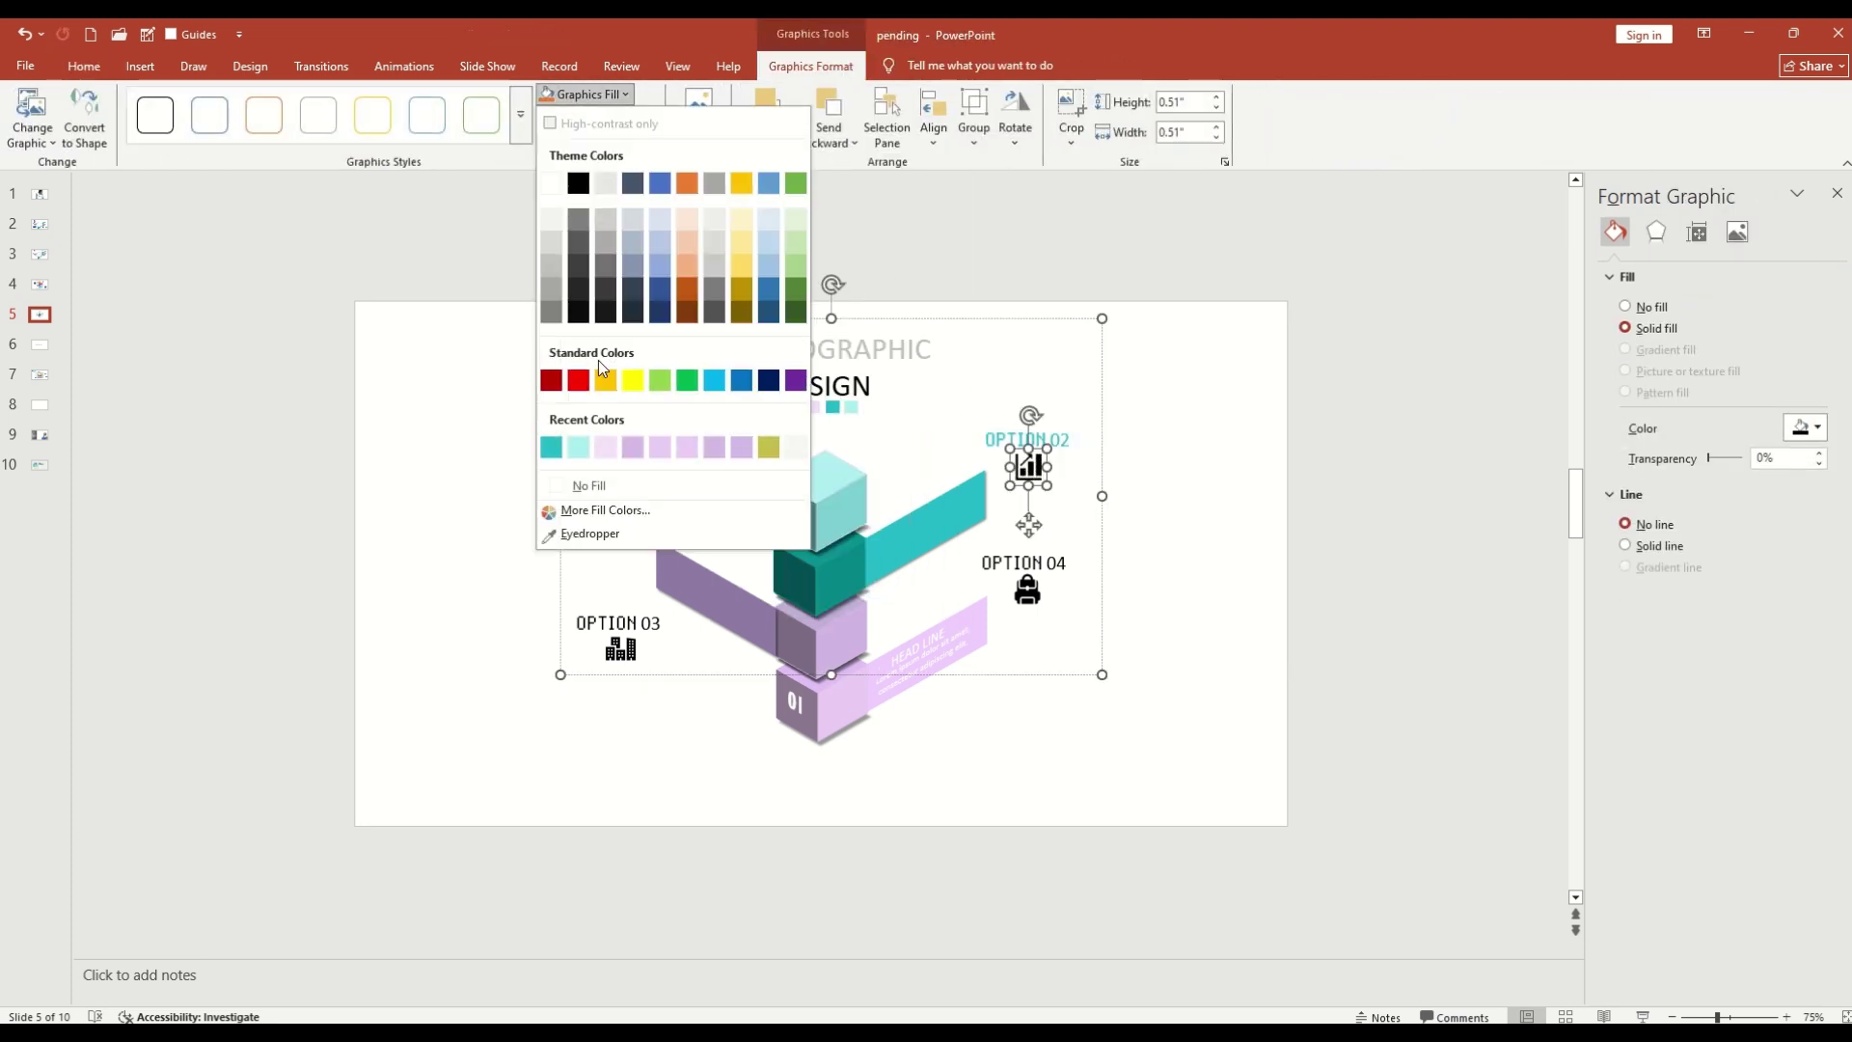
click(583, 448)
click(1035, 793)
Step: Colour the OPTION 01 label and its icon aqua
click(669, 509)
triple_click(668, 510)
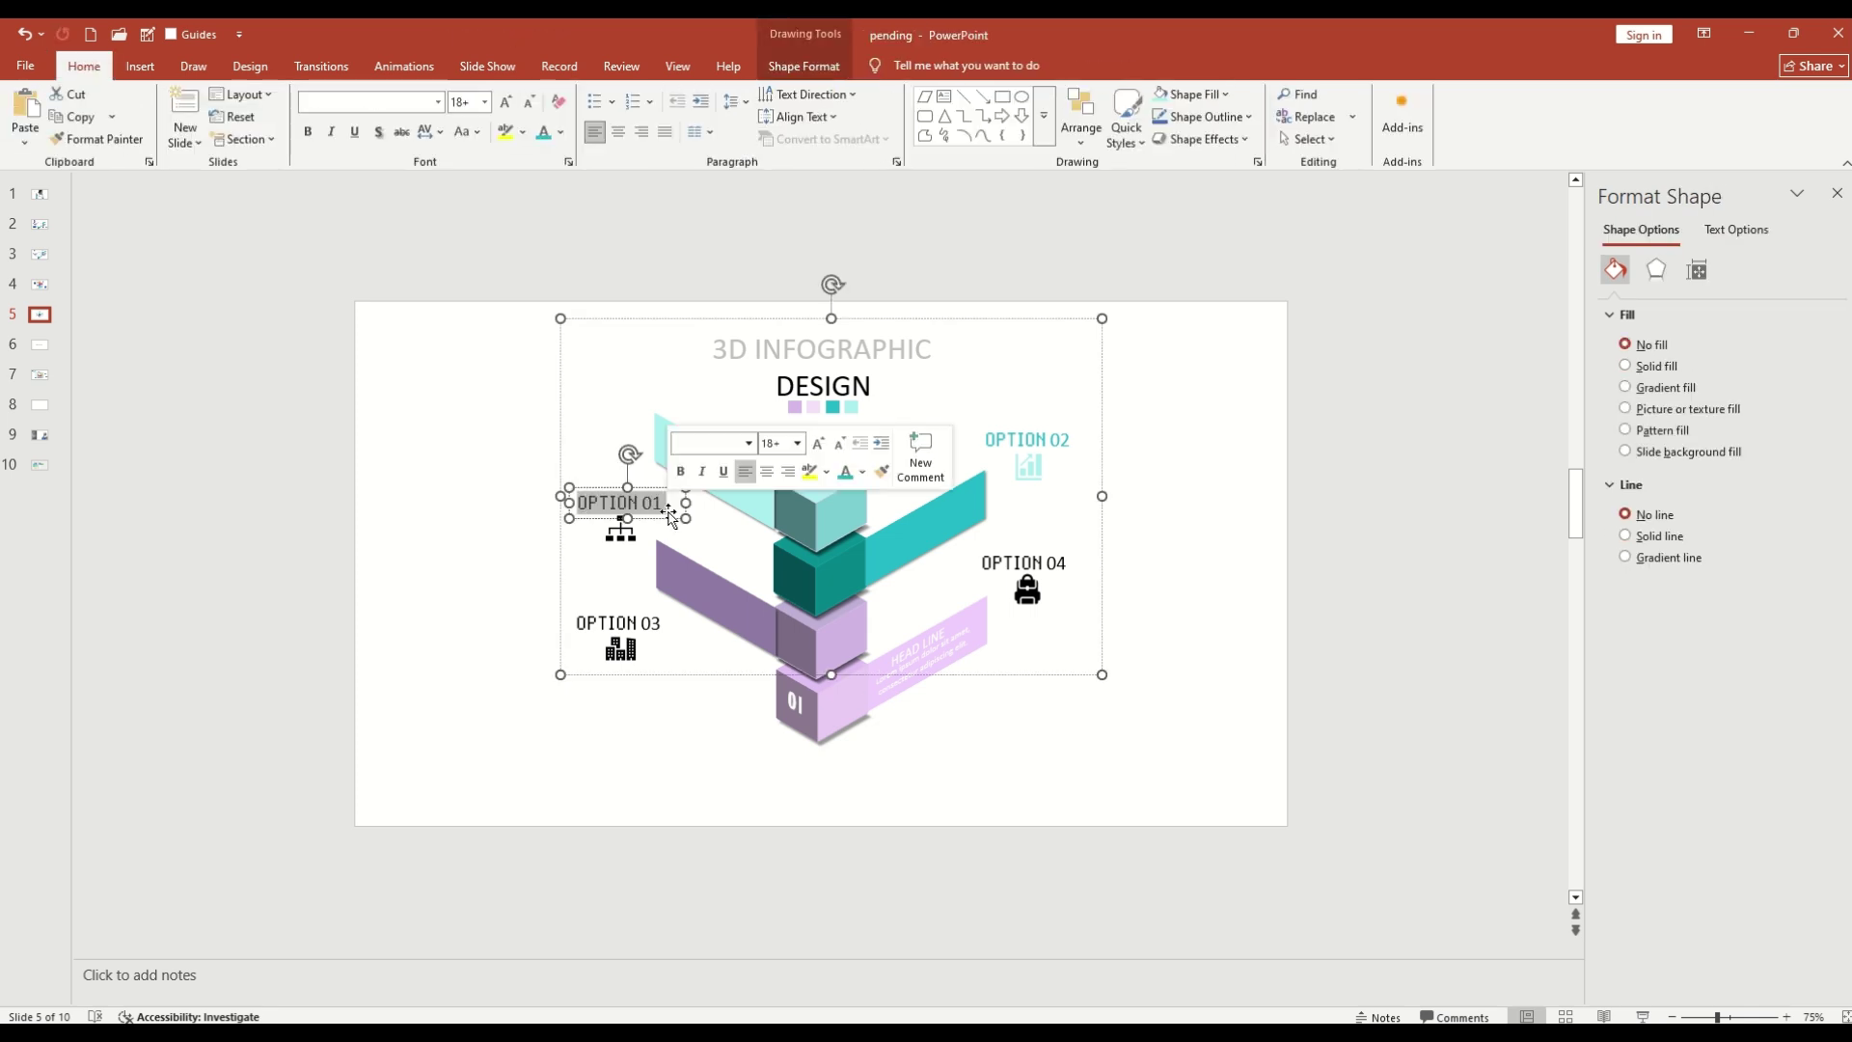
click(560, 132)
click(546, 484)
click(1035, 793)
click(620, 529)
click(810, 65)
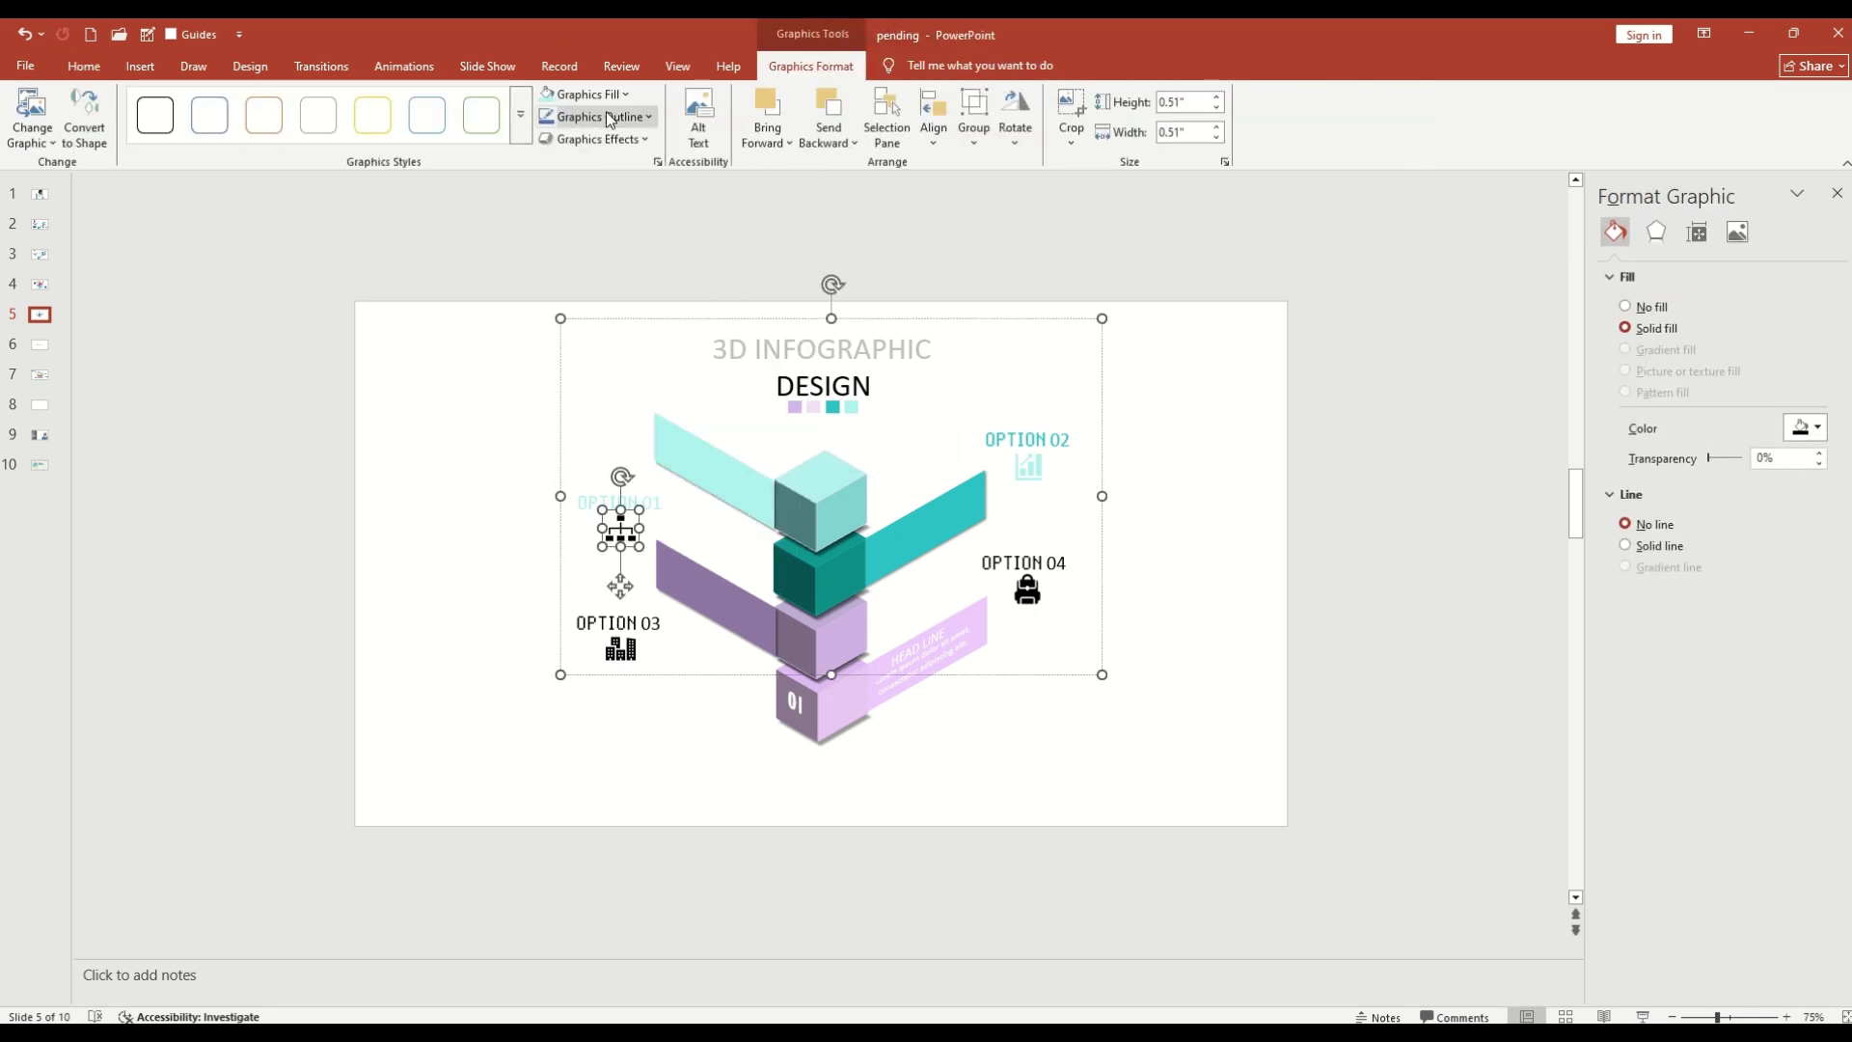
click(586, 93)
click(552, 447)
Step: Colour the OPTION 04 label and its icon light purple
click(1023, 562)
triple_click(1022, 562)
click(1275, 546)
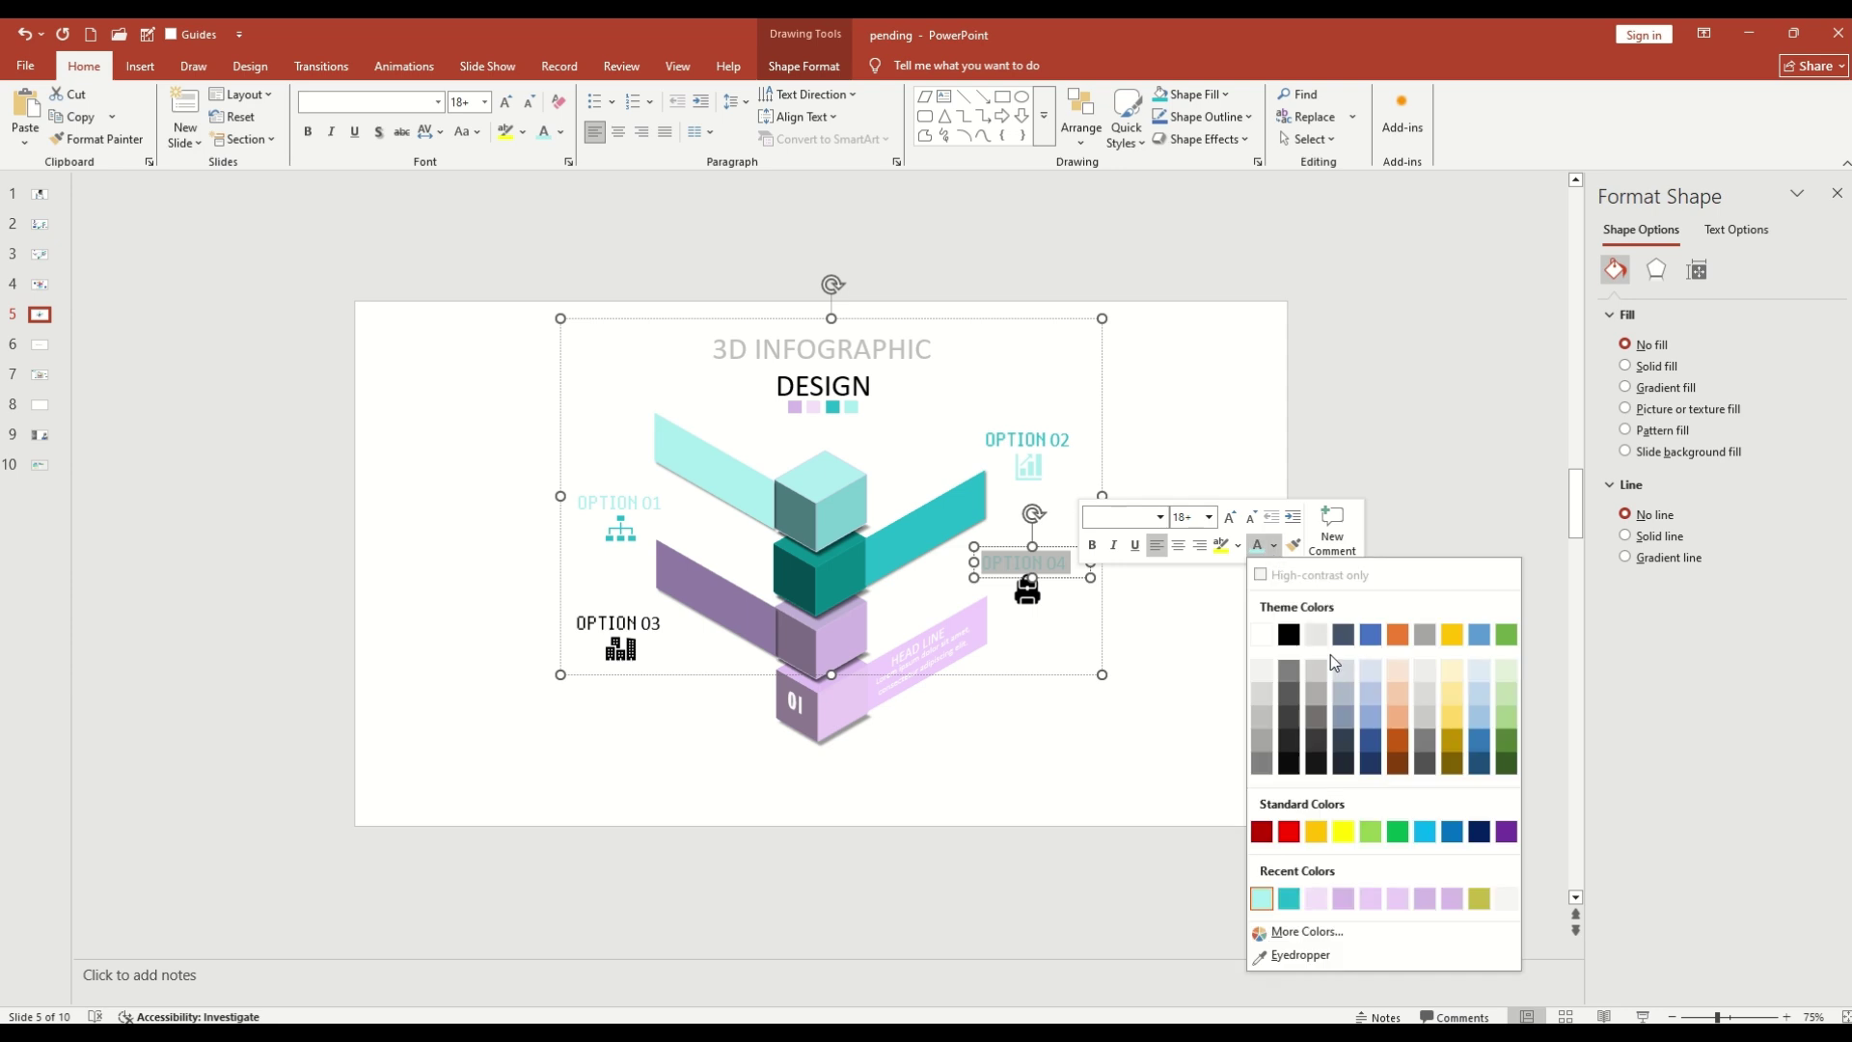
click(1343, 898)
click(1055, 641)
click(1027, 591)
right_click(1029, 592)
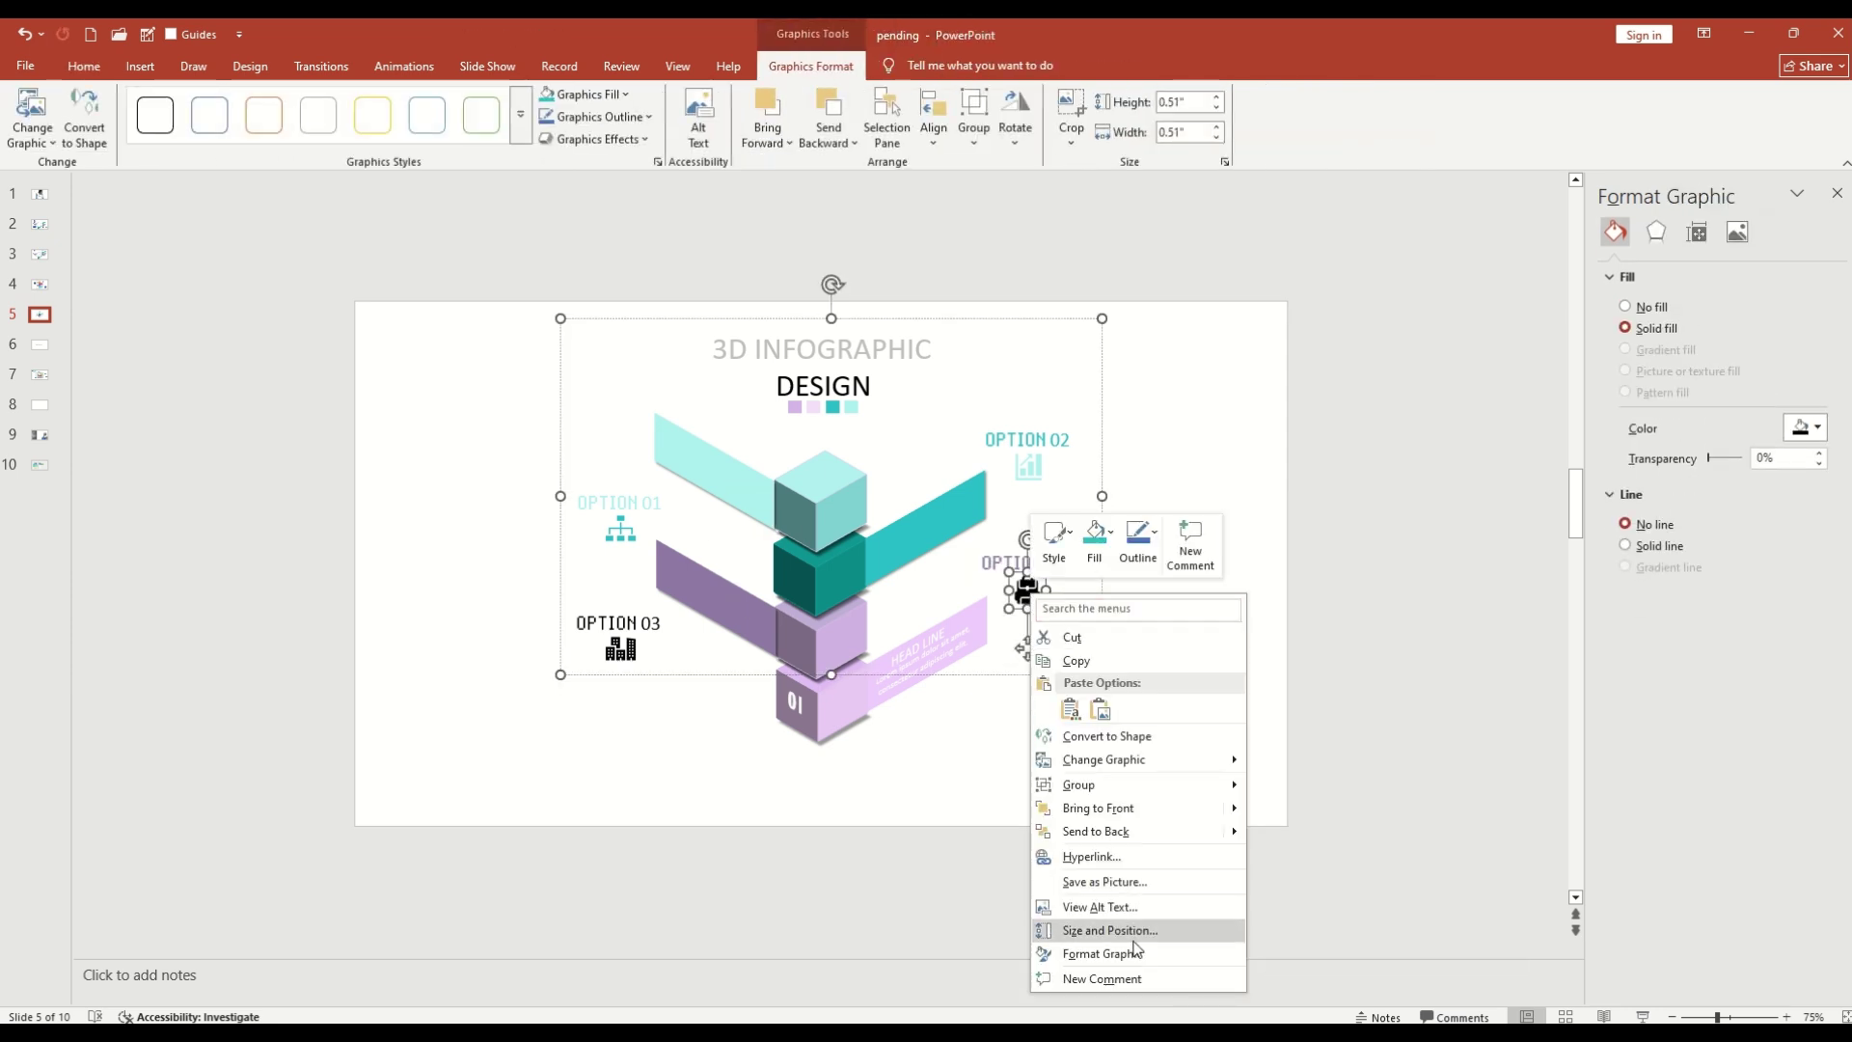
click(633, 100)
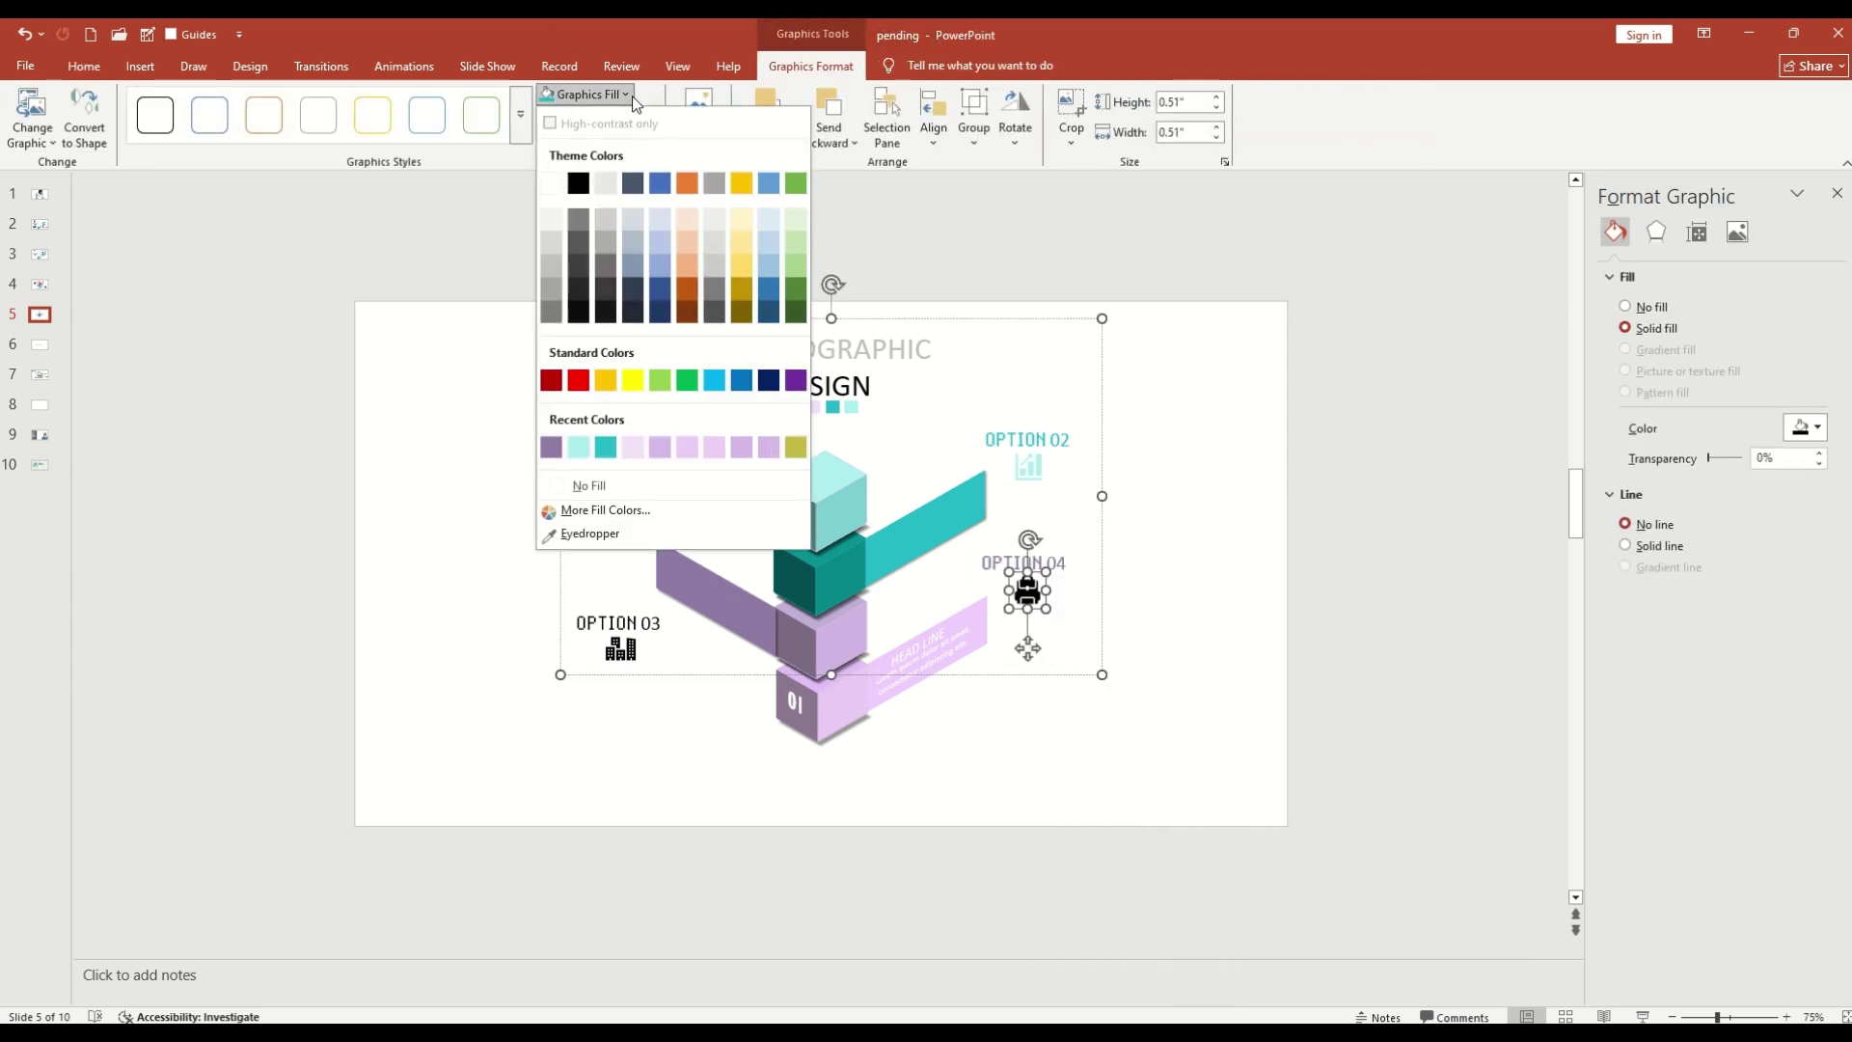
click(741, 447)
Step: Colour the OPTION 03 label and icon purple, then select the 3D INFOGRAPHIC title text
click(595, 614)
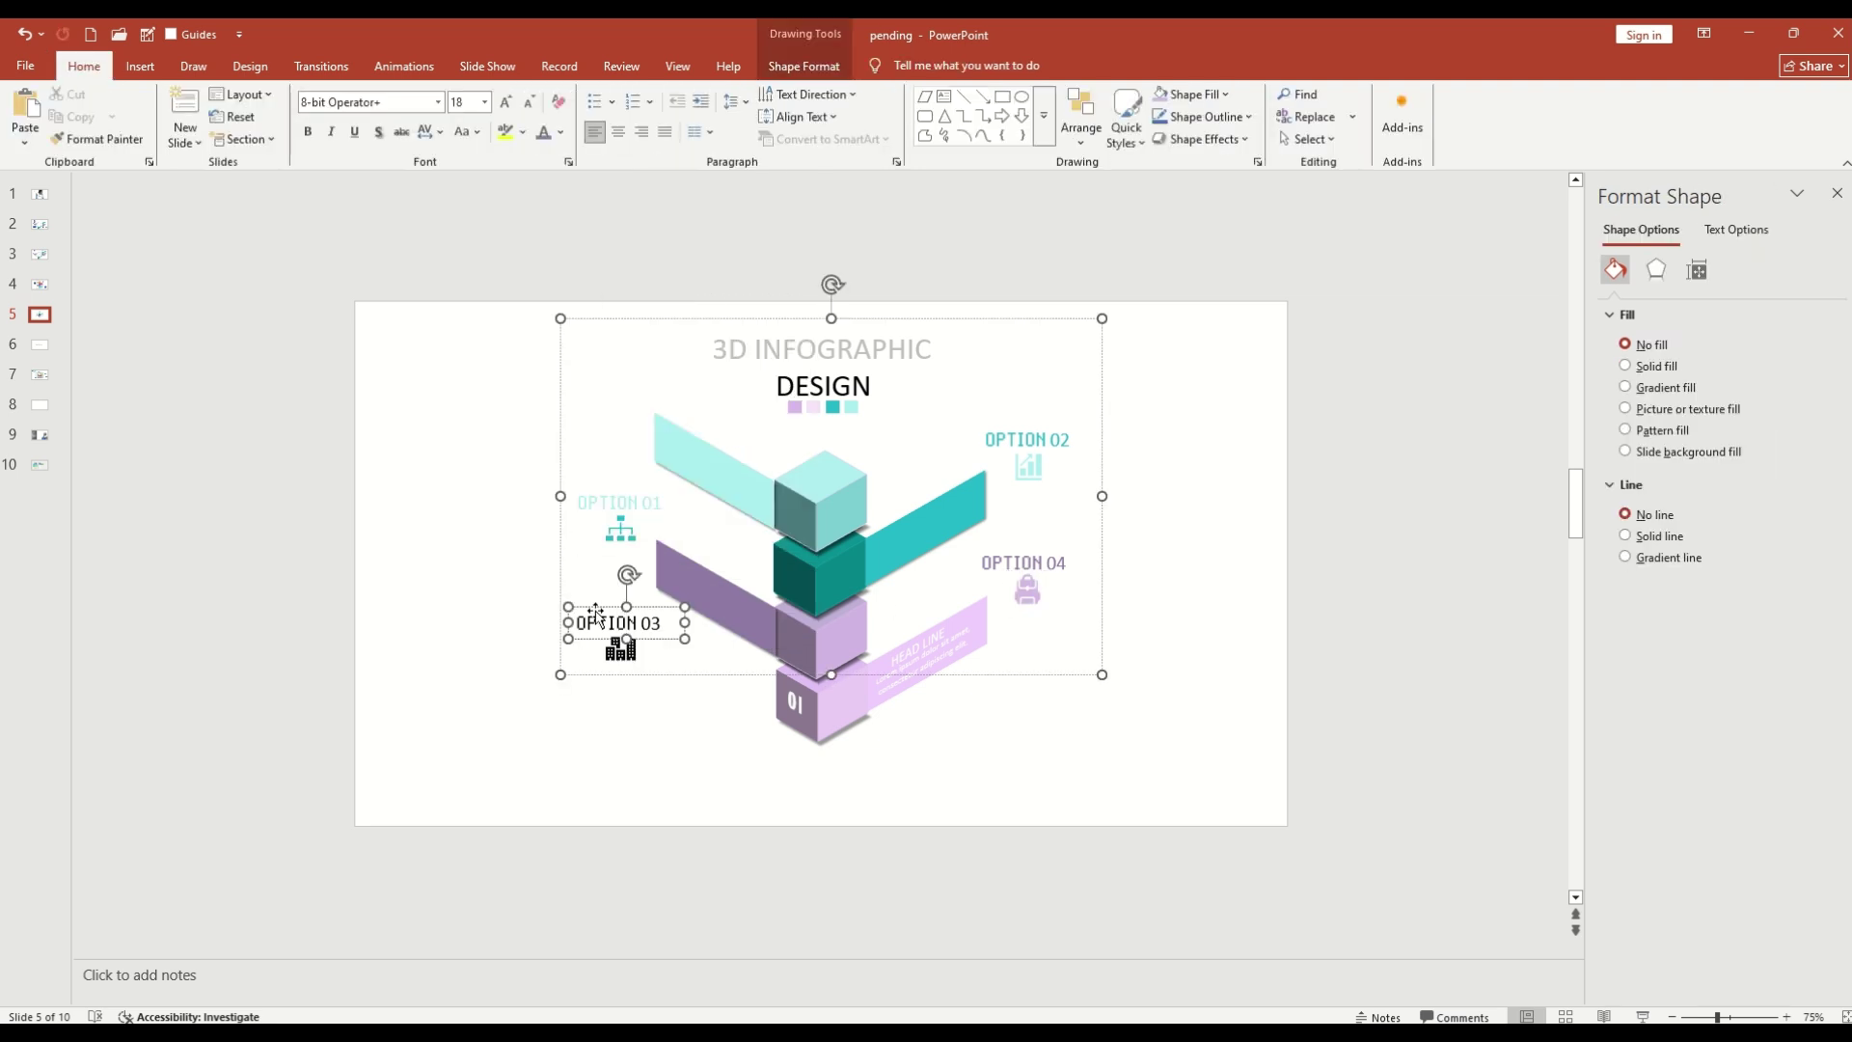
click(561, 132)
click(544, 484)
click(621, 648)
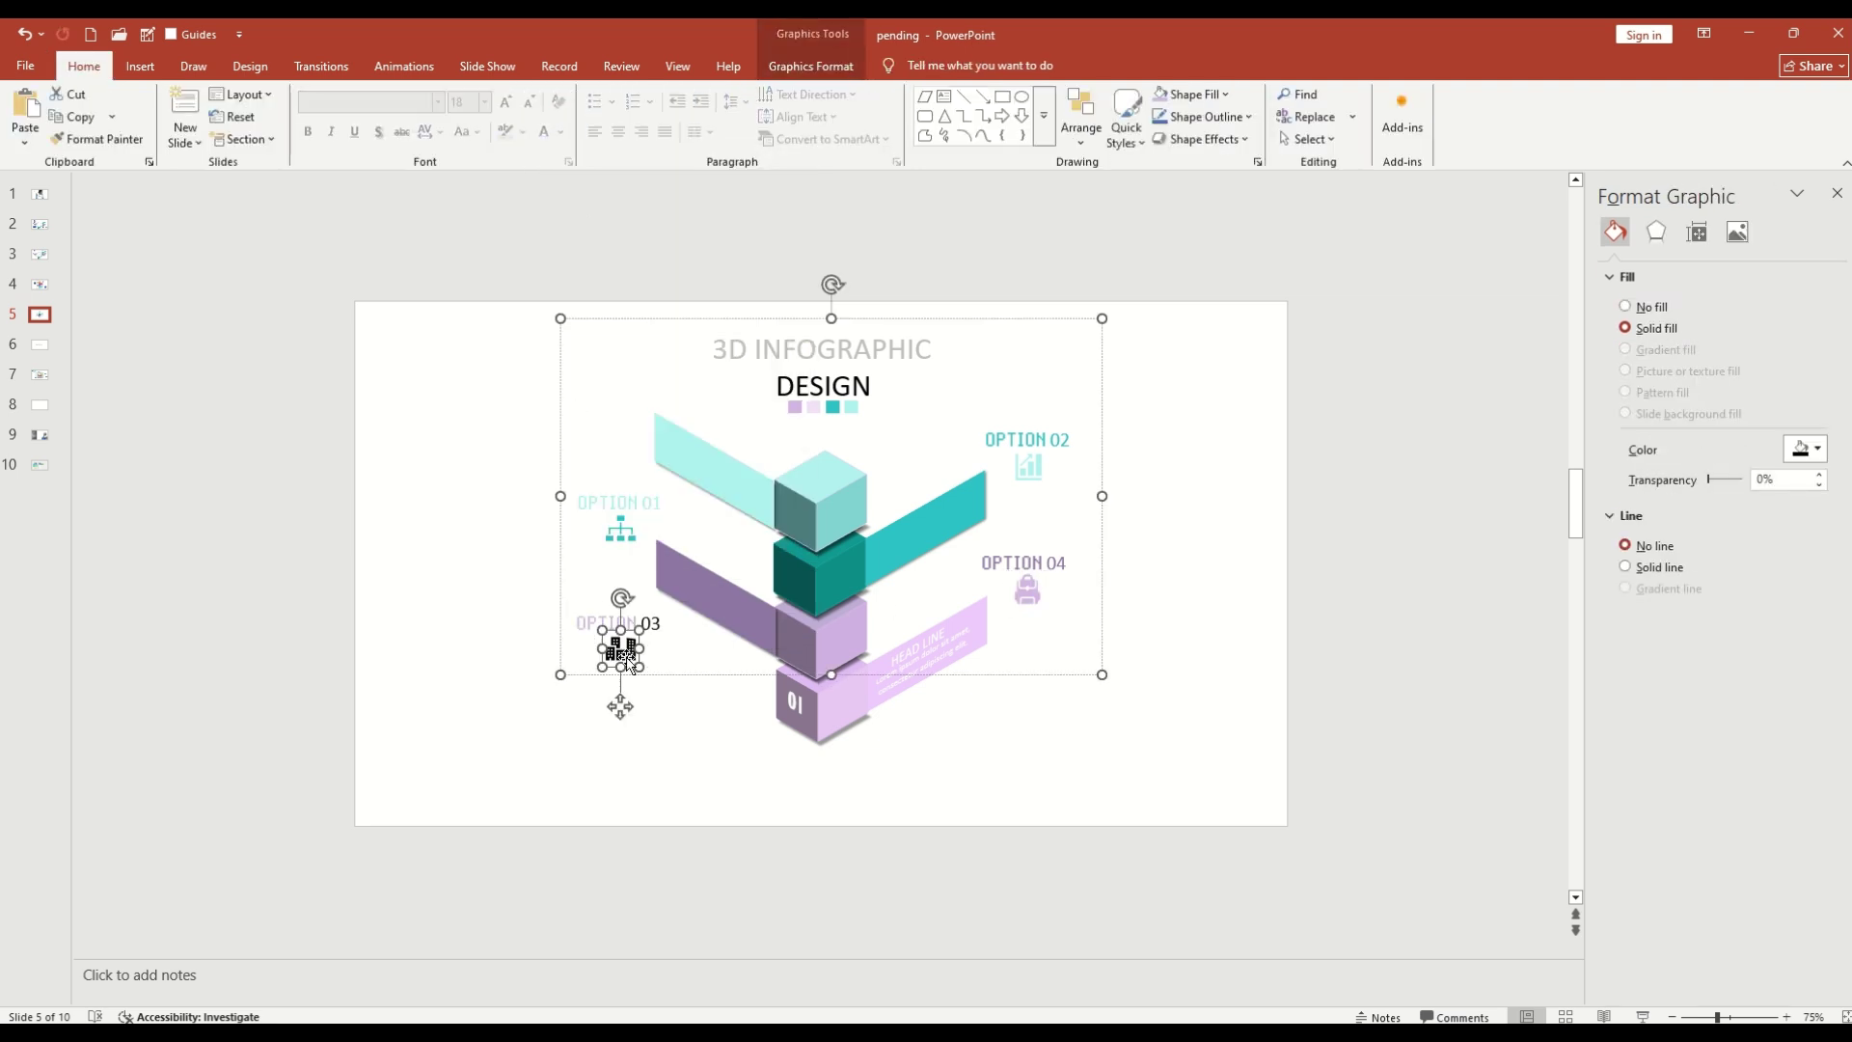
click(811, 66)
click(617, 91)
click(579, 447)
click(903, 785)
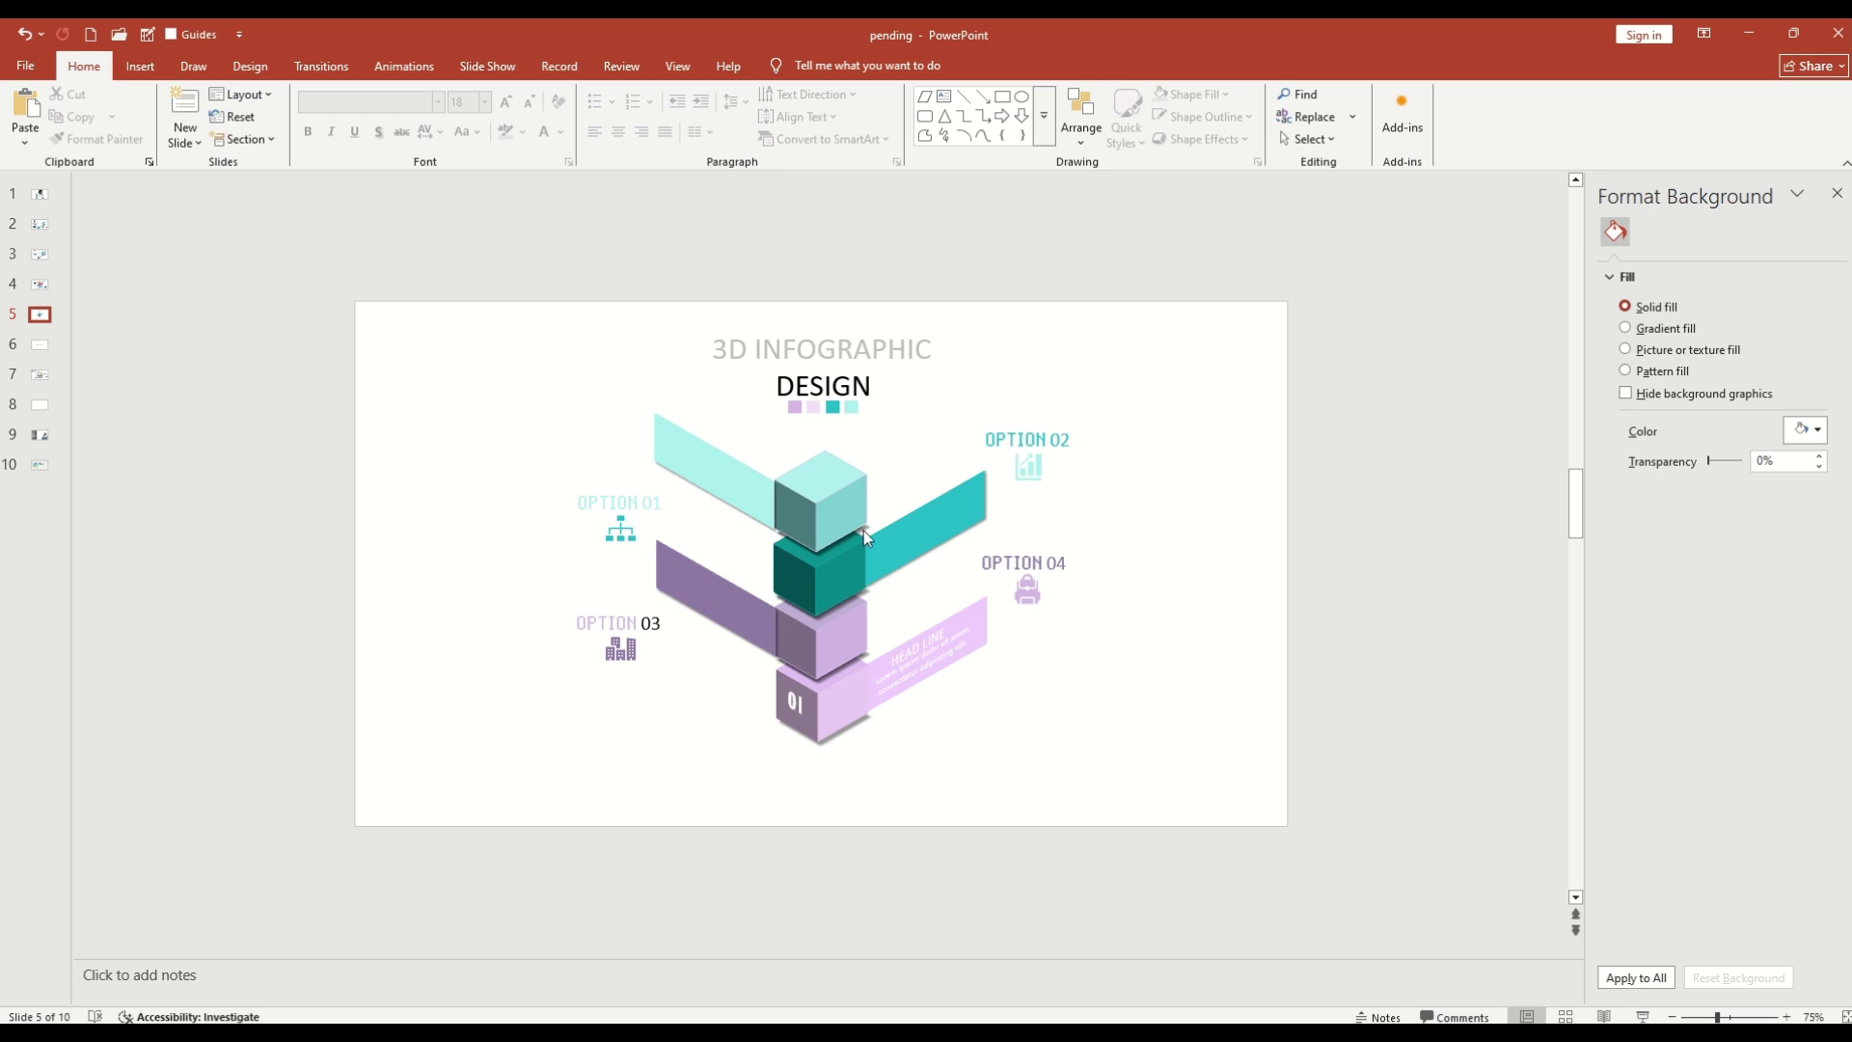
click(821, 350)
triple_click(820, 349)
Step: Set the 3D INFOGRAPHIC title to size 40, widen it to one line, and centre it
click(484, 103)
click(461, 384)
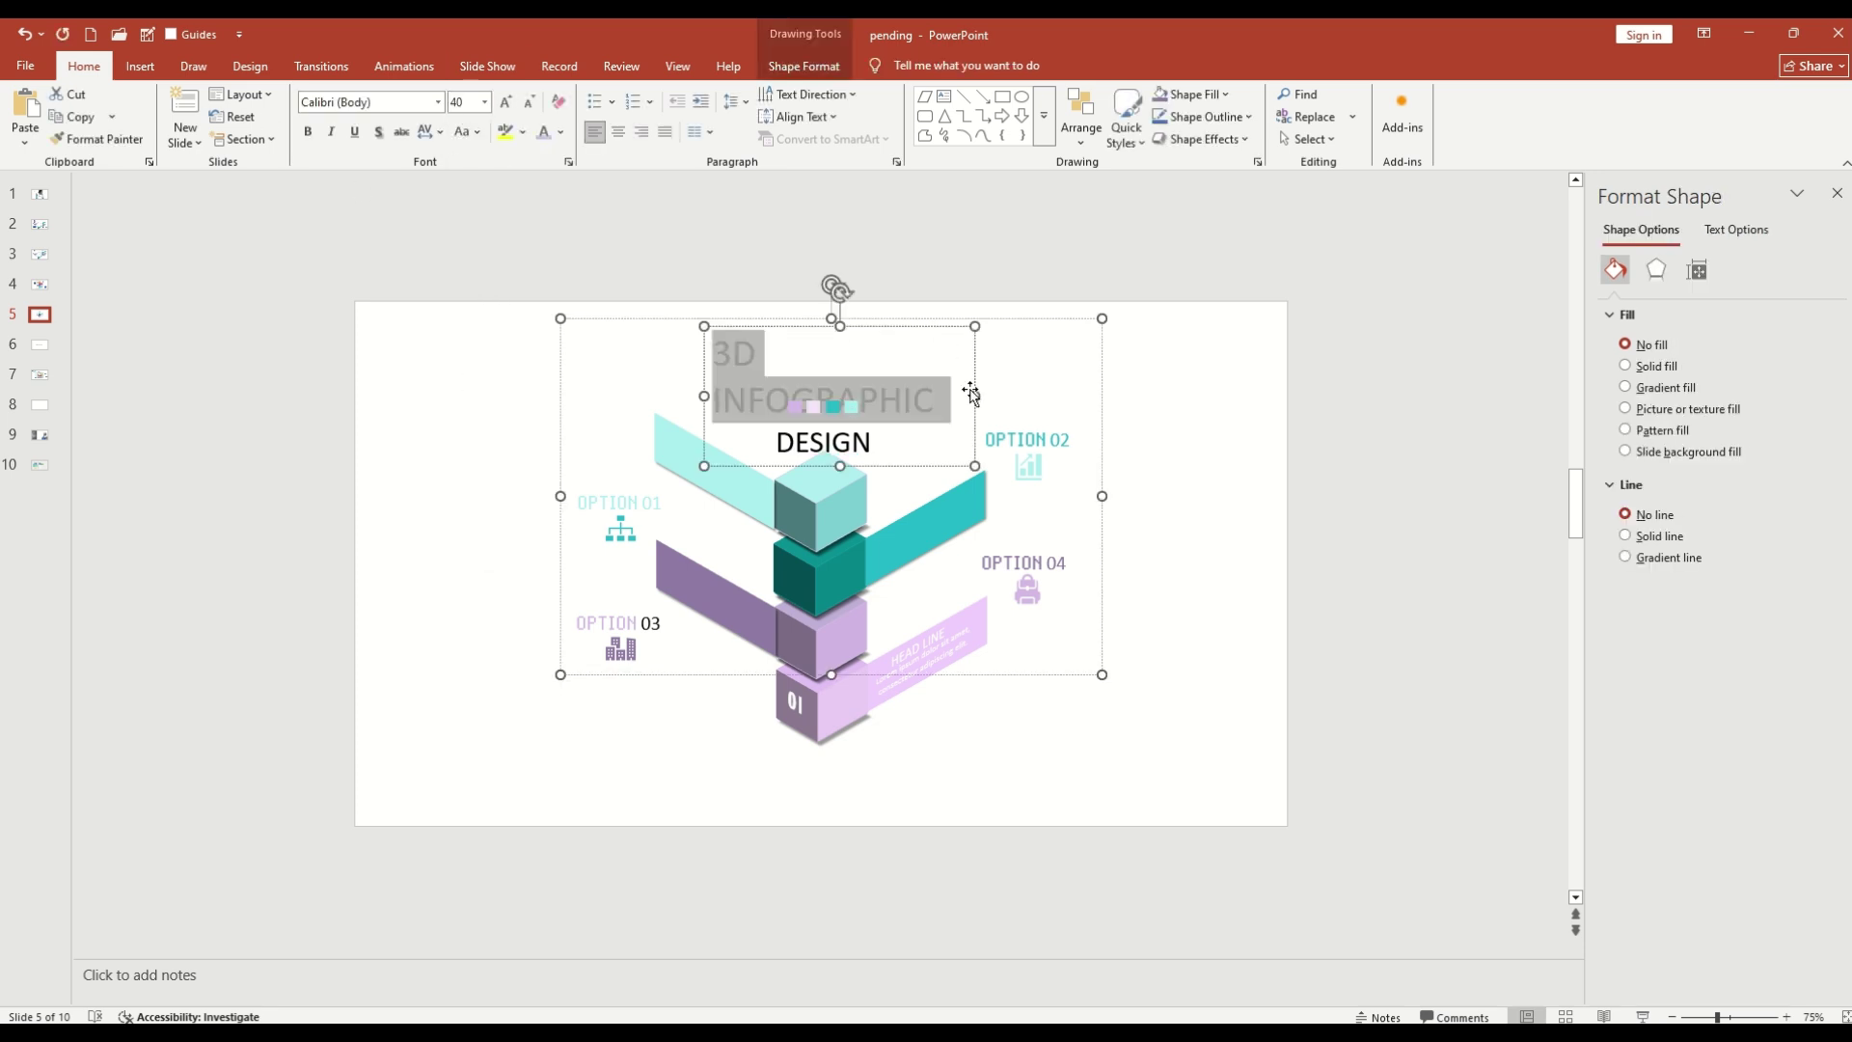
drag(970, 392, 1042, 402)
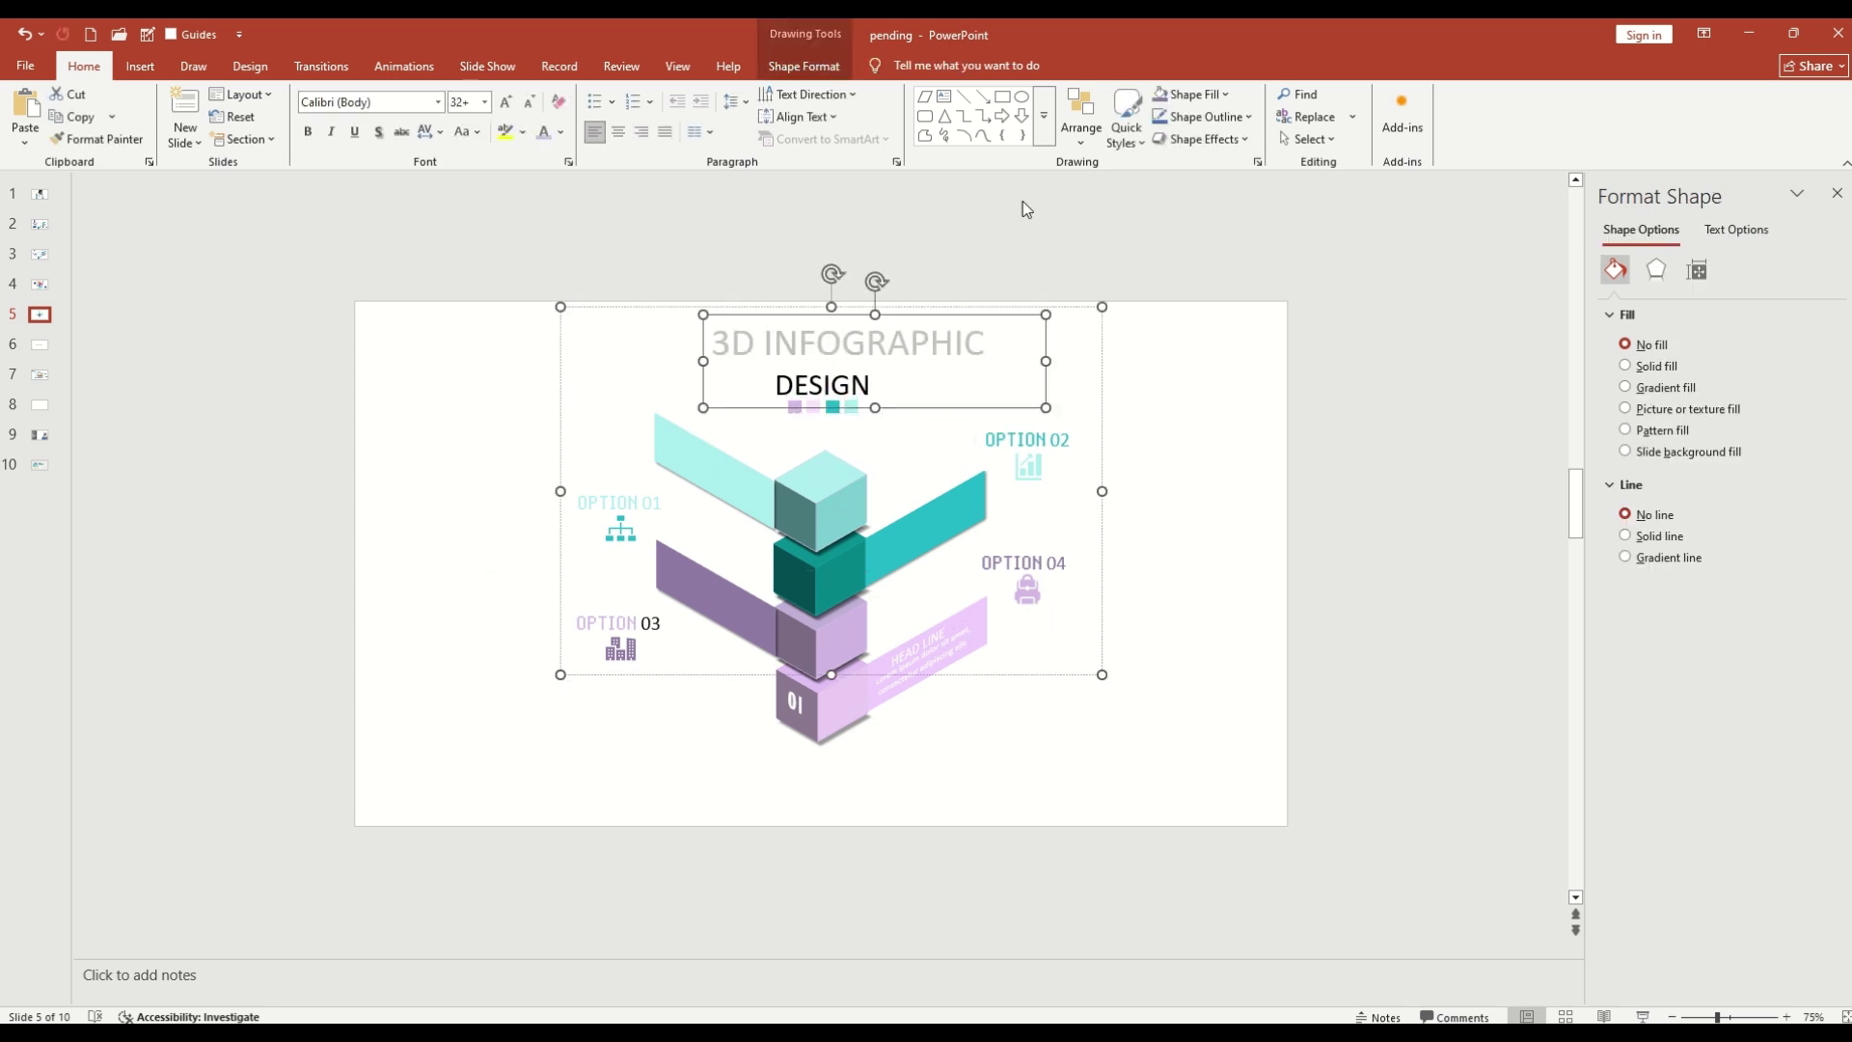
click(1082, 116)
click(1214, 422)
click(997, 309)
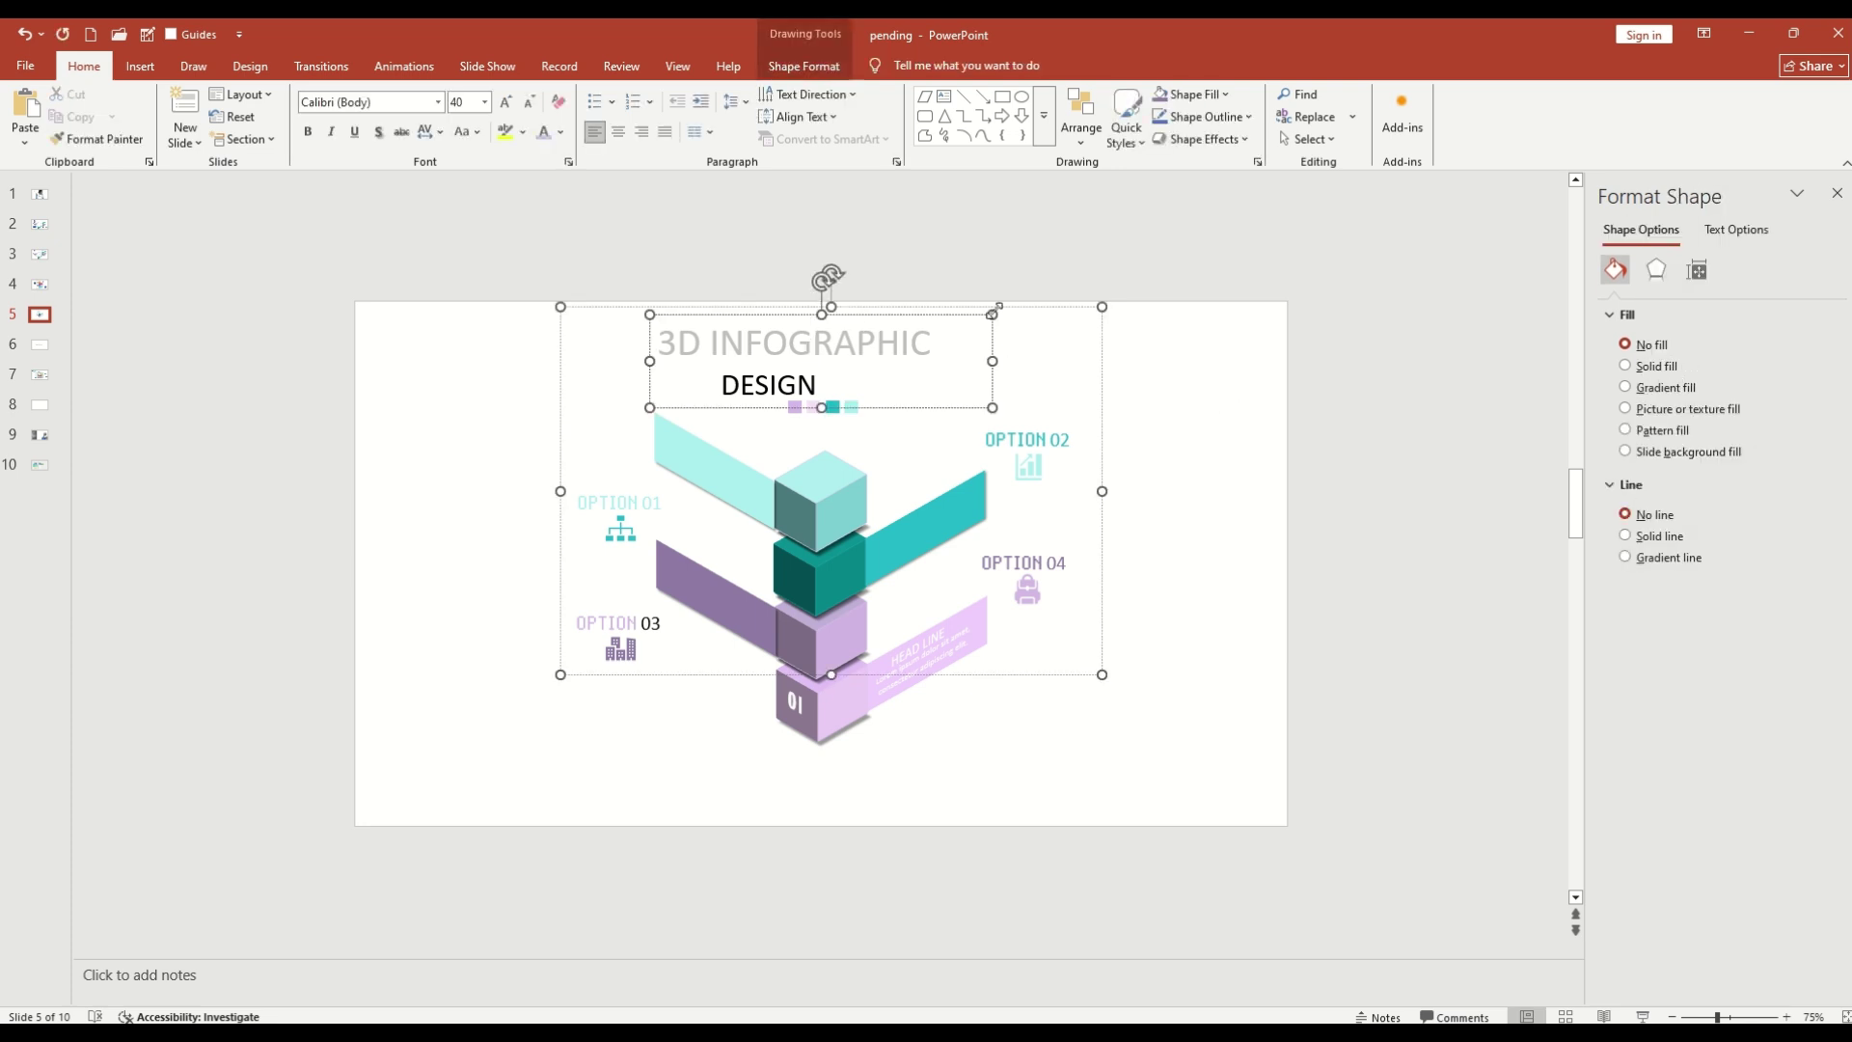
drag(902, 315, 944, 312)
click(1377, 605)
Step: Shift the small squares under DESIGN slightly left and nudge the title right to centre them
click(830, 406)
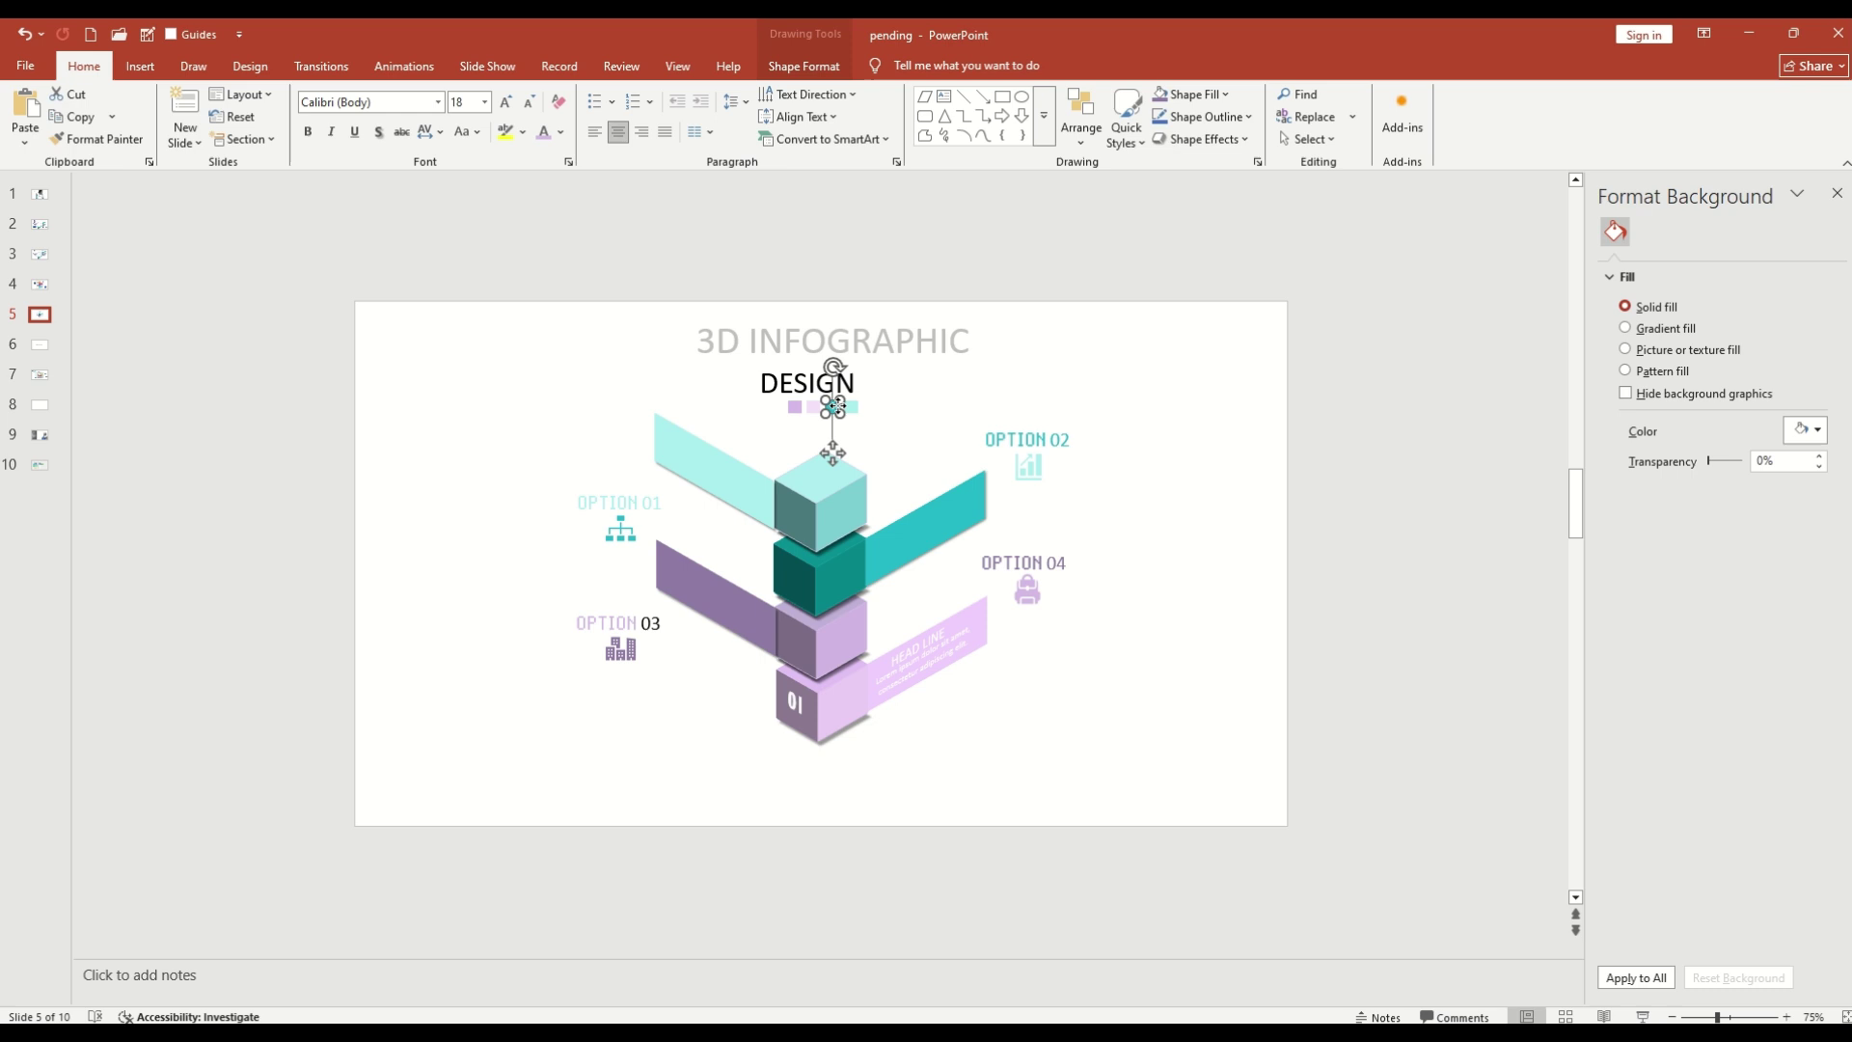
drag(798, 445, 781, 445)
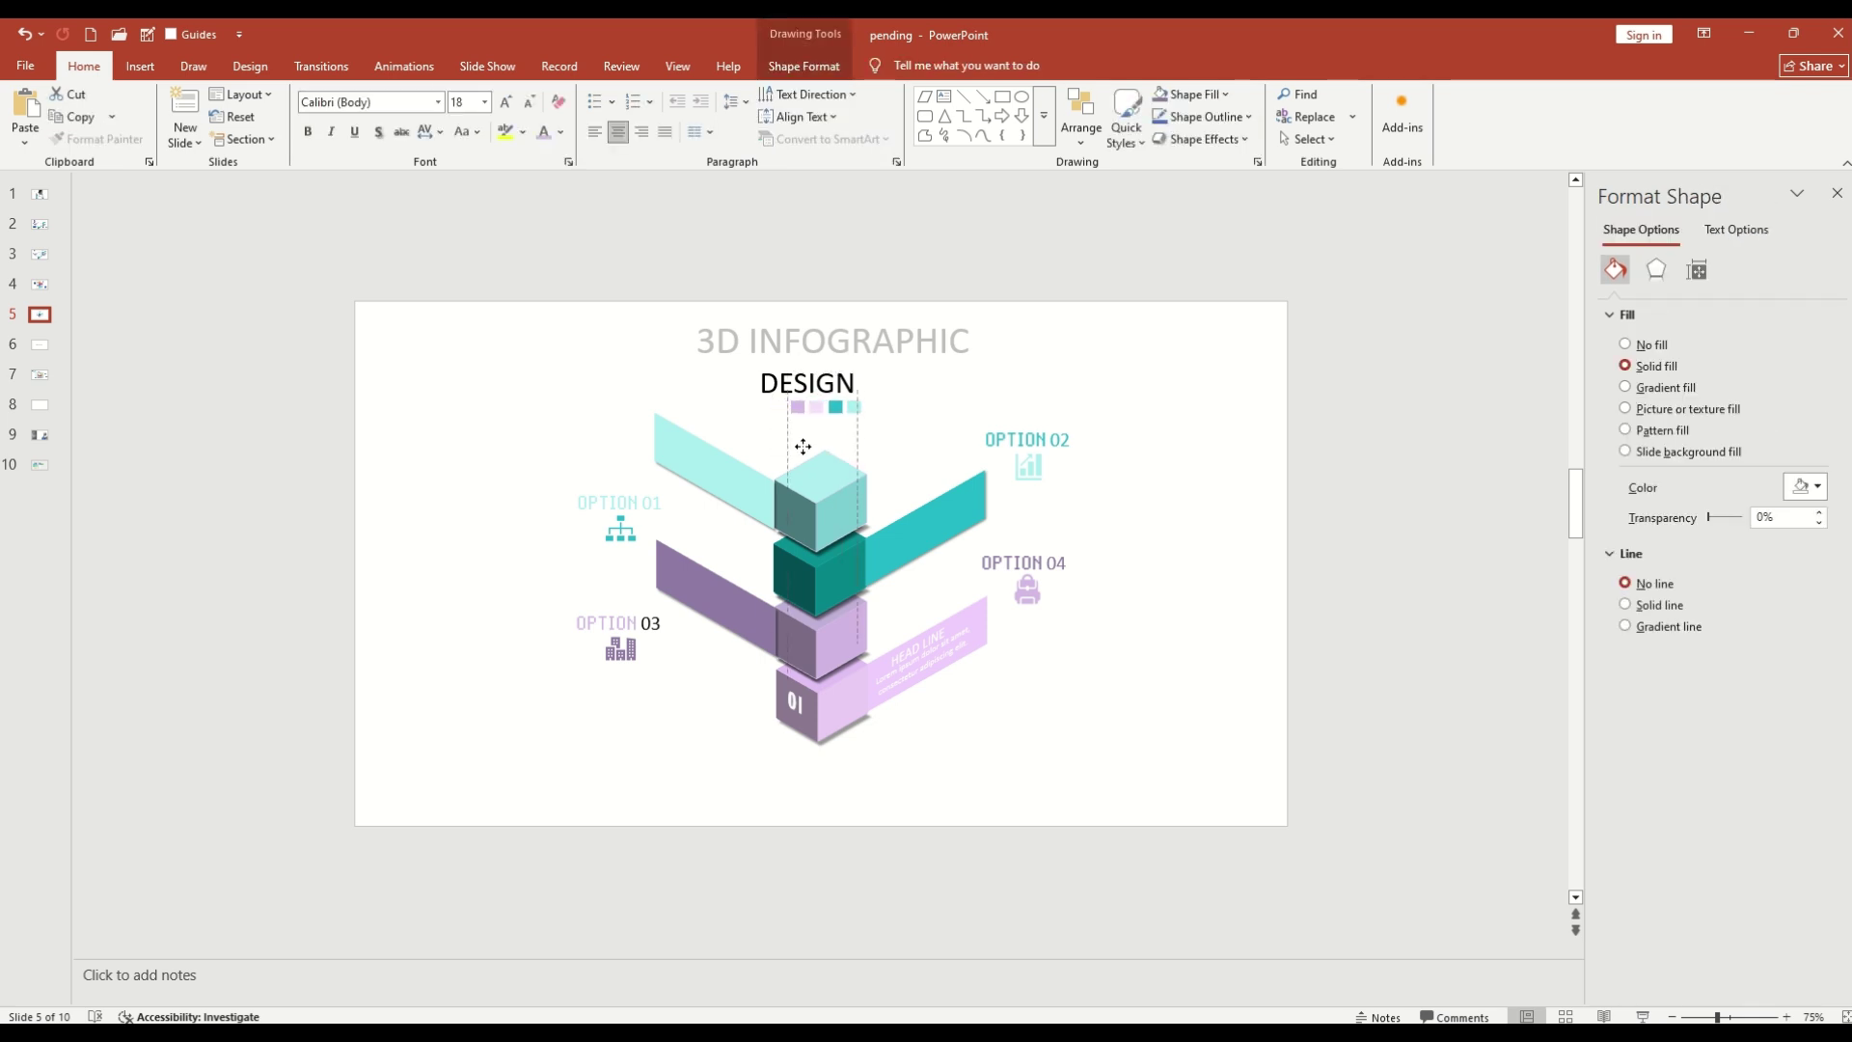
drag(916, 310, 935, 309)
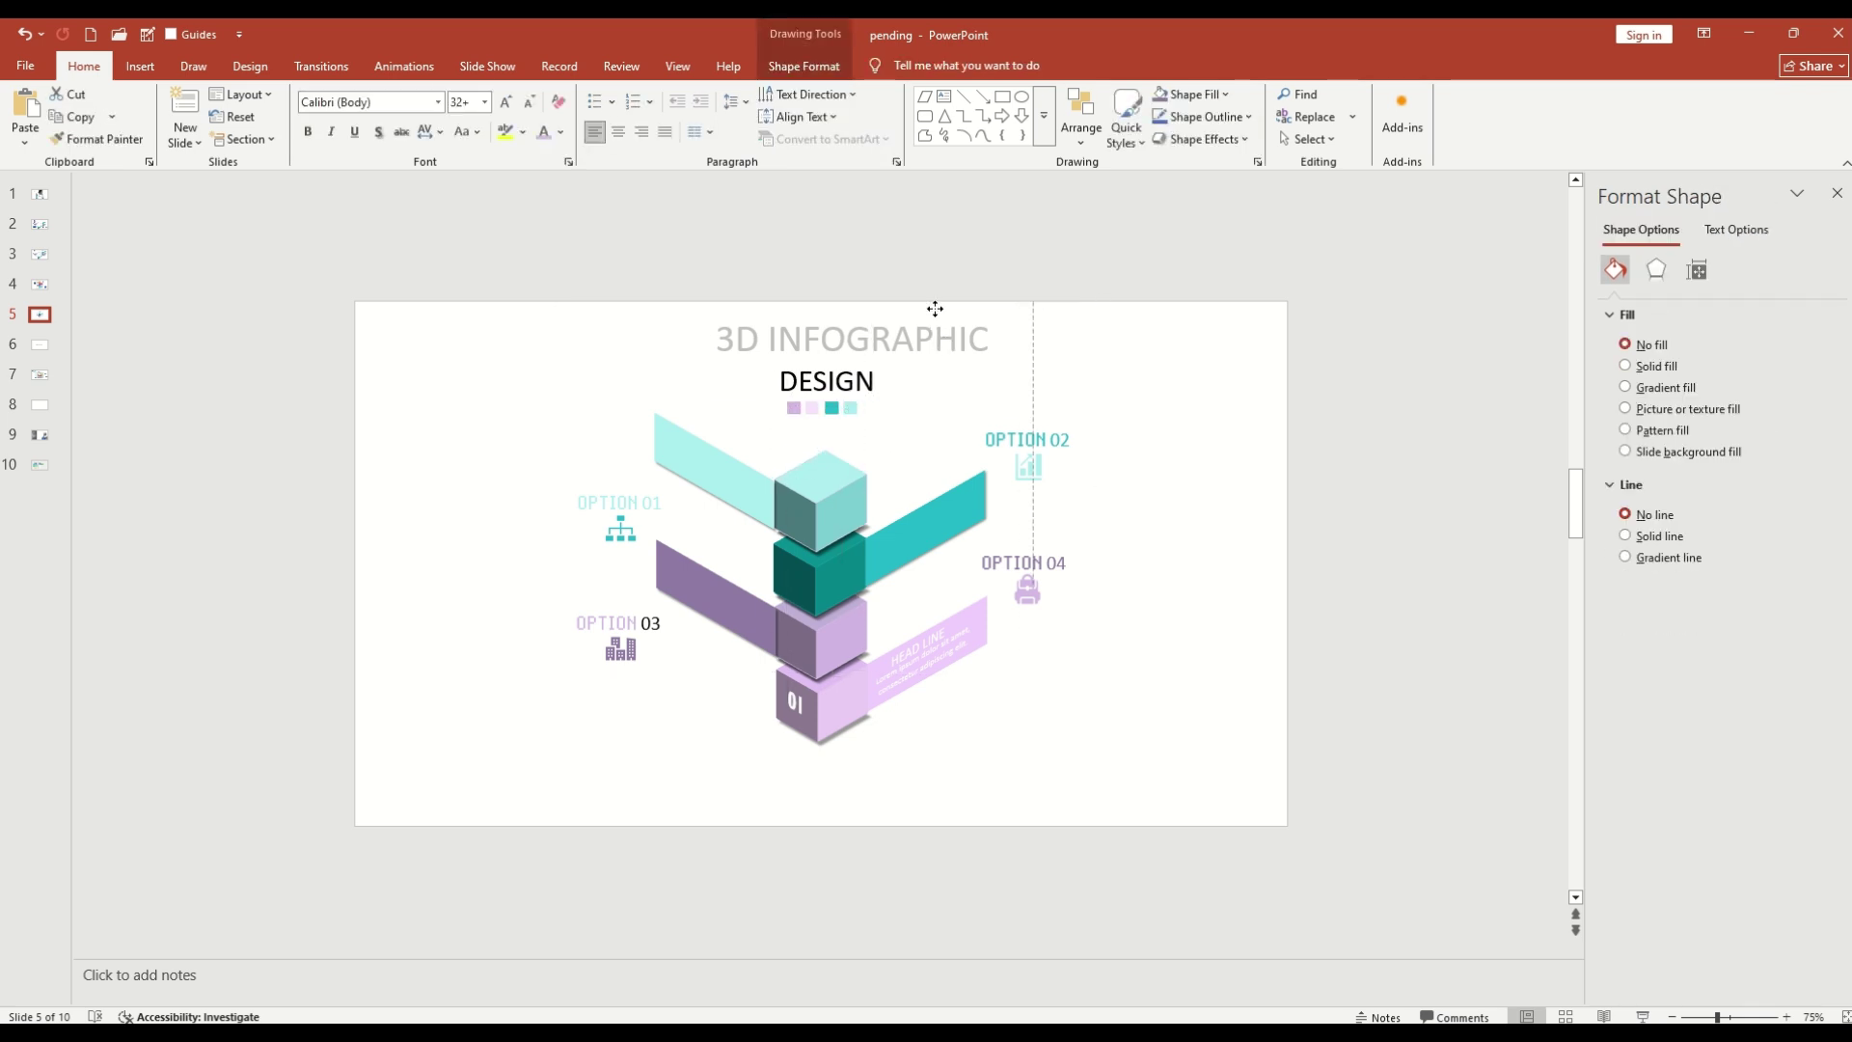
click(1190, 540)
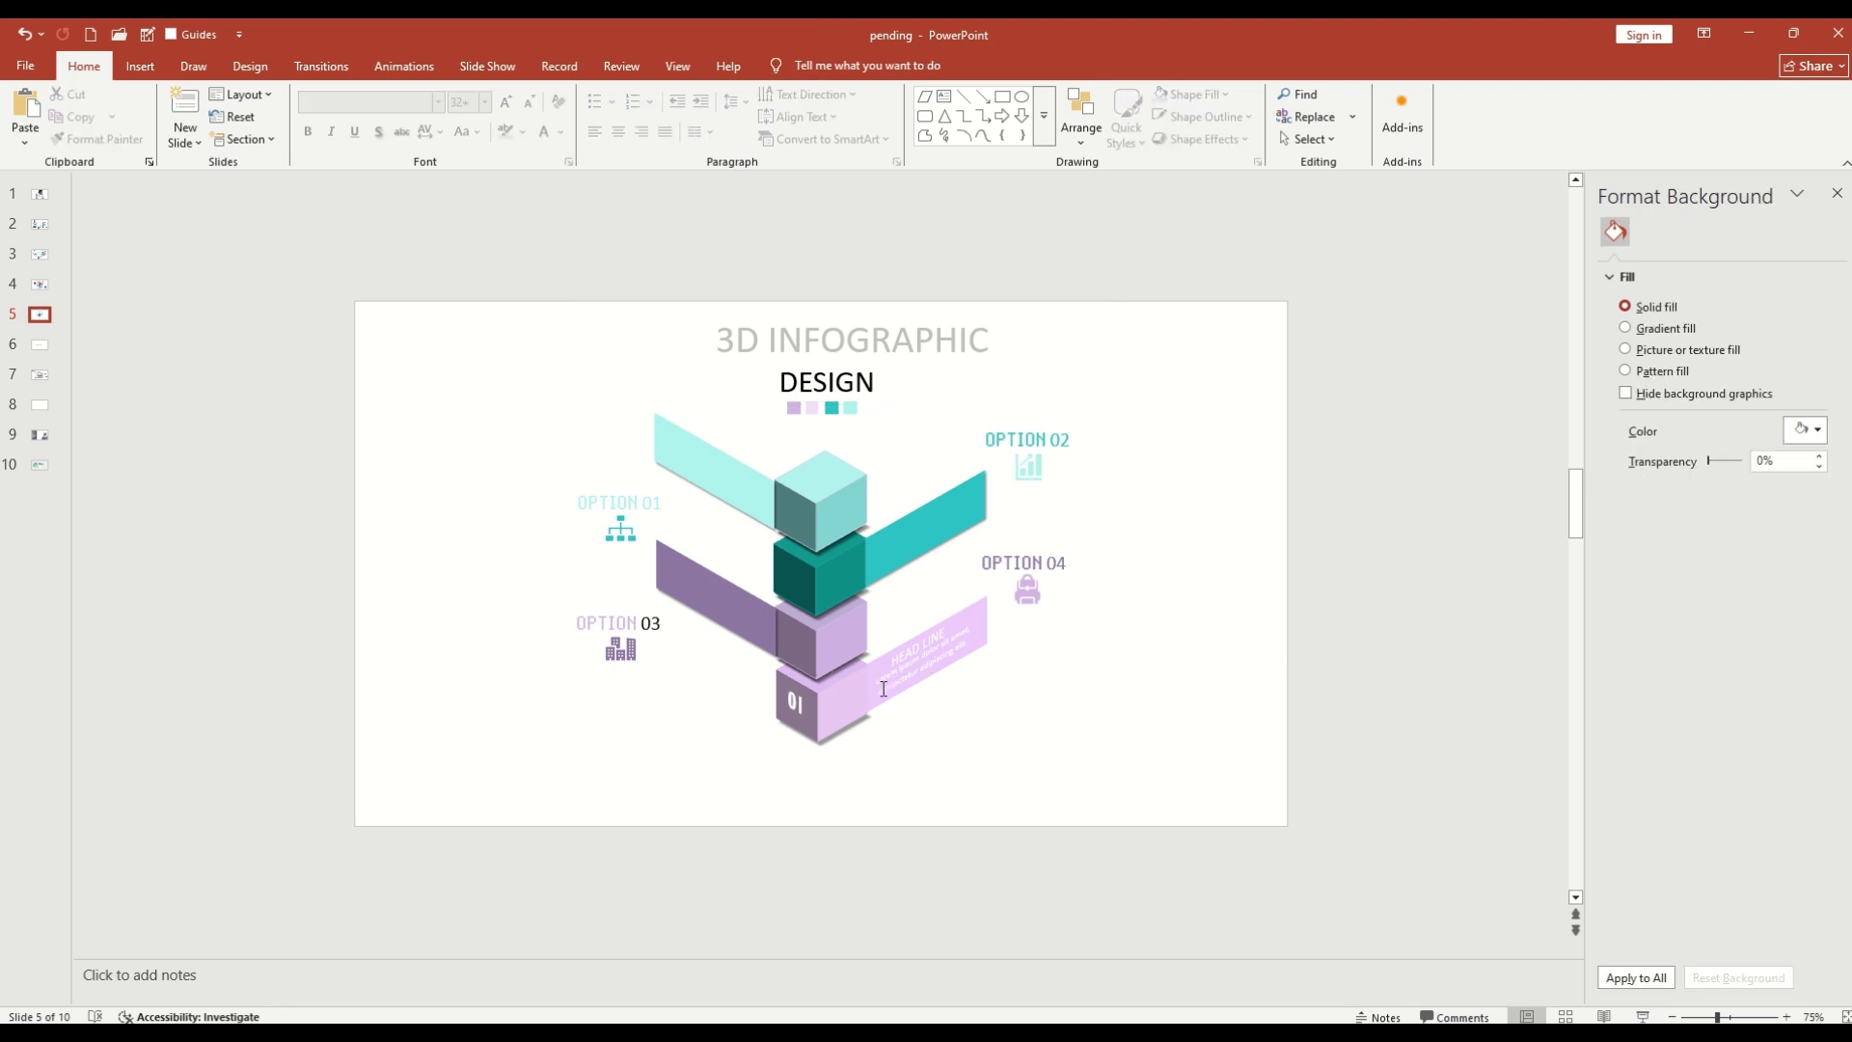
click(849, 706)
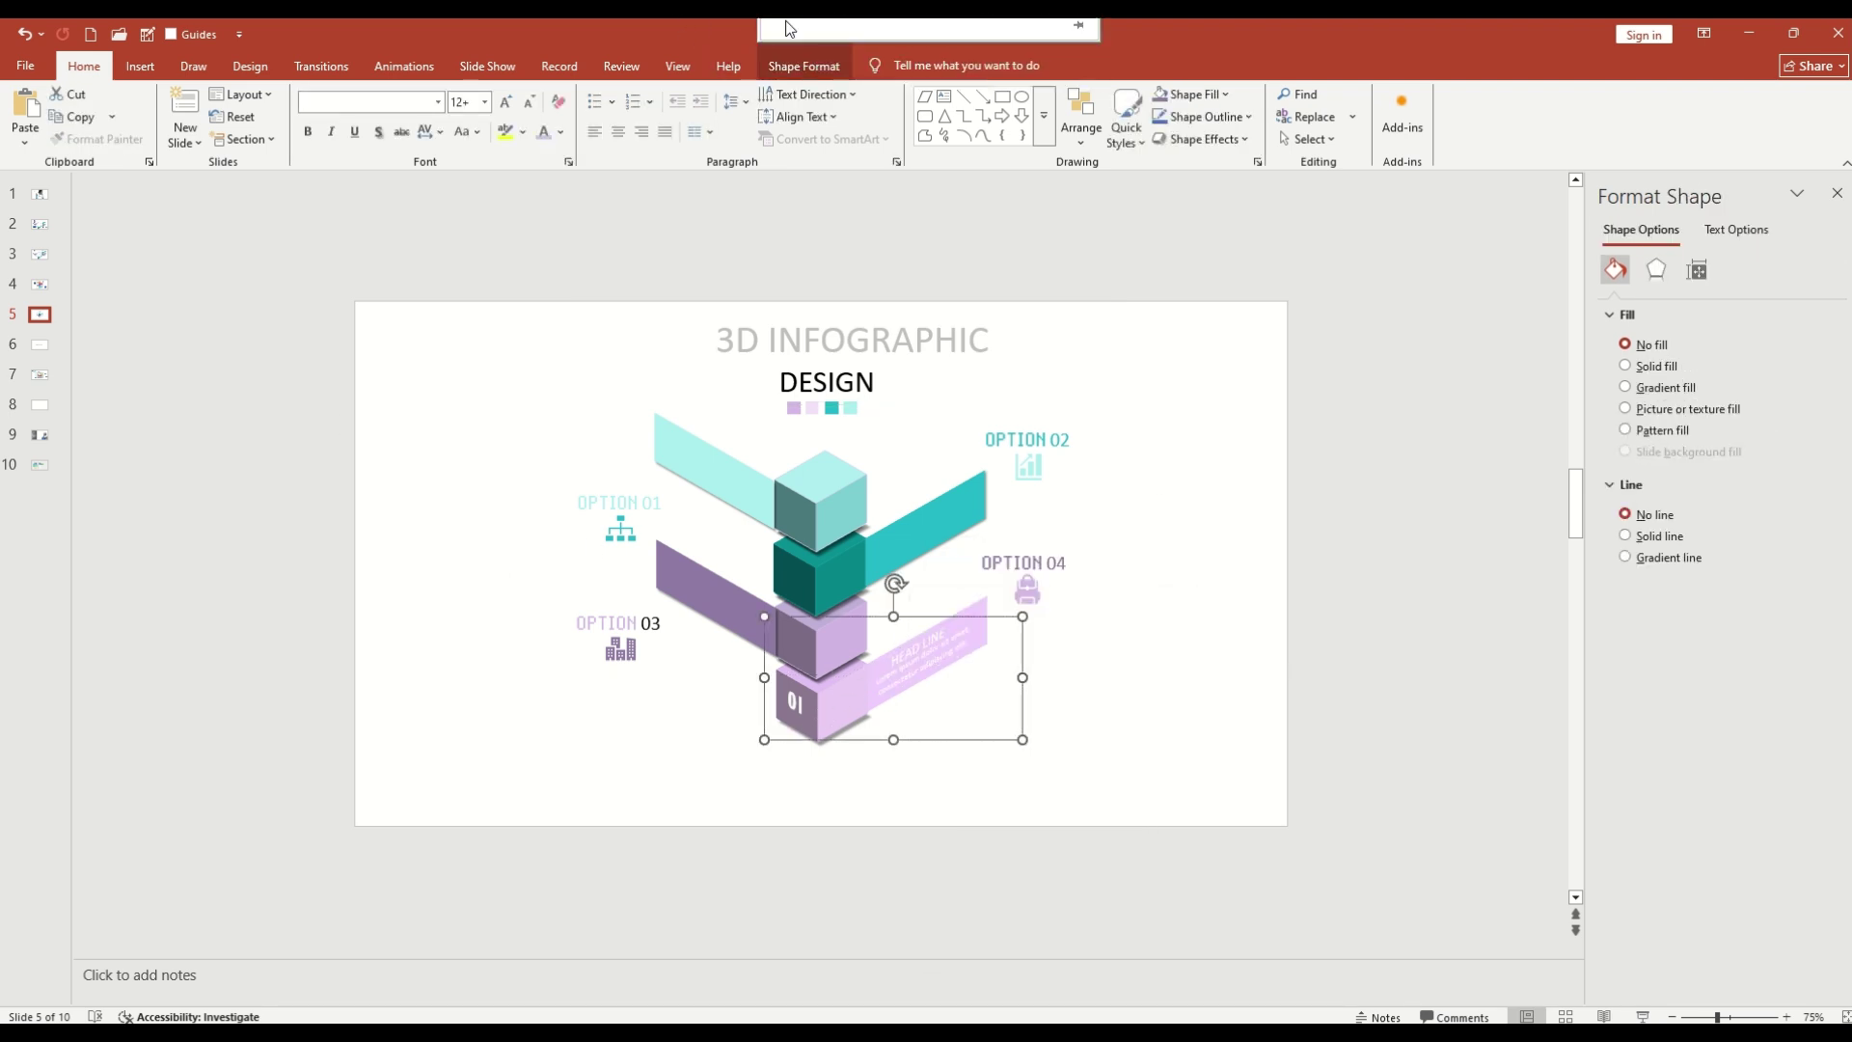
Step: Add HEAD LINE text tilted with a 3-D Rotation preset onto the purple and light teal strips
key(ctrl+z)
drag(692, 580, 692, 568)
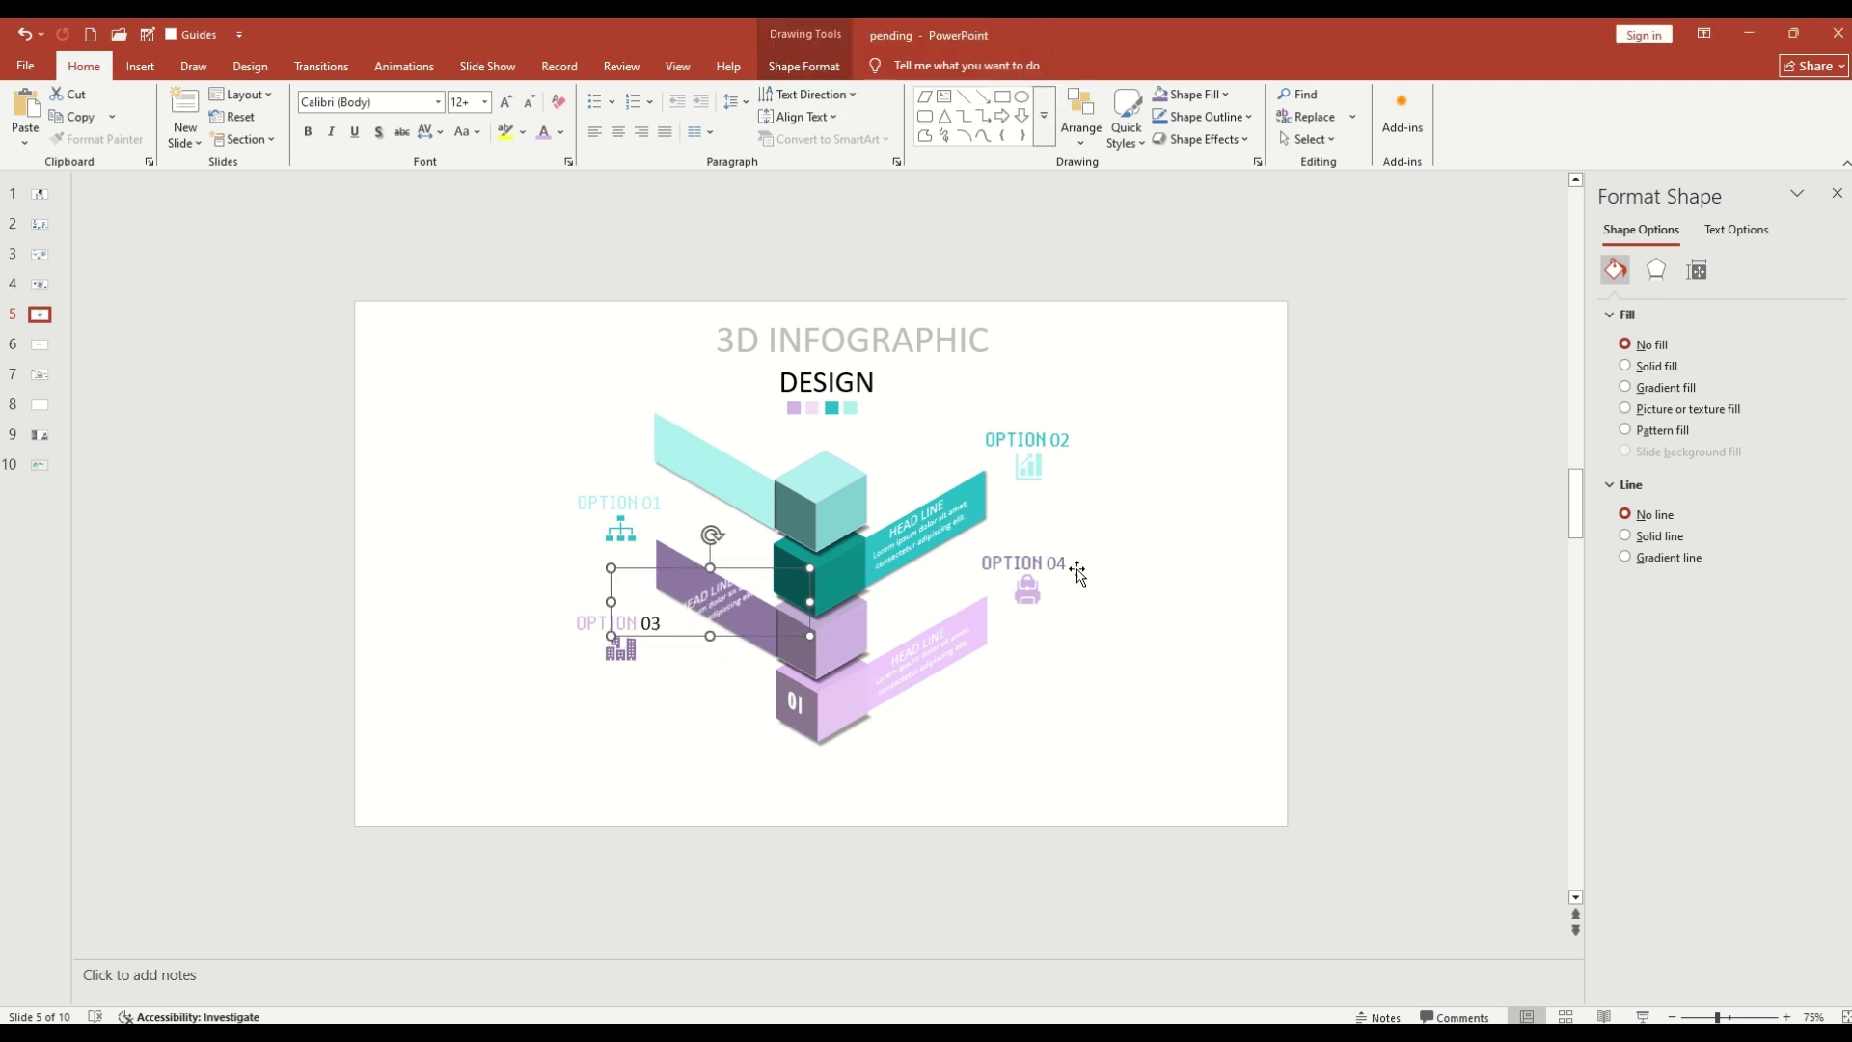
click(1658, 270)
click(1801, 884)
click(1670, 481)
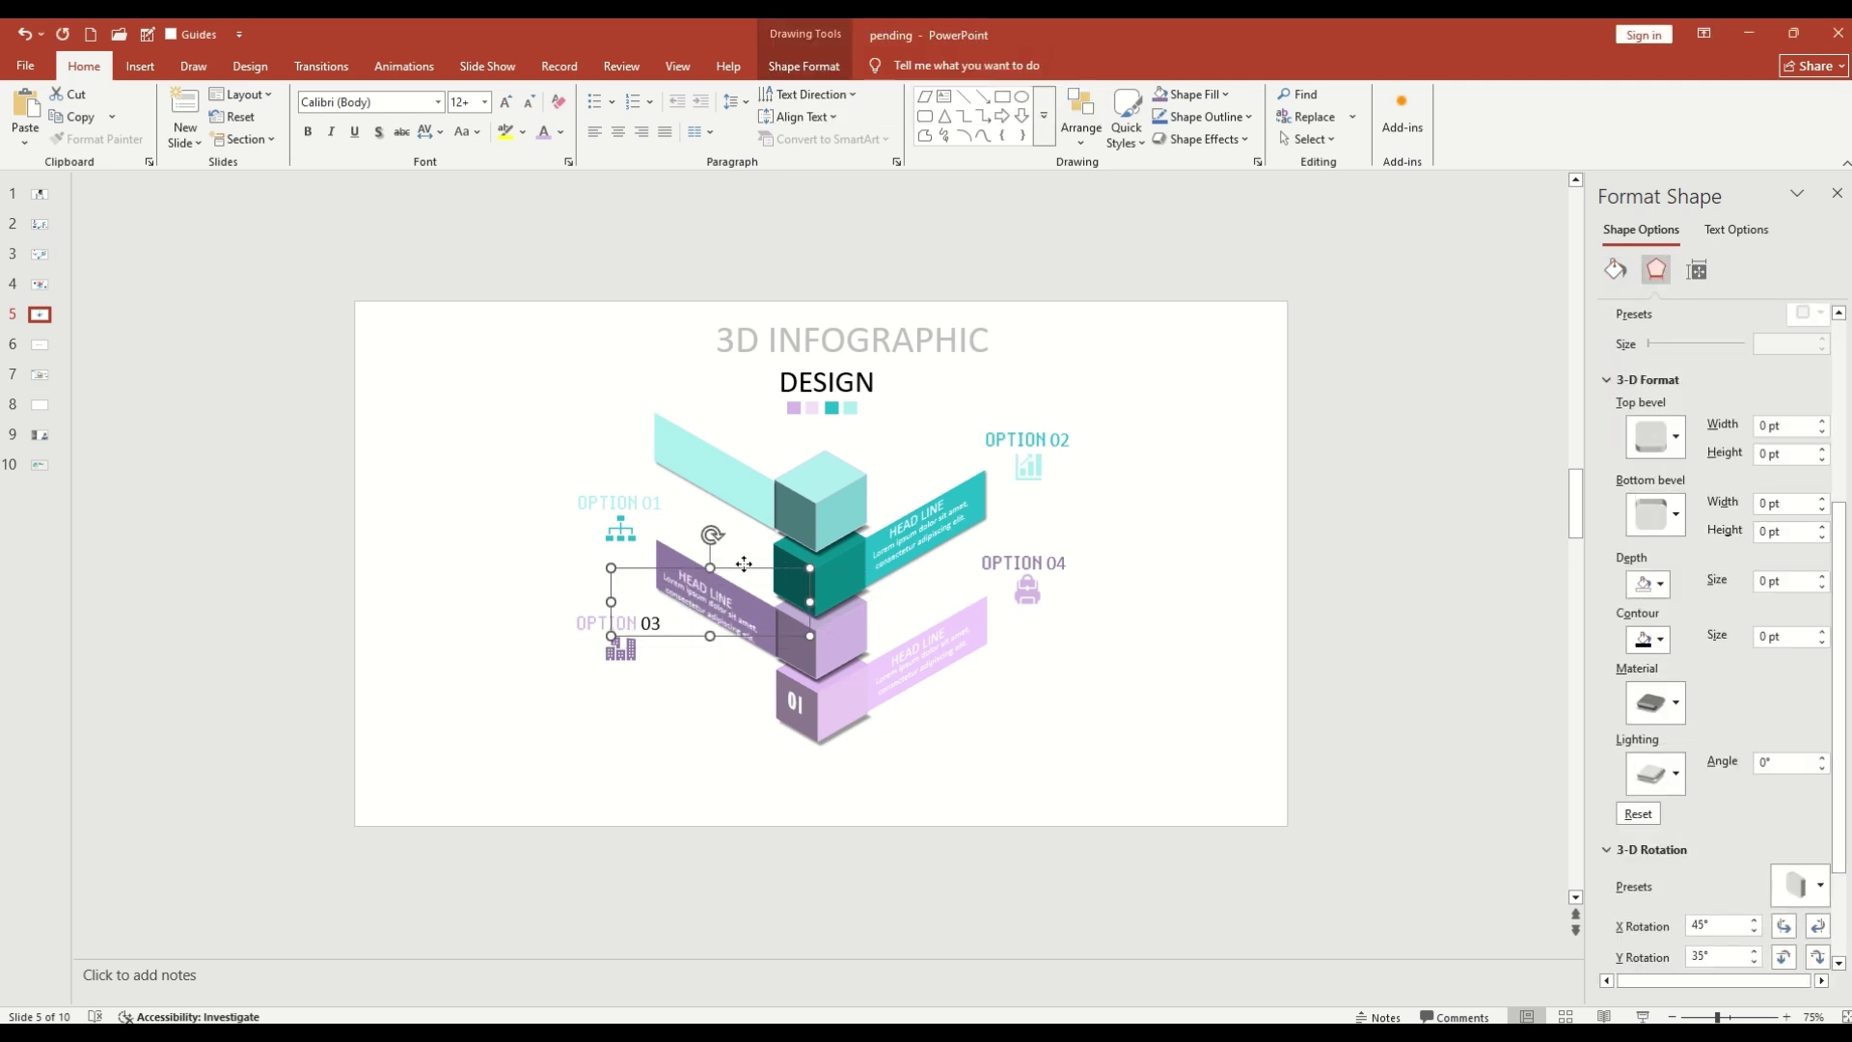
drag(744, 563, 757, 435)
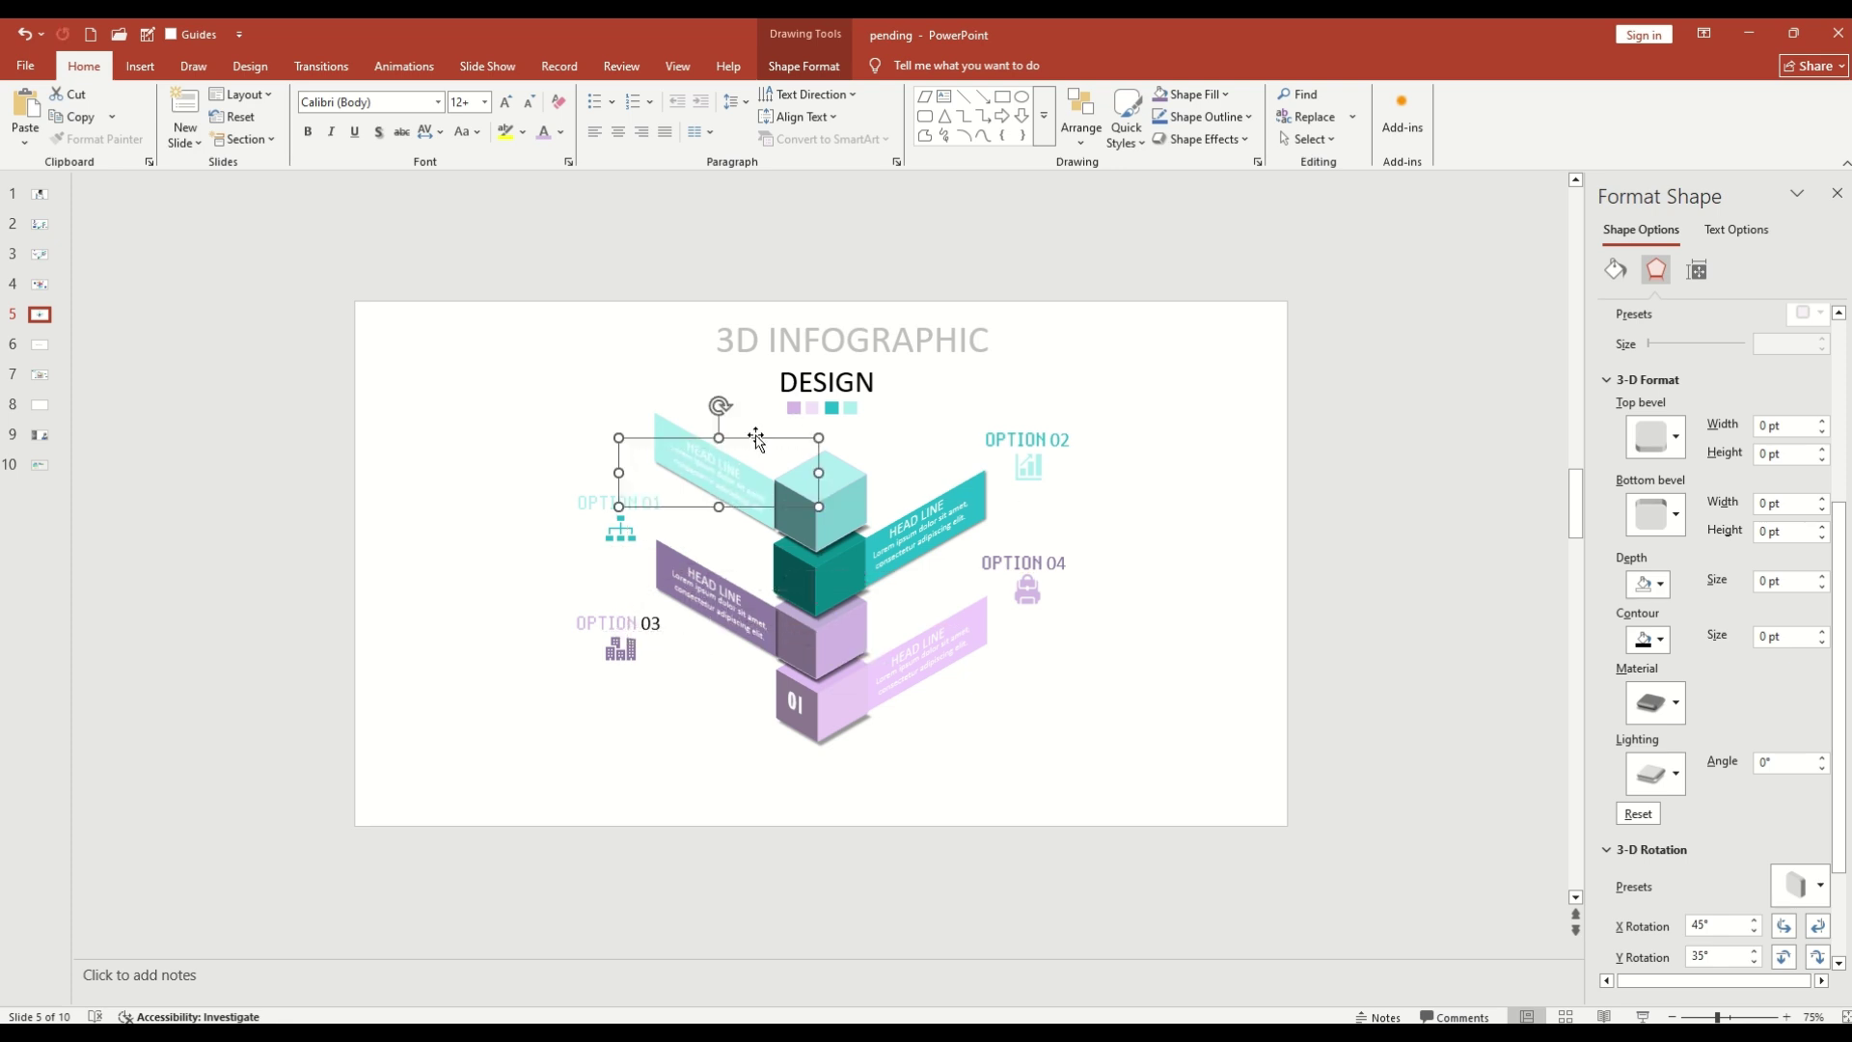
click(782, 749)
Step: Copy and paste the 01 number label to make a 02 label for the lilac cube
right_click(784, 719)
click(824, 304)
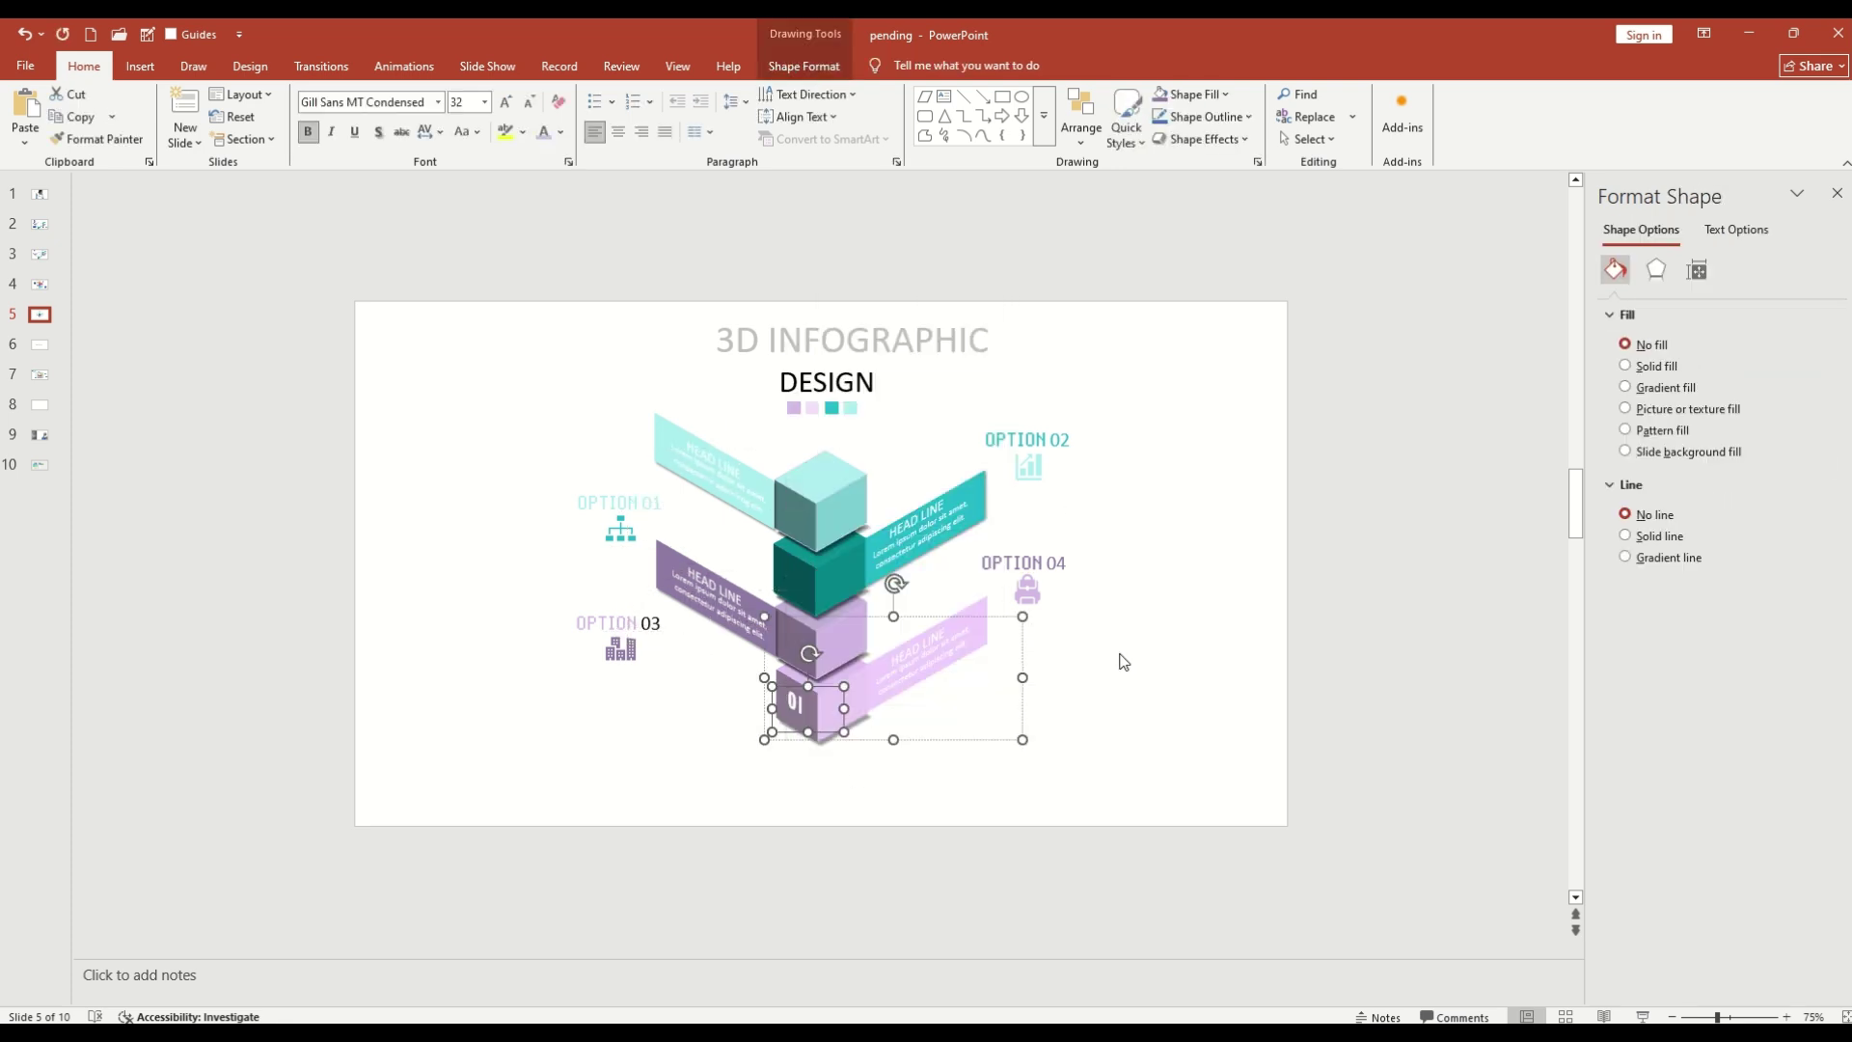
key(ctrl+v)
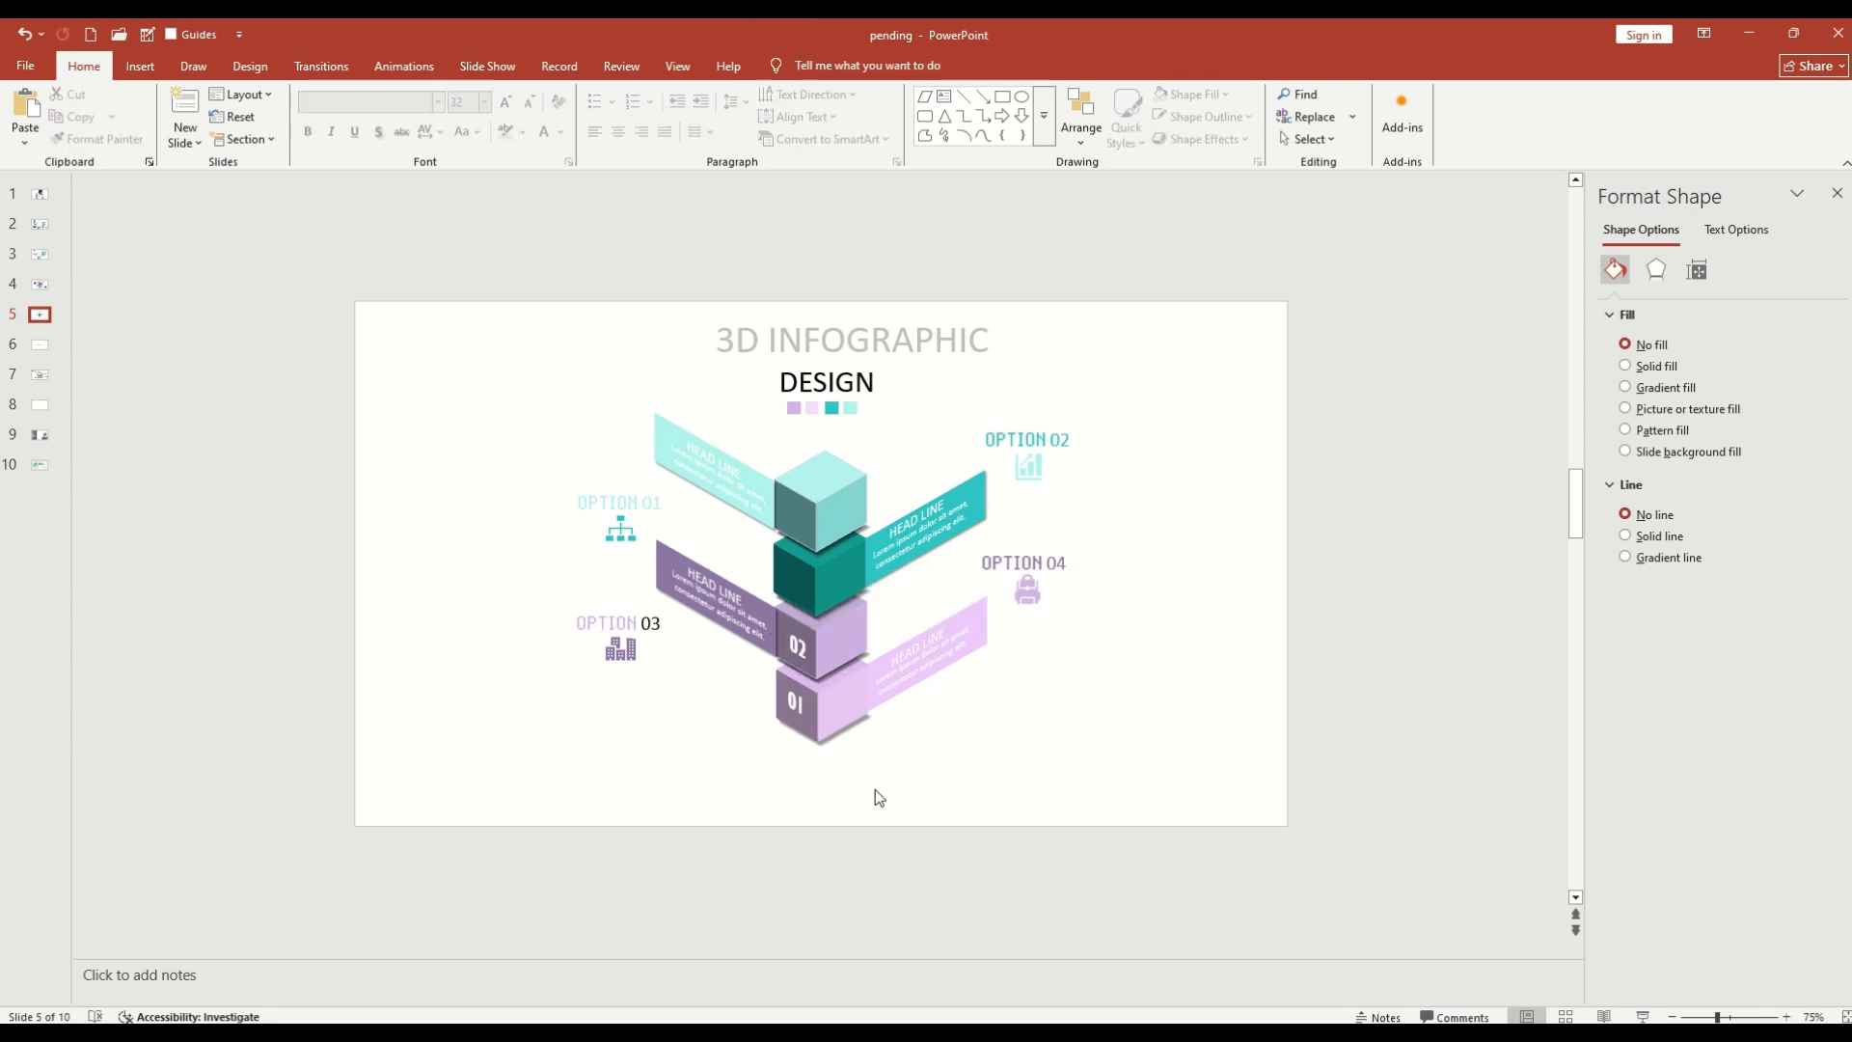
Step: Move the pasted label onto the teal cube and retype it as 03
click(876, 790)
drag(813, 647, 820, 567)
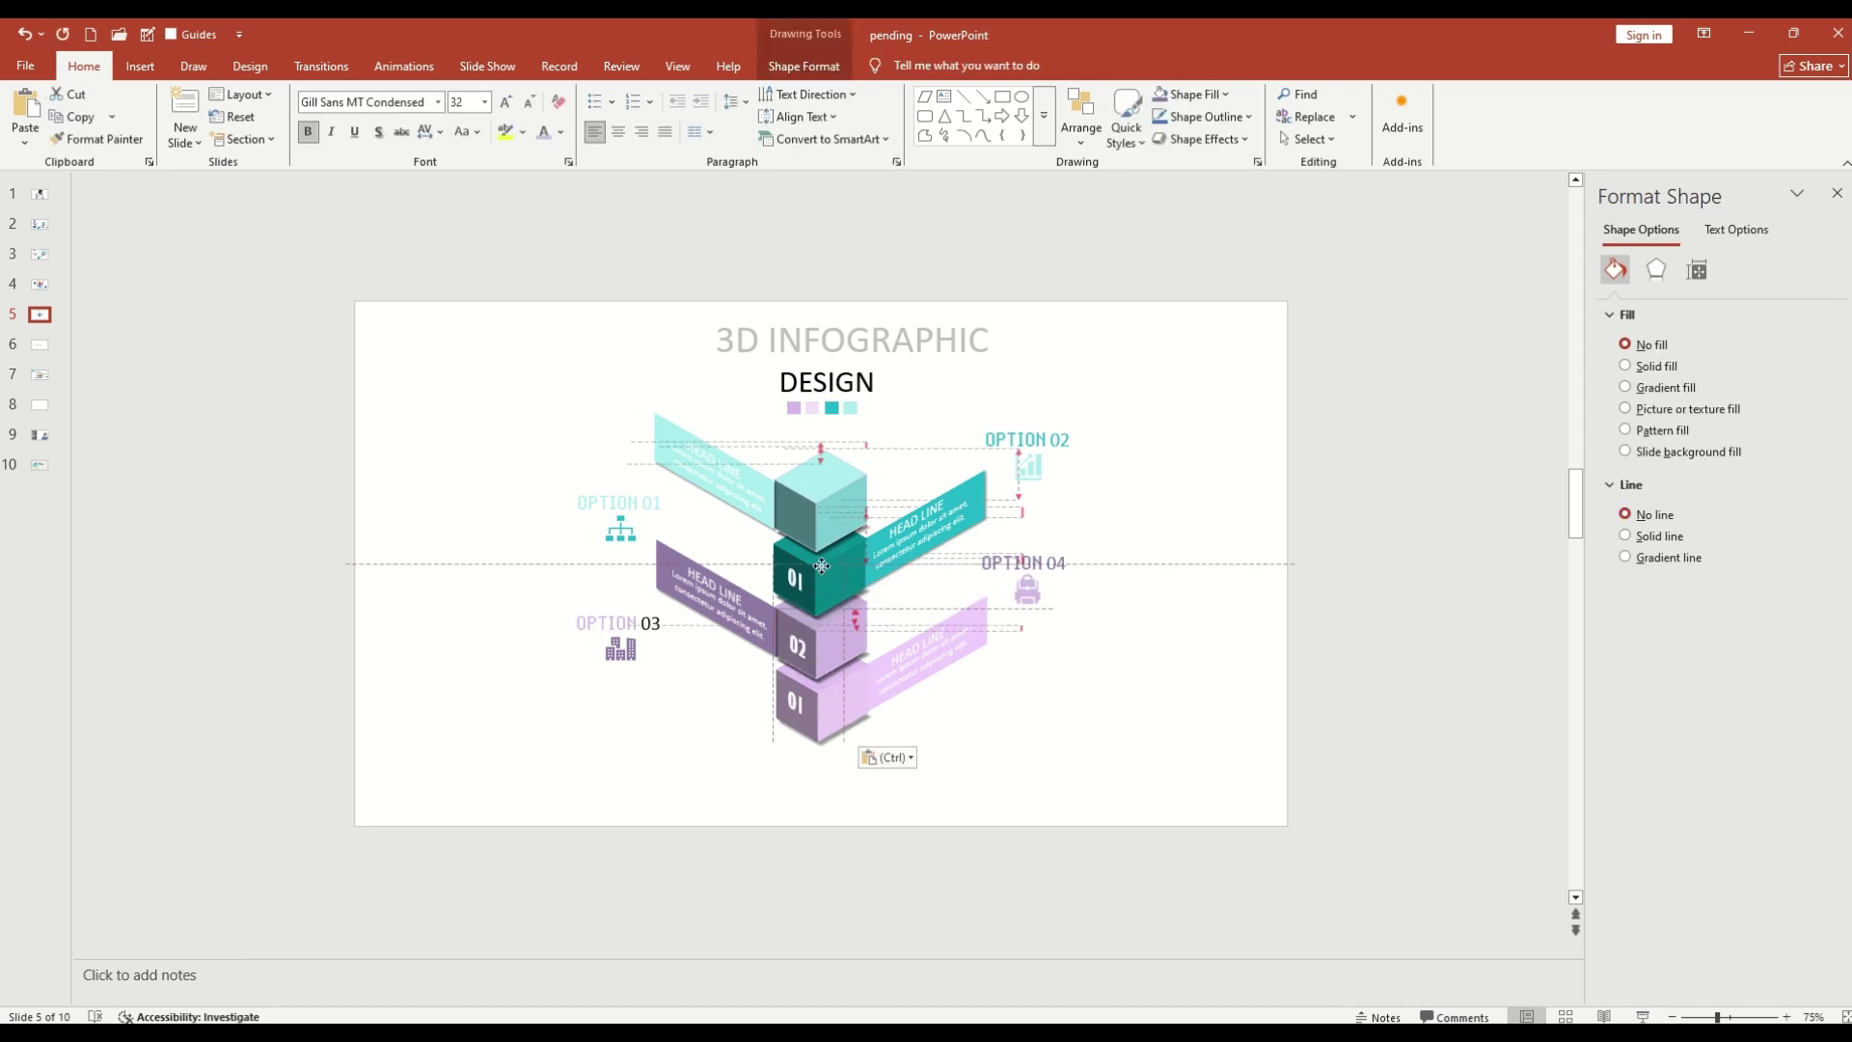
double_click(795, 582)
text(03)
click(860, 775)
Step: Place a 04 label copy on the top cube and align the 03 label
click(817, 721)
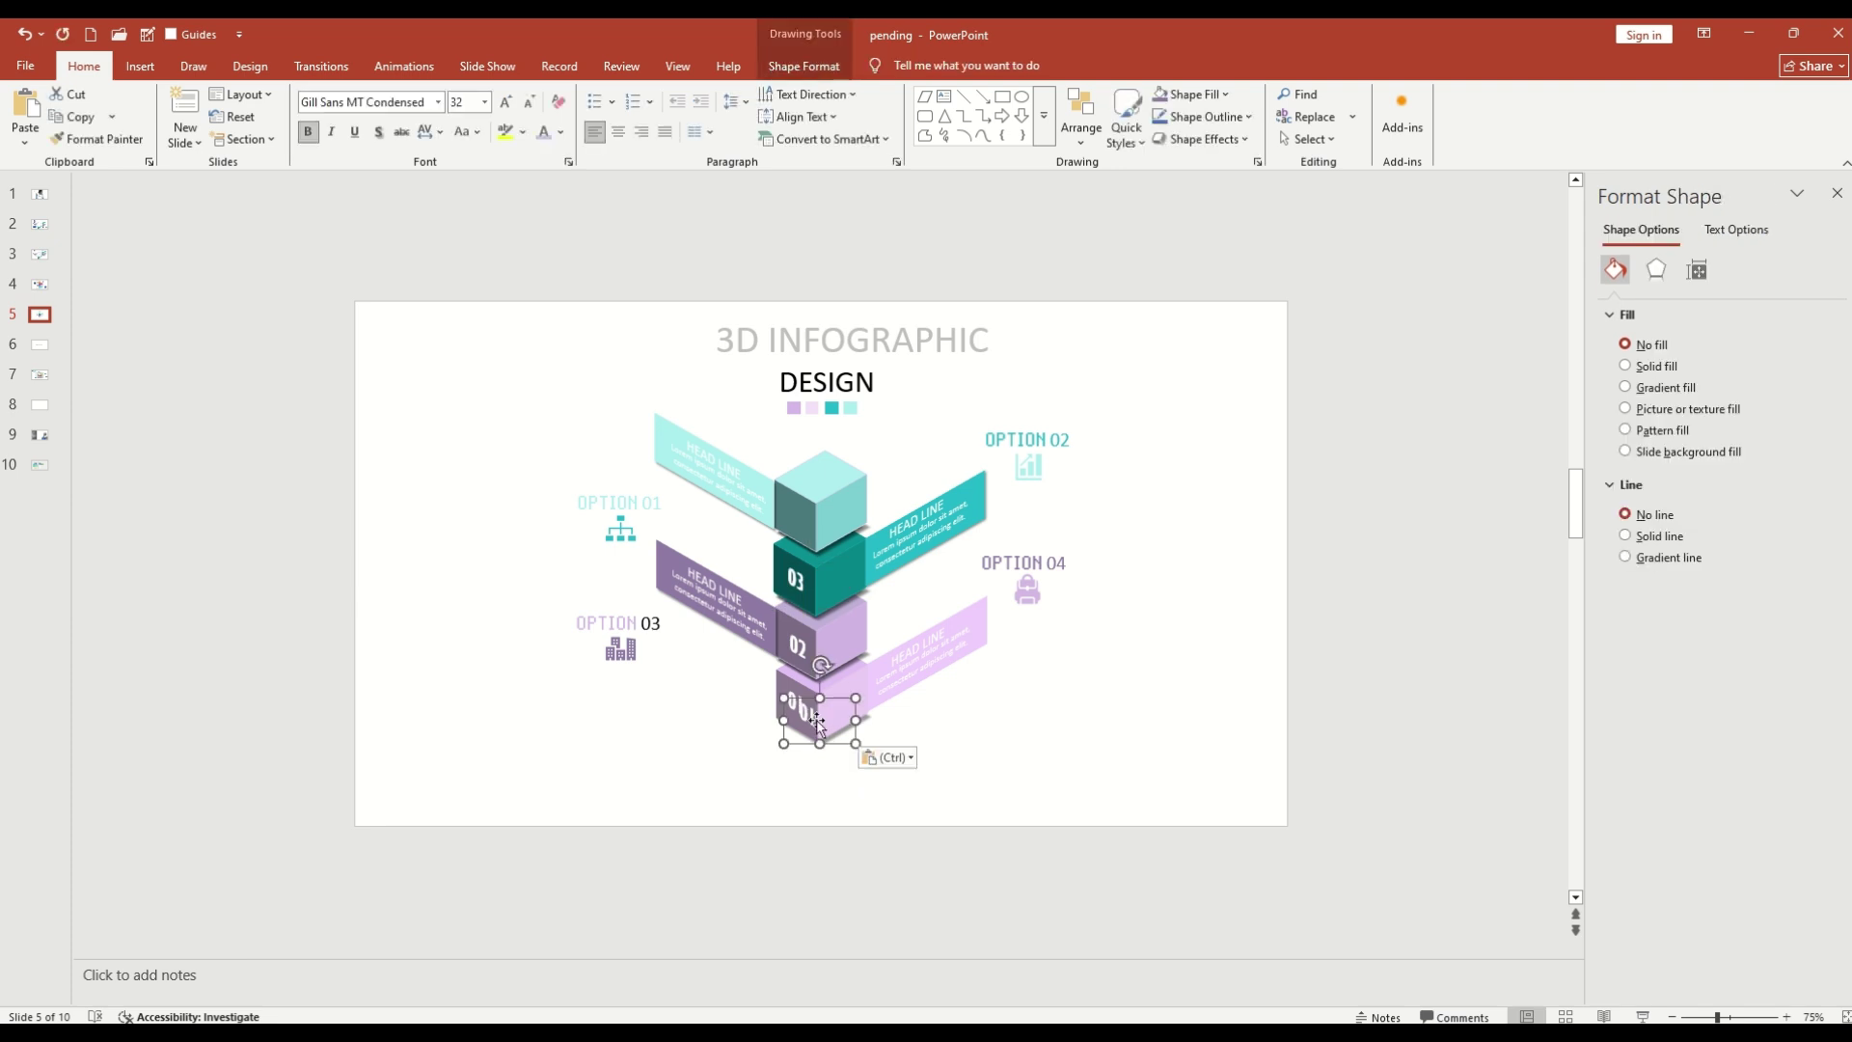
text(04)
drag(818, 722, 816, 504)
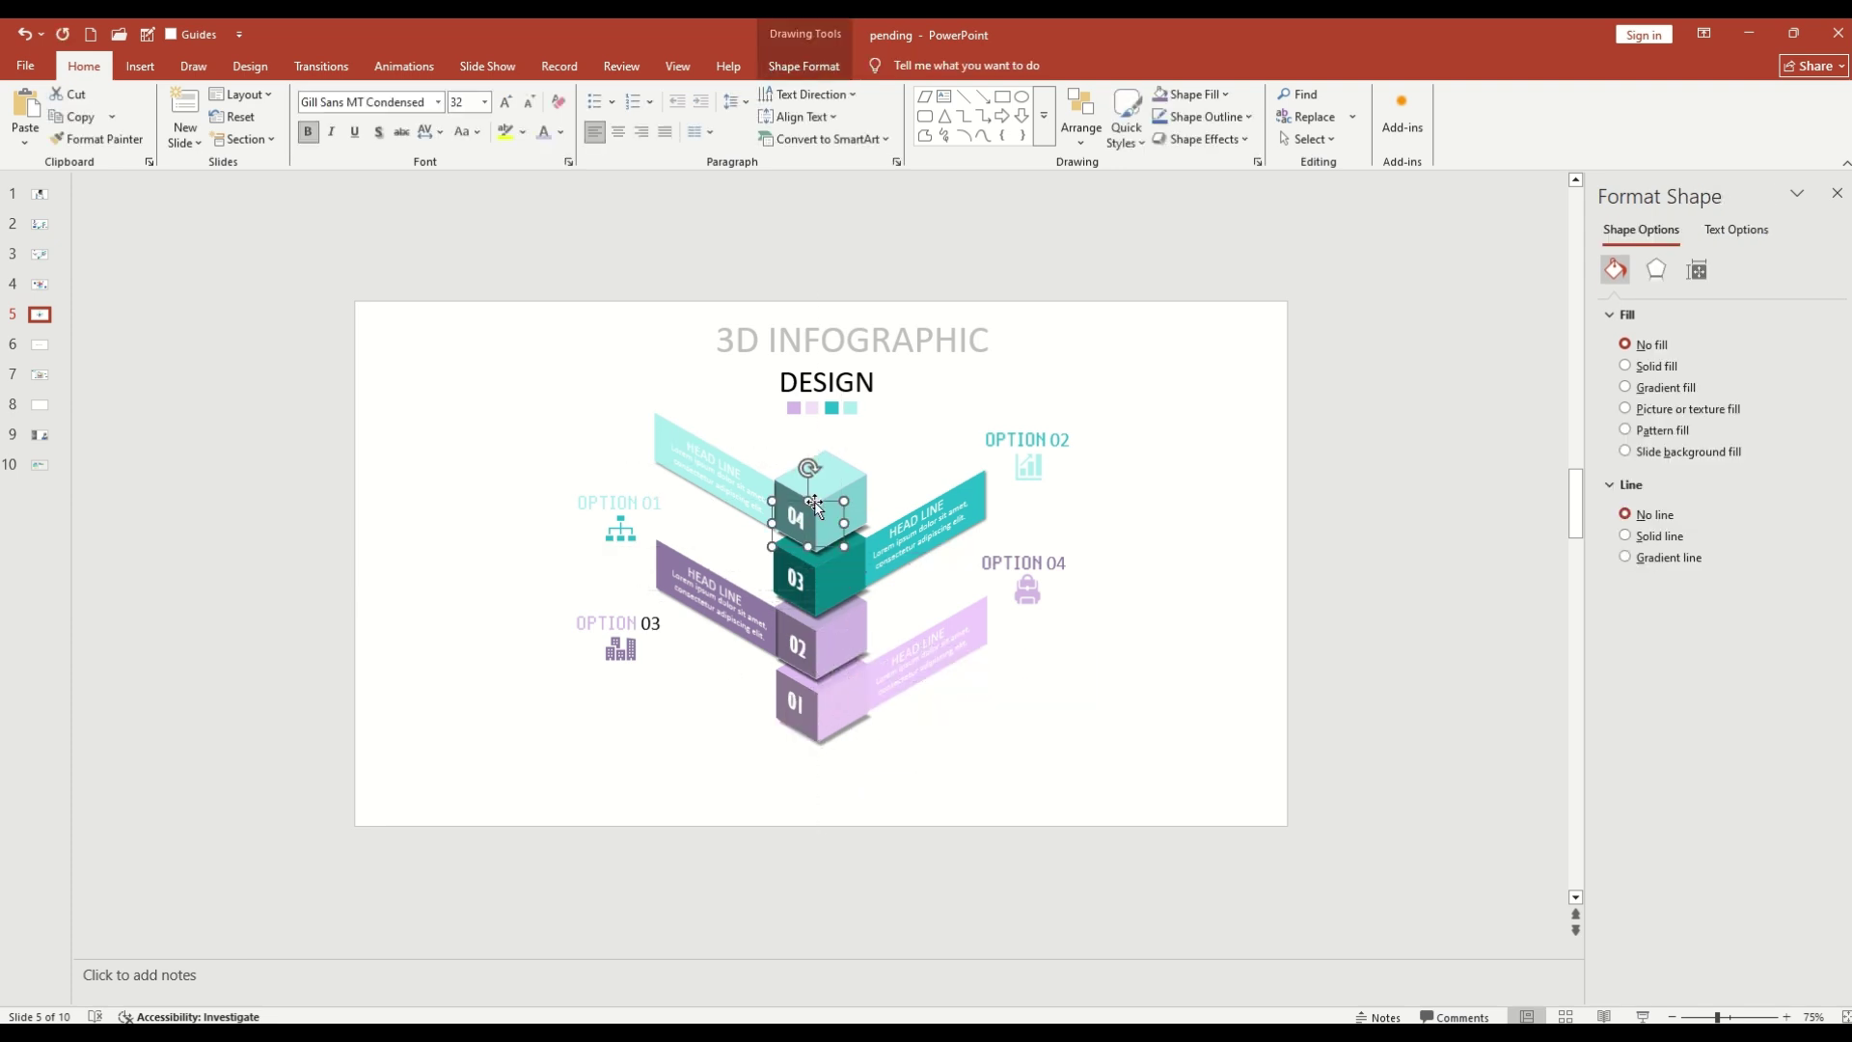
drag(801, 589, 795, 558)
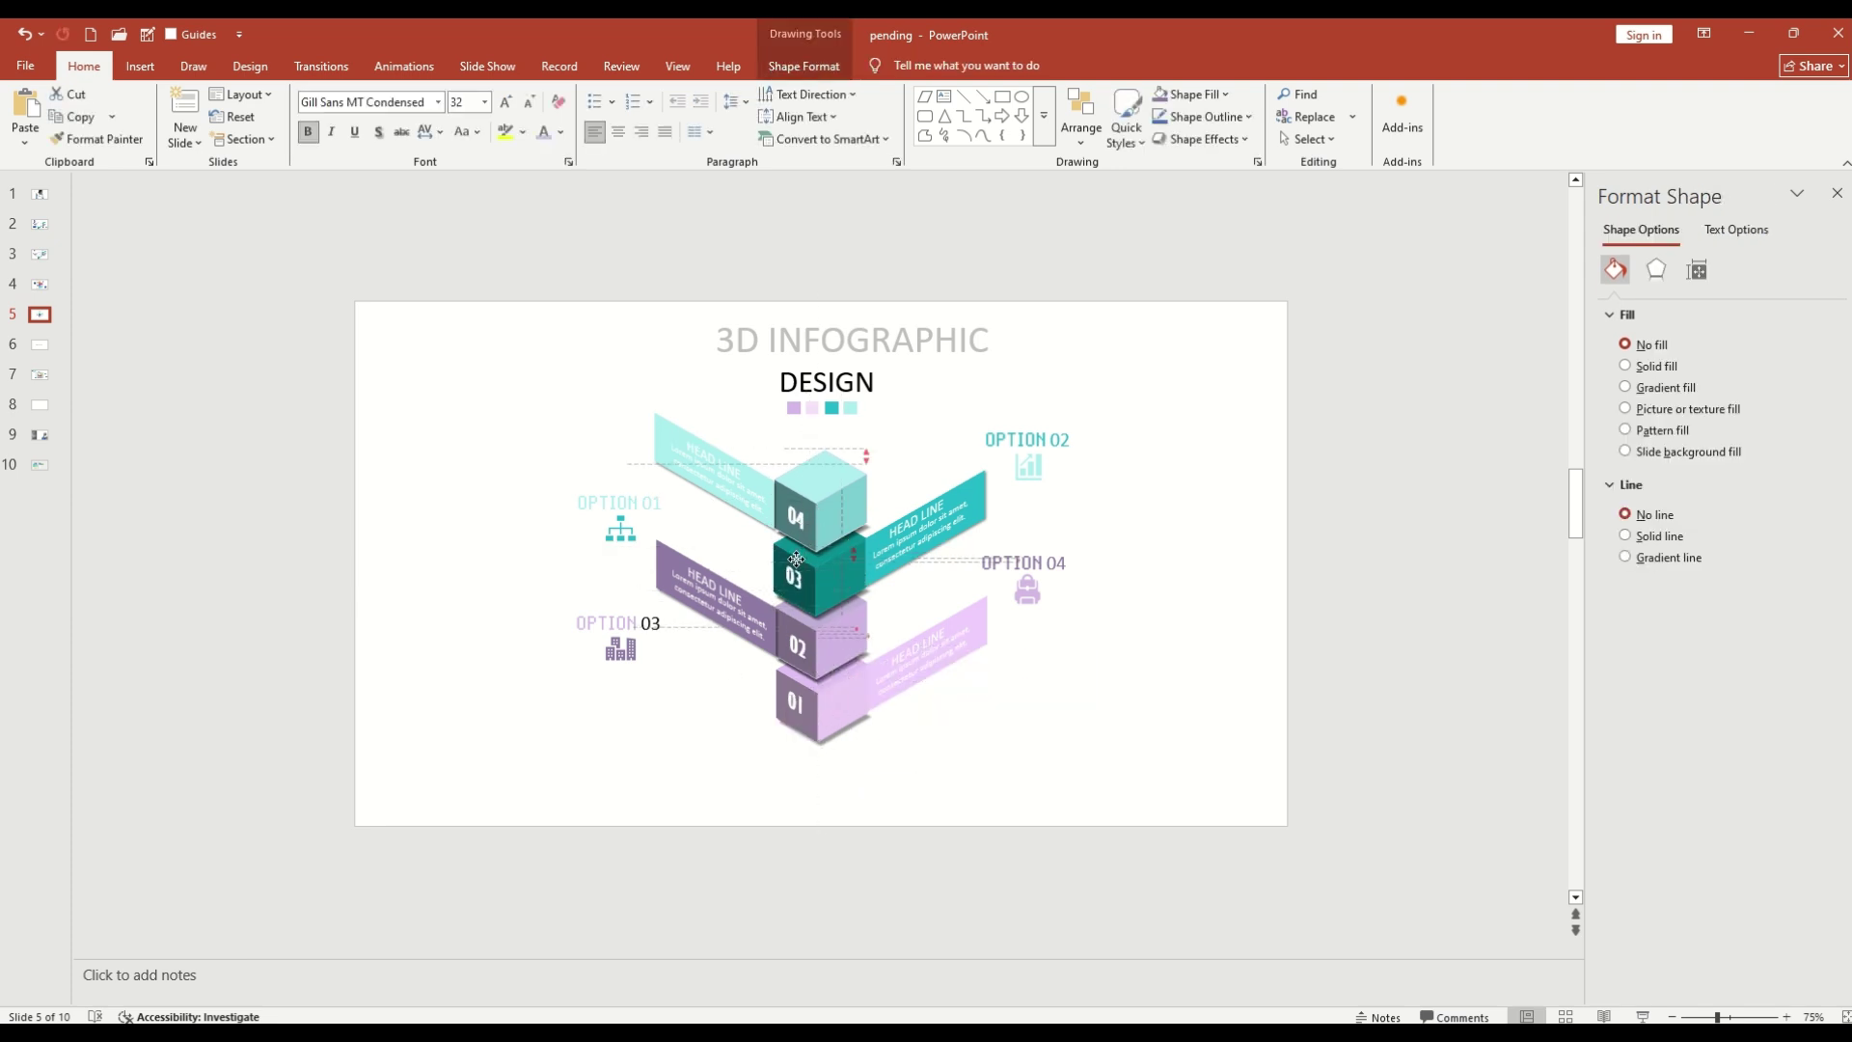
click(796, 644)
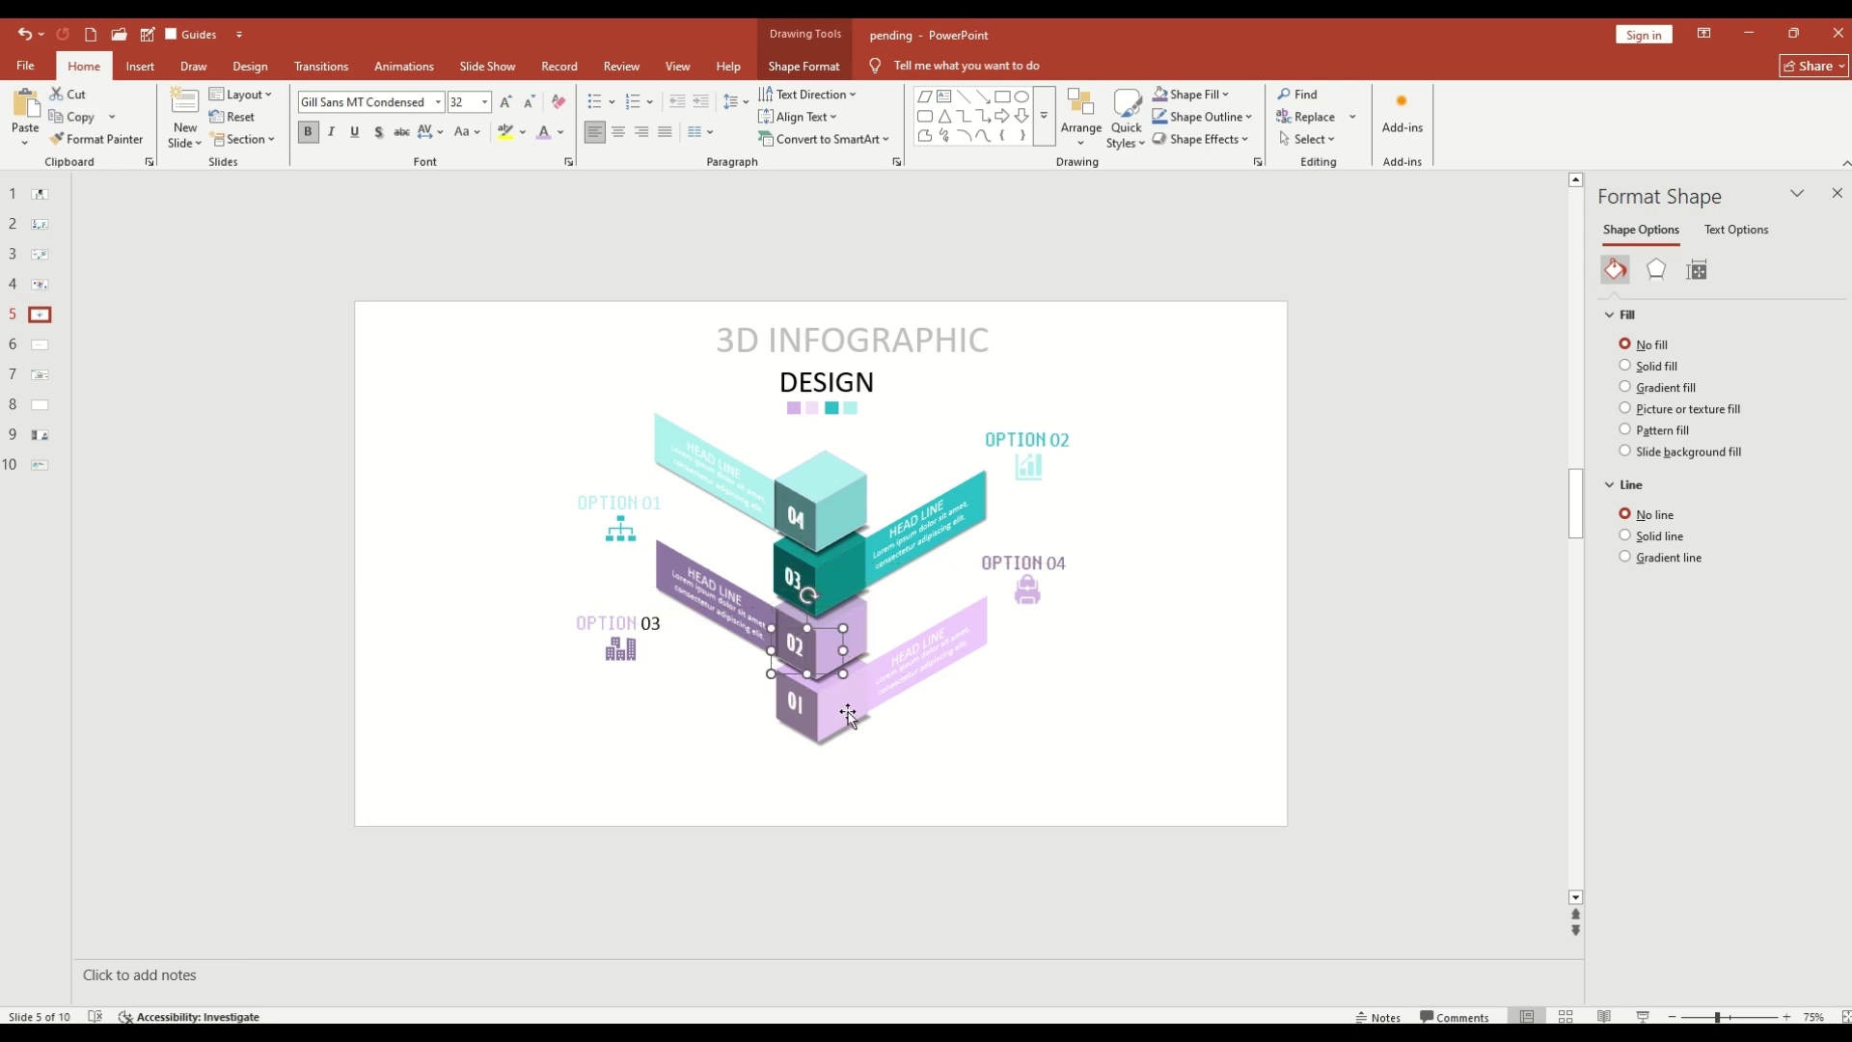
click(903, 737)
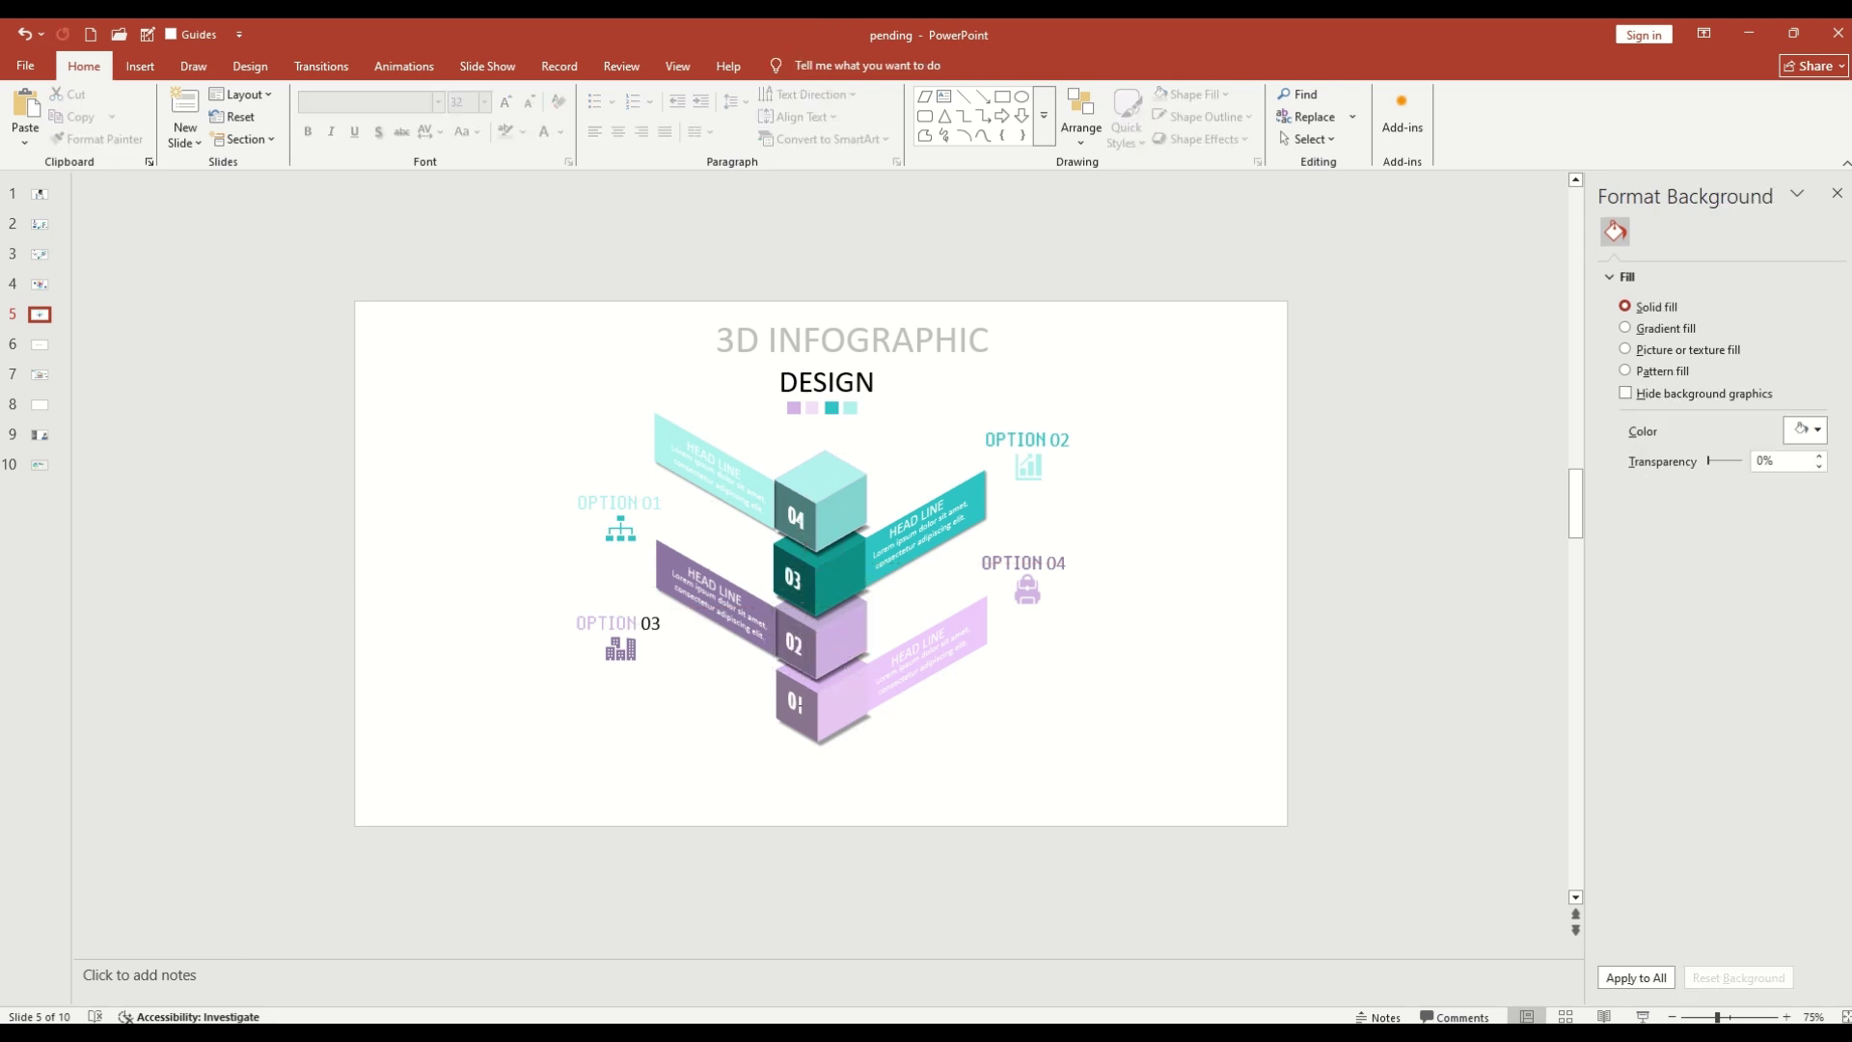
click(800, 592)
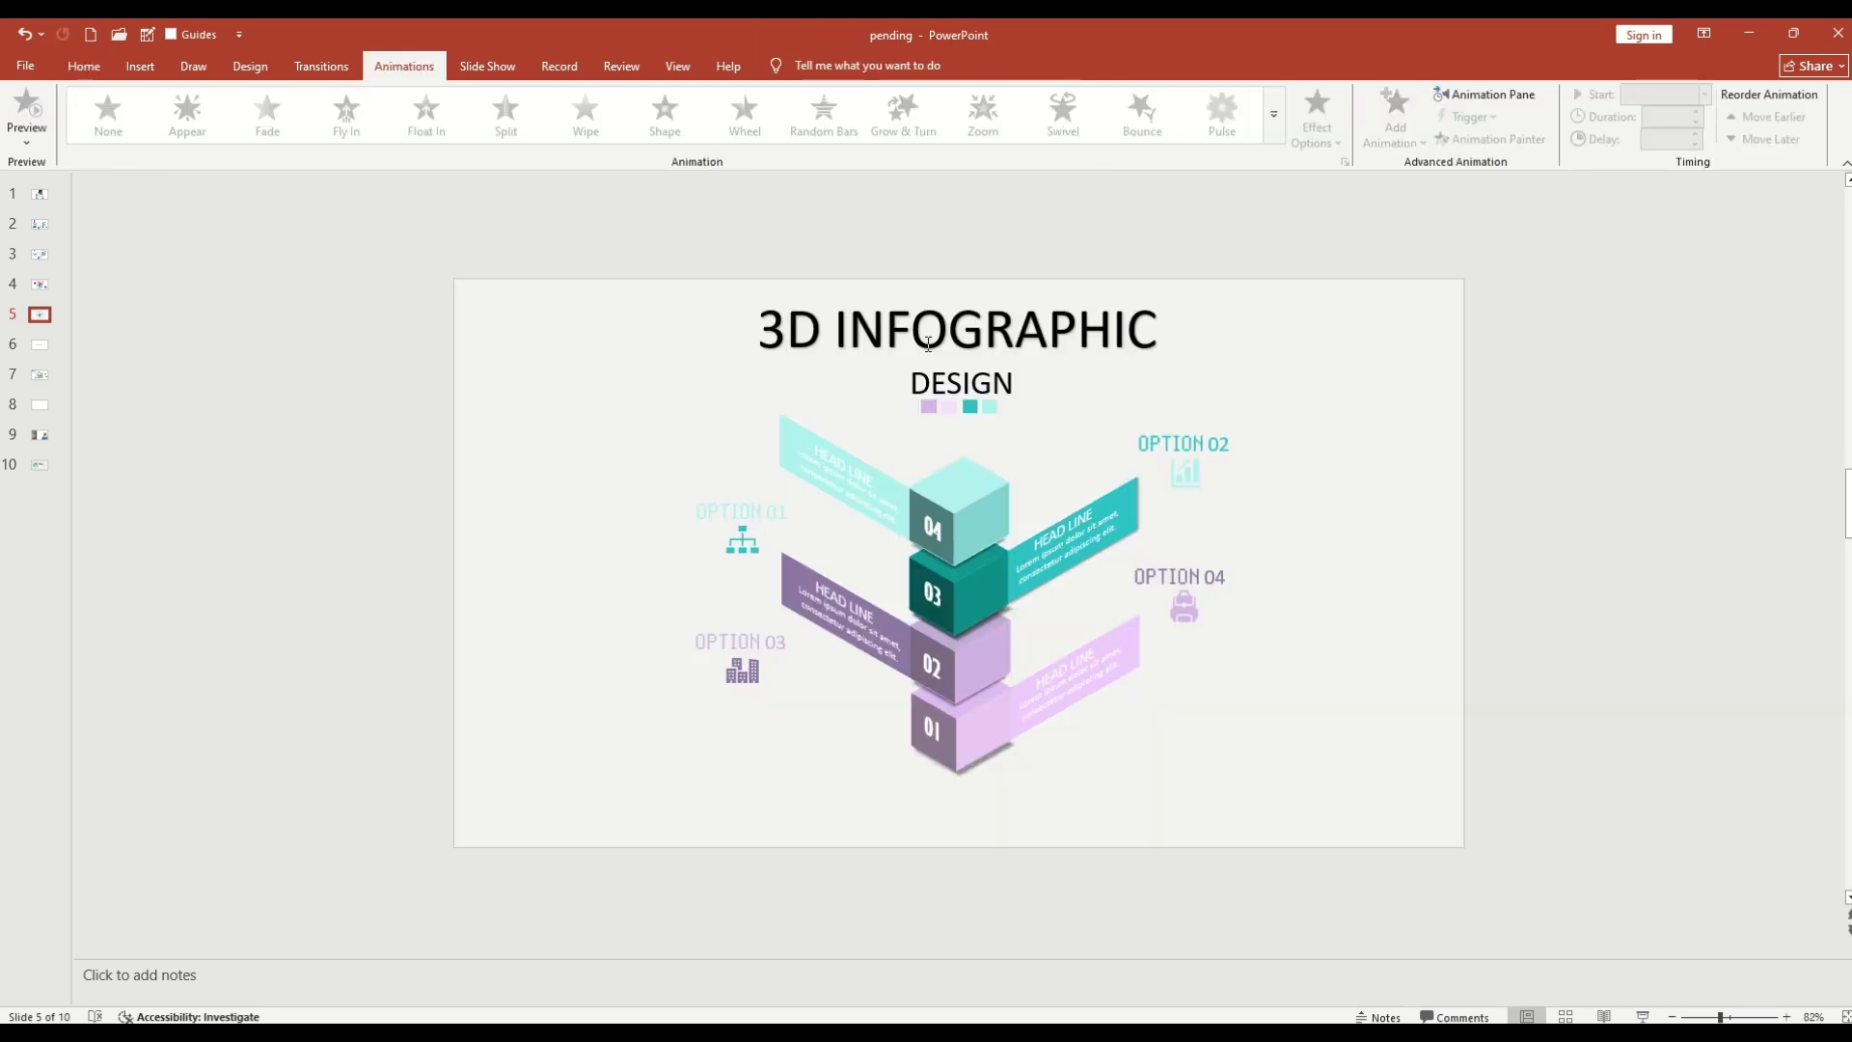
Step: Give the title a Fade entrance starting With Previous, lasting 1.5 seconds
click(927, 340)
click(777, 291)
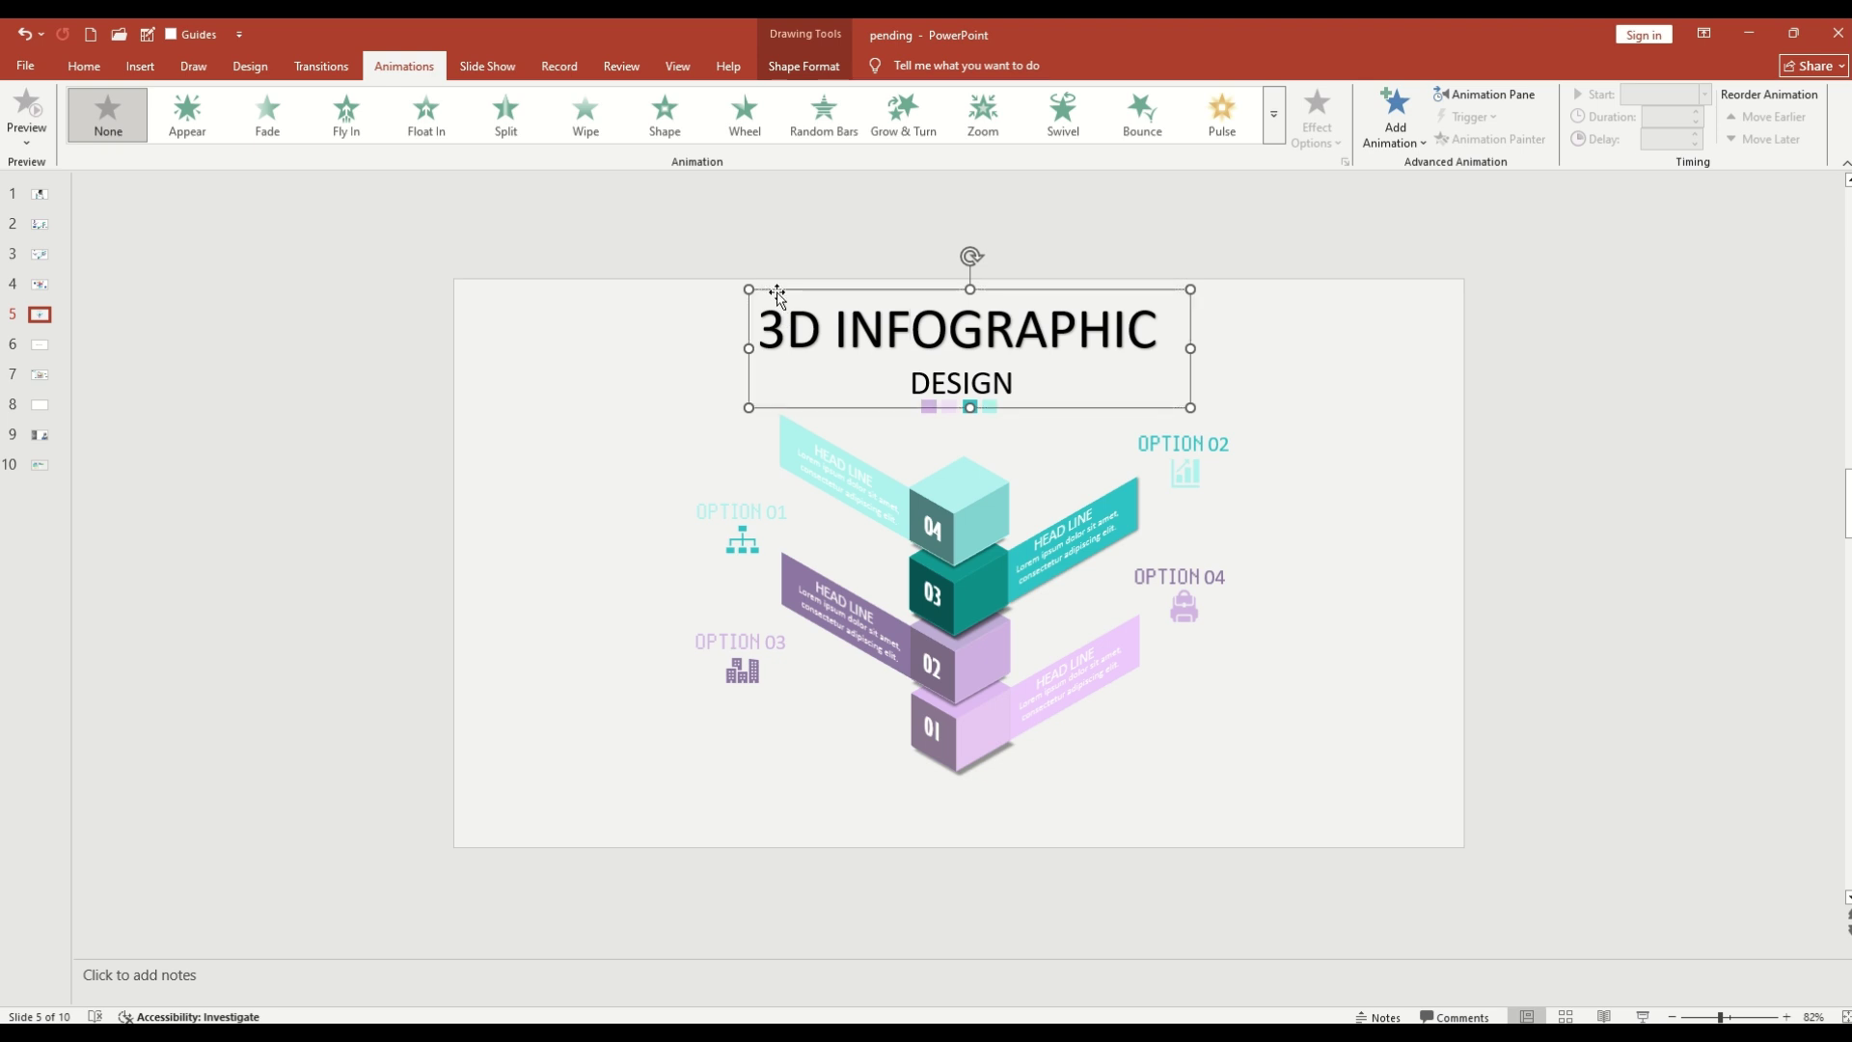
click(414, 113)
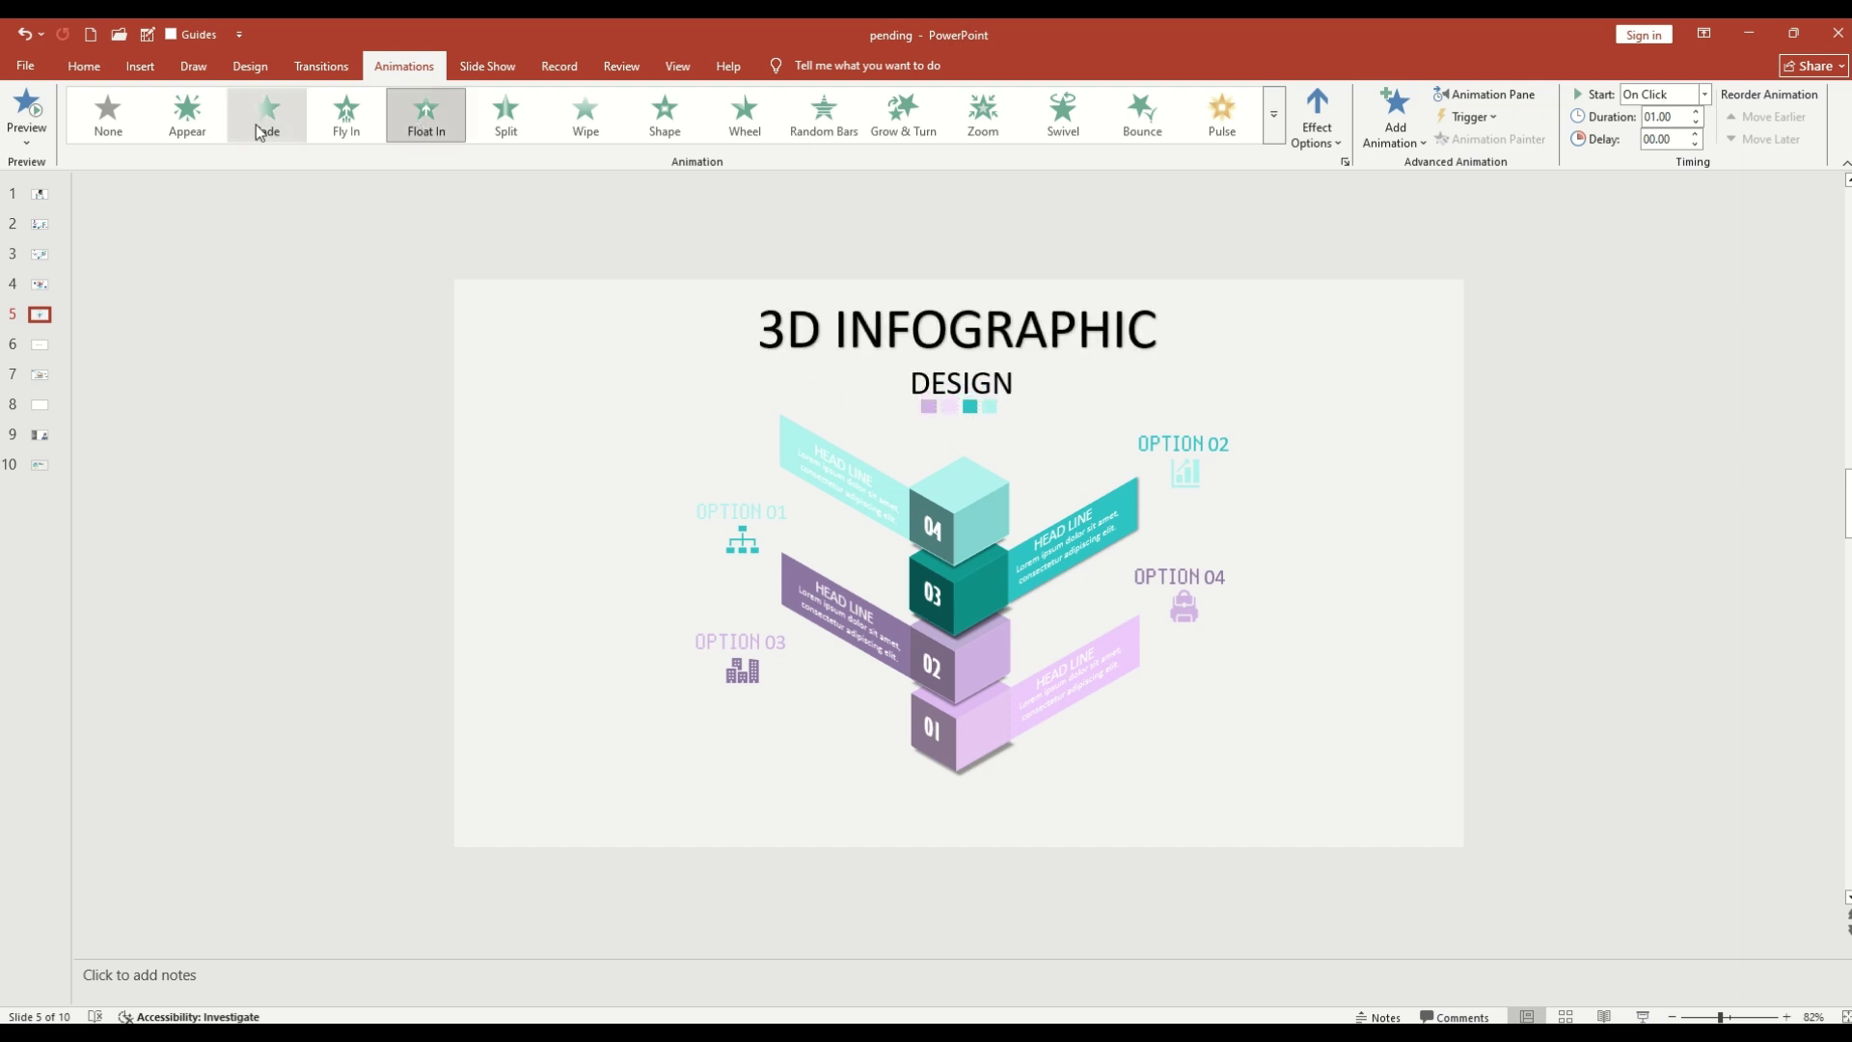
click(257, 122)
click(1704, 94)
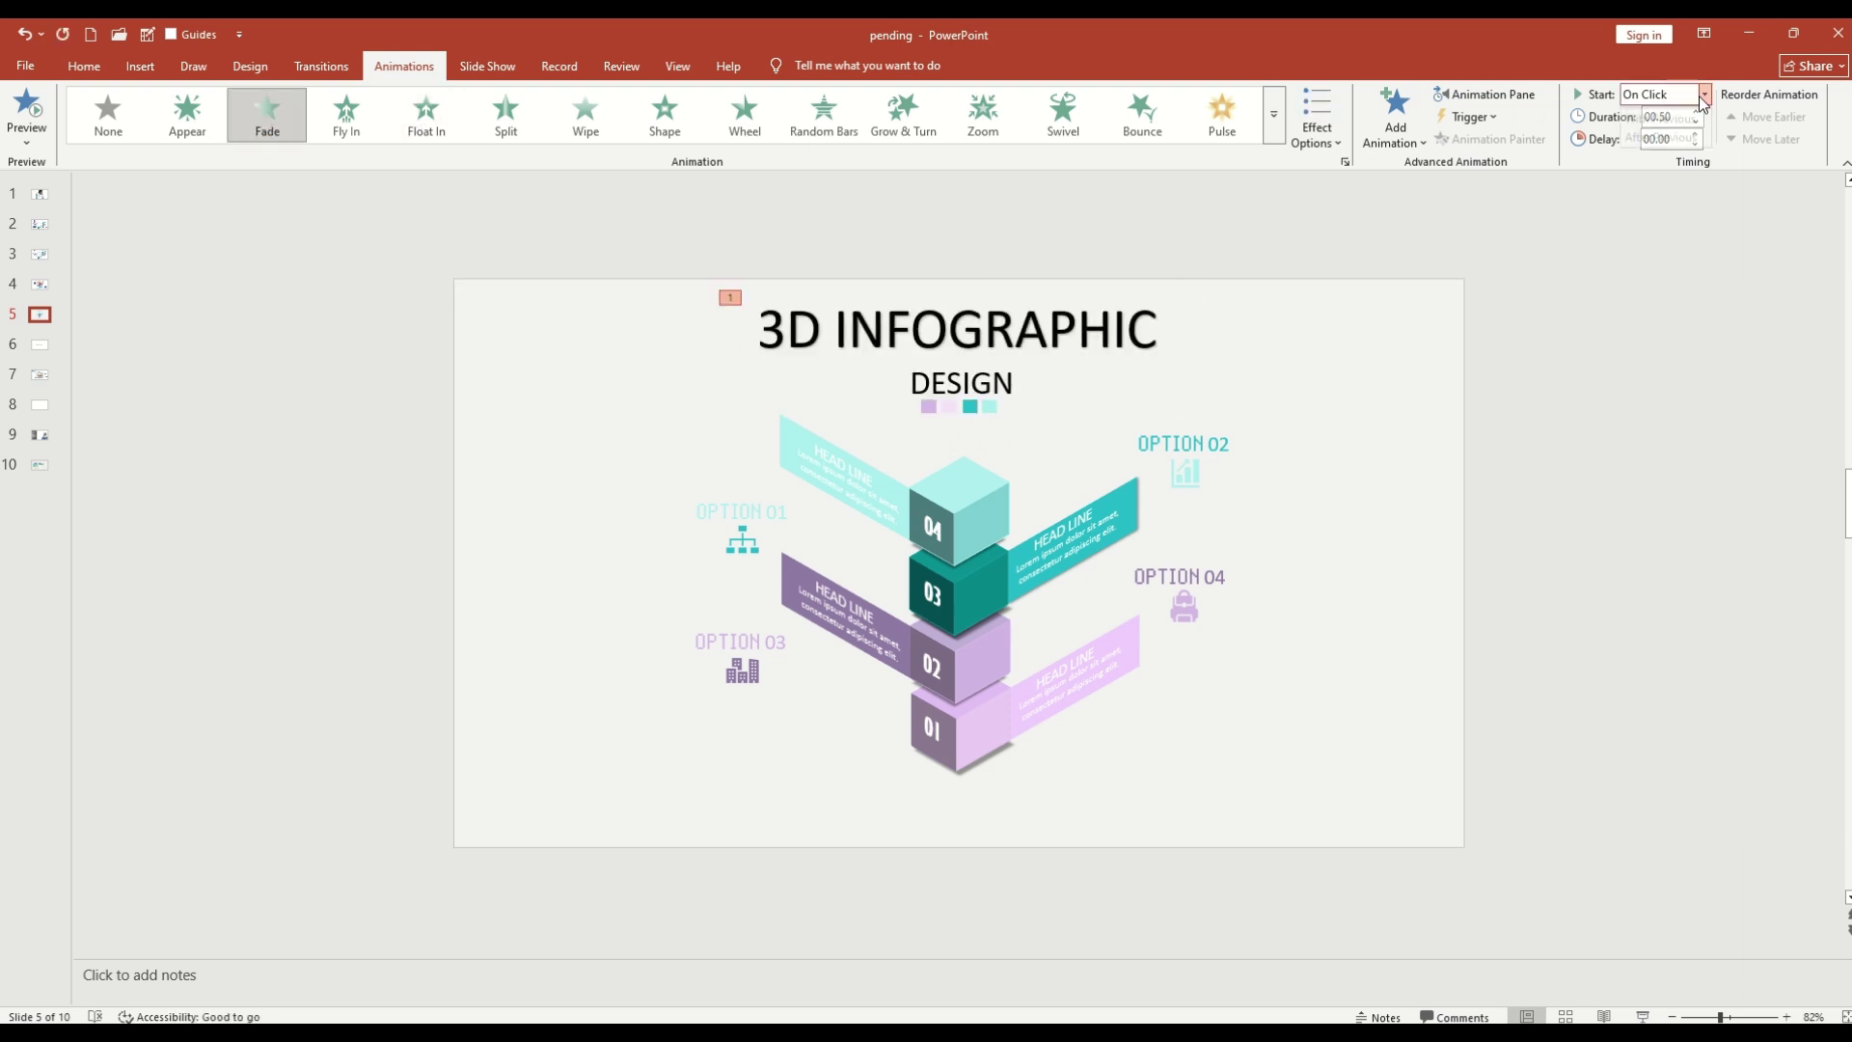
click(1703, 123)
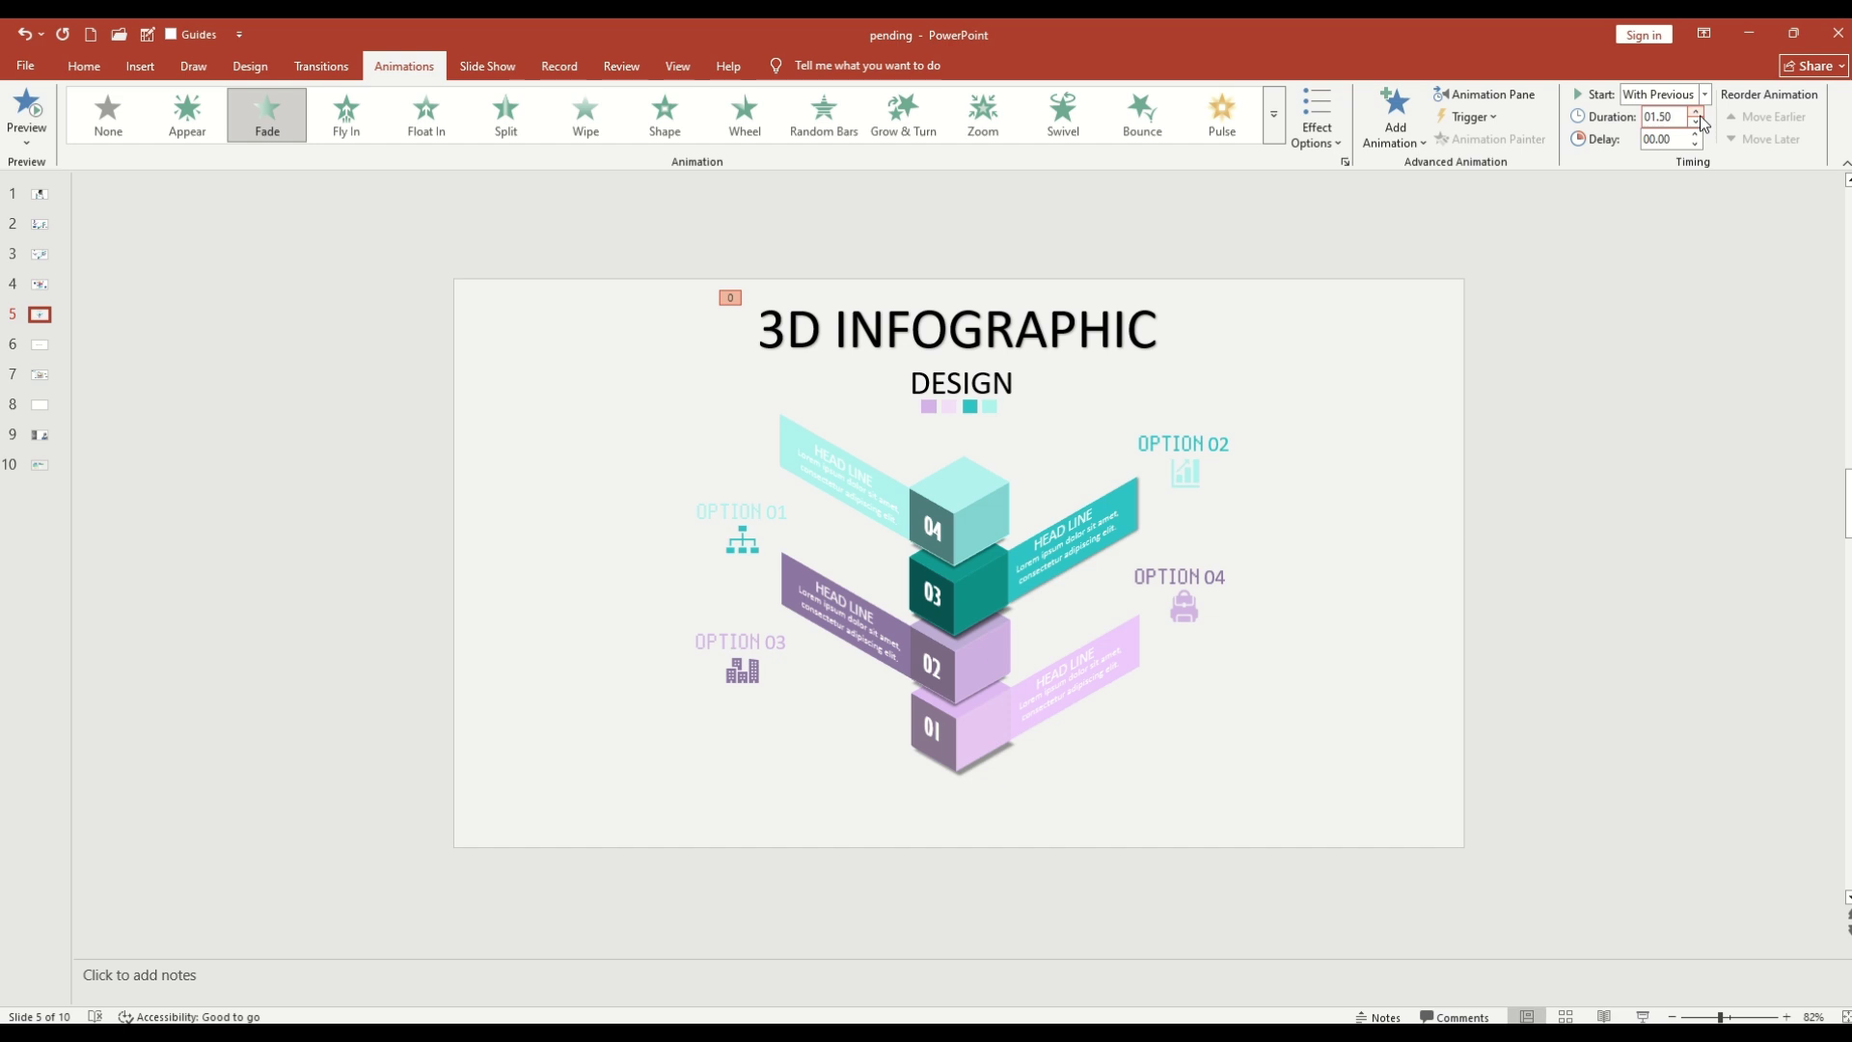
click(972, 383)
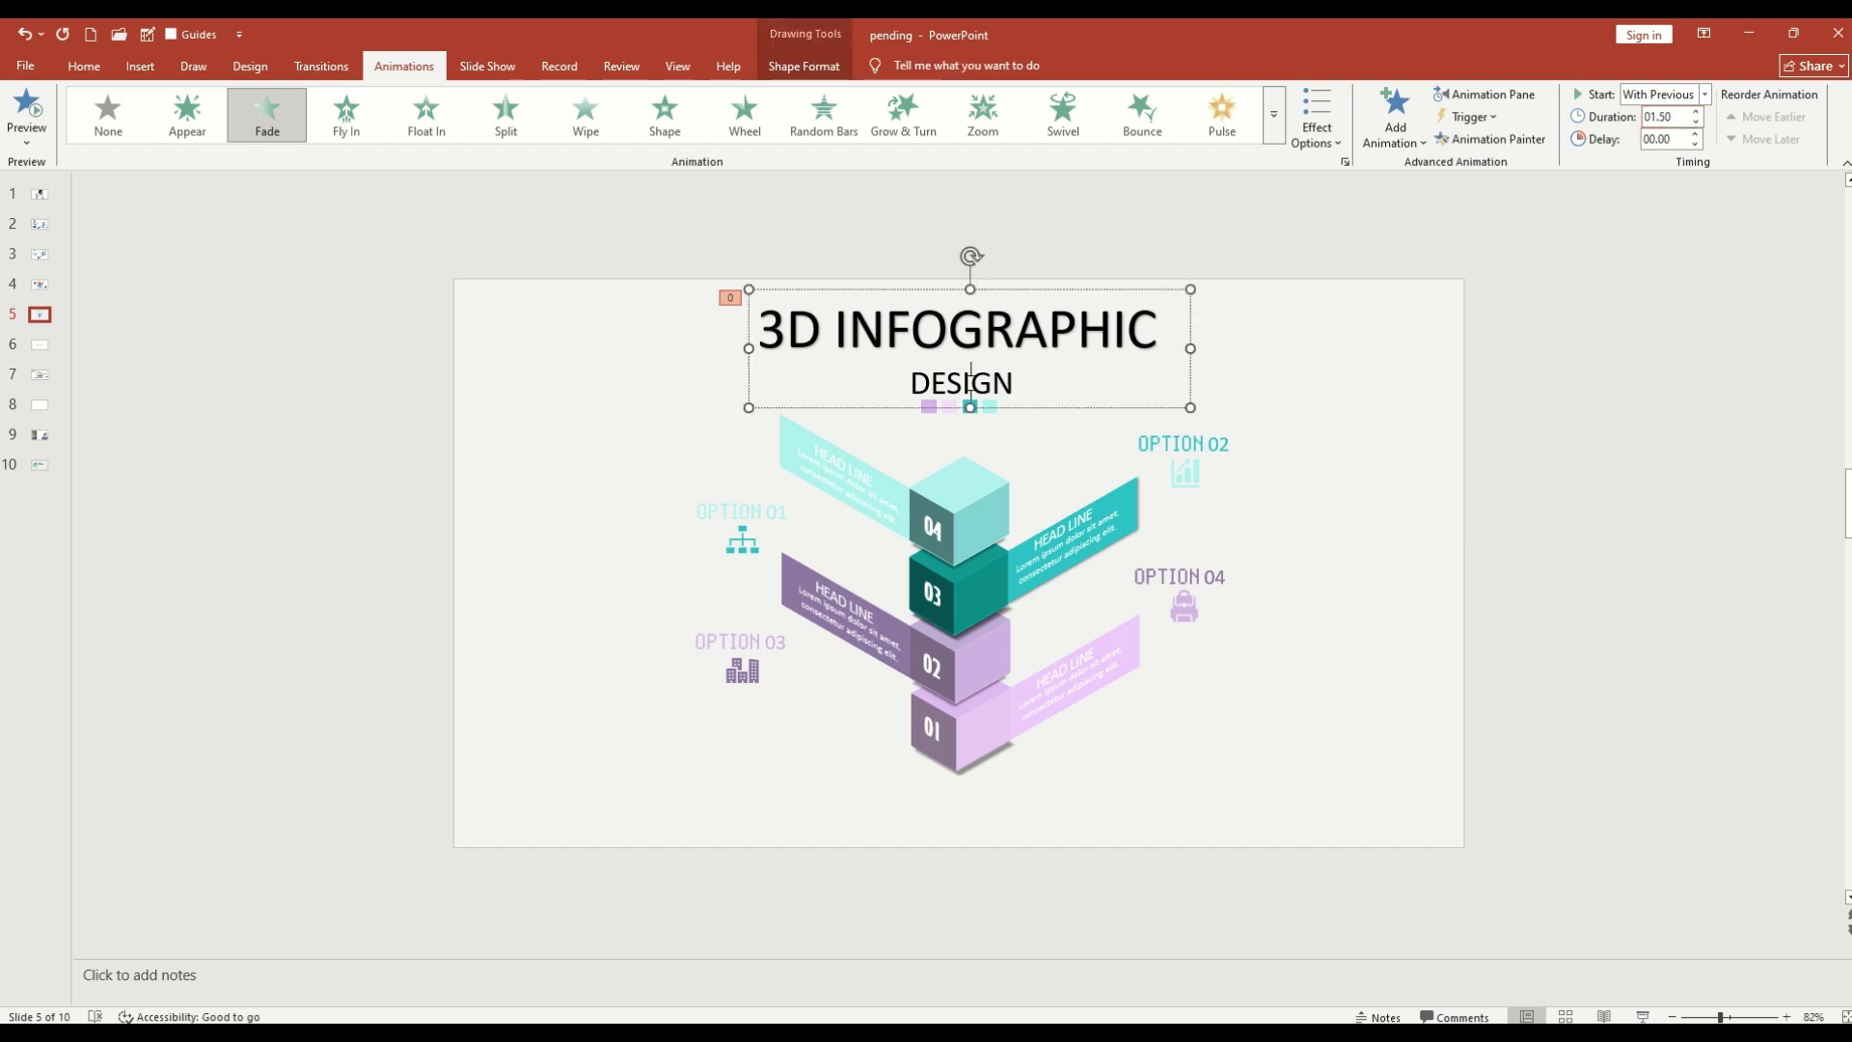
click(1025, 421)
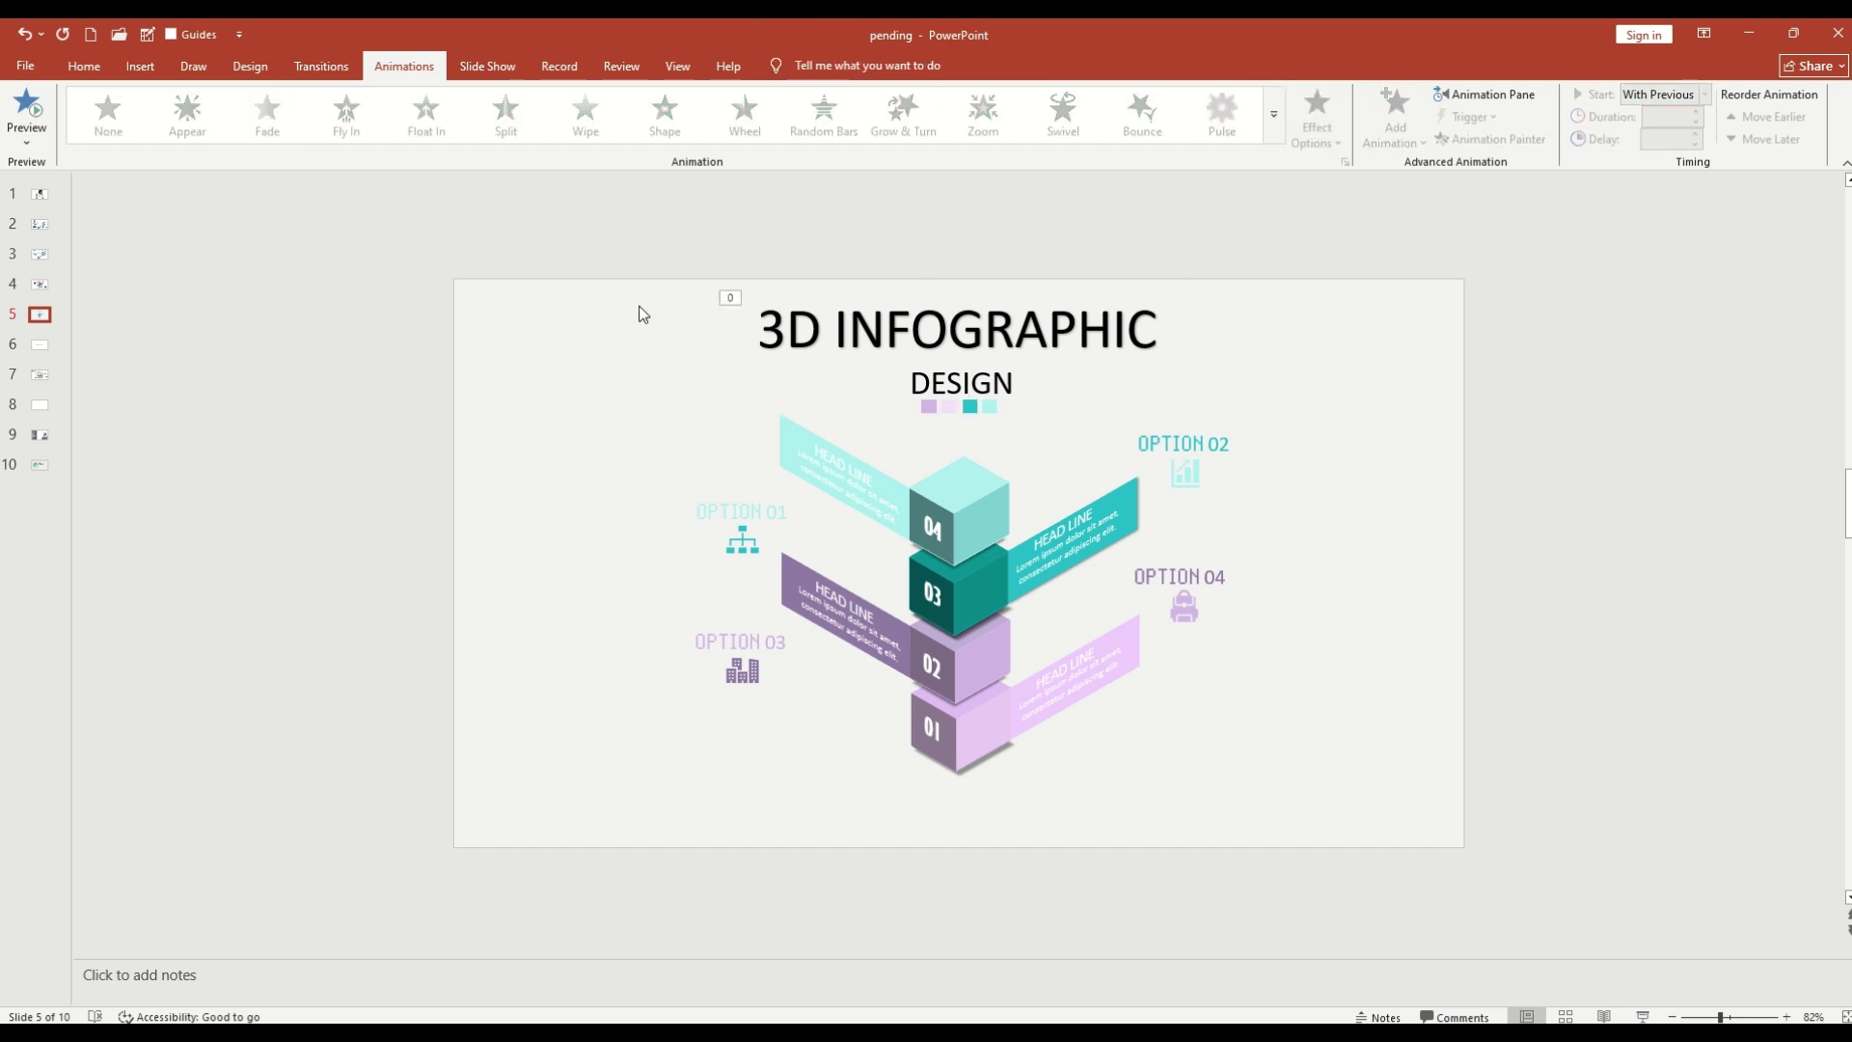
Step: Give the four small squares under DESIGN a Zoom entrance
click(931, 406)
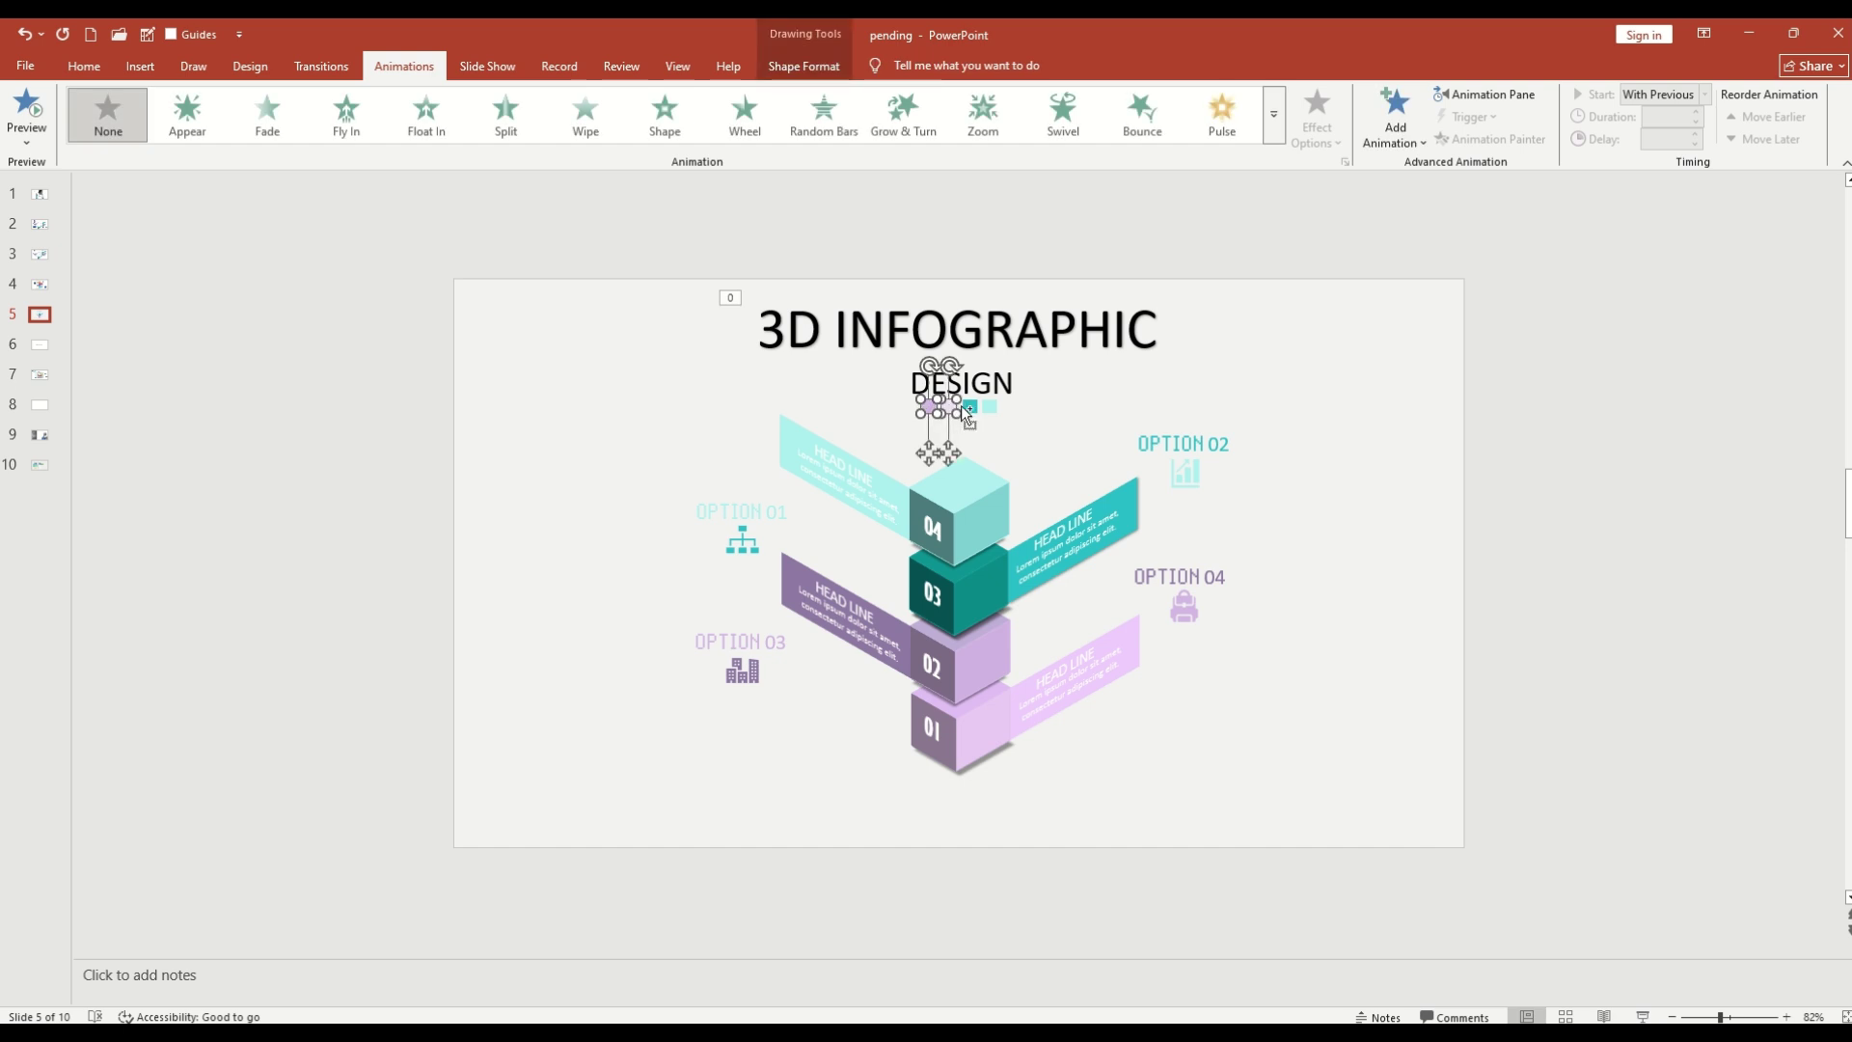
click(983, 114)
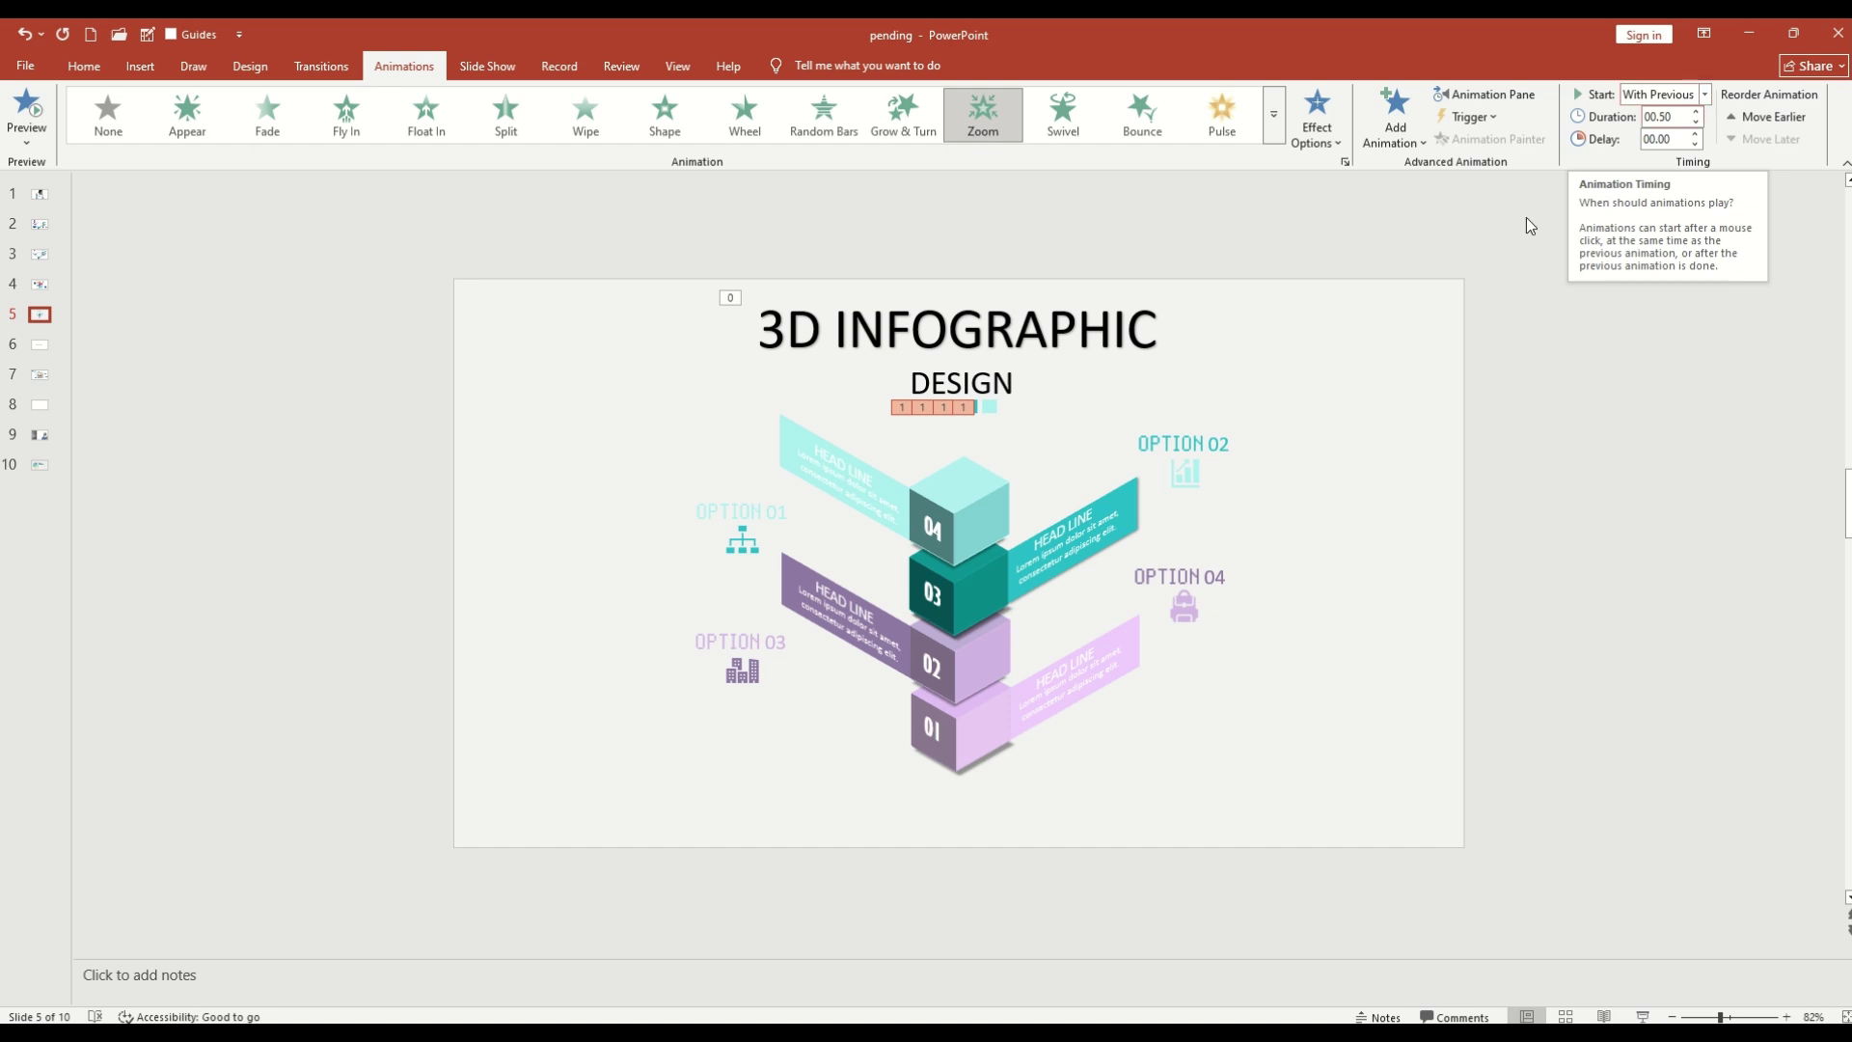
click(992, 490)
click(961, 772)
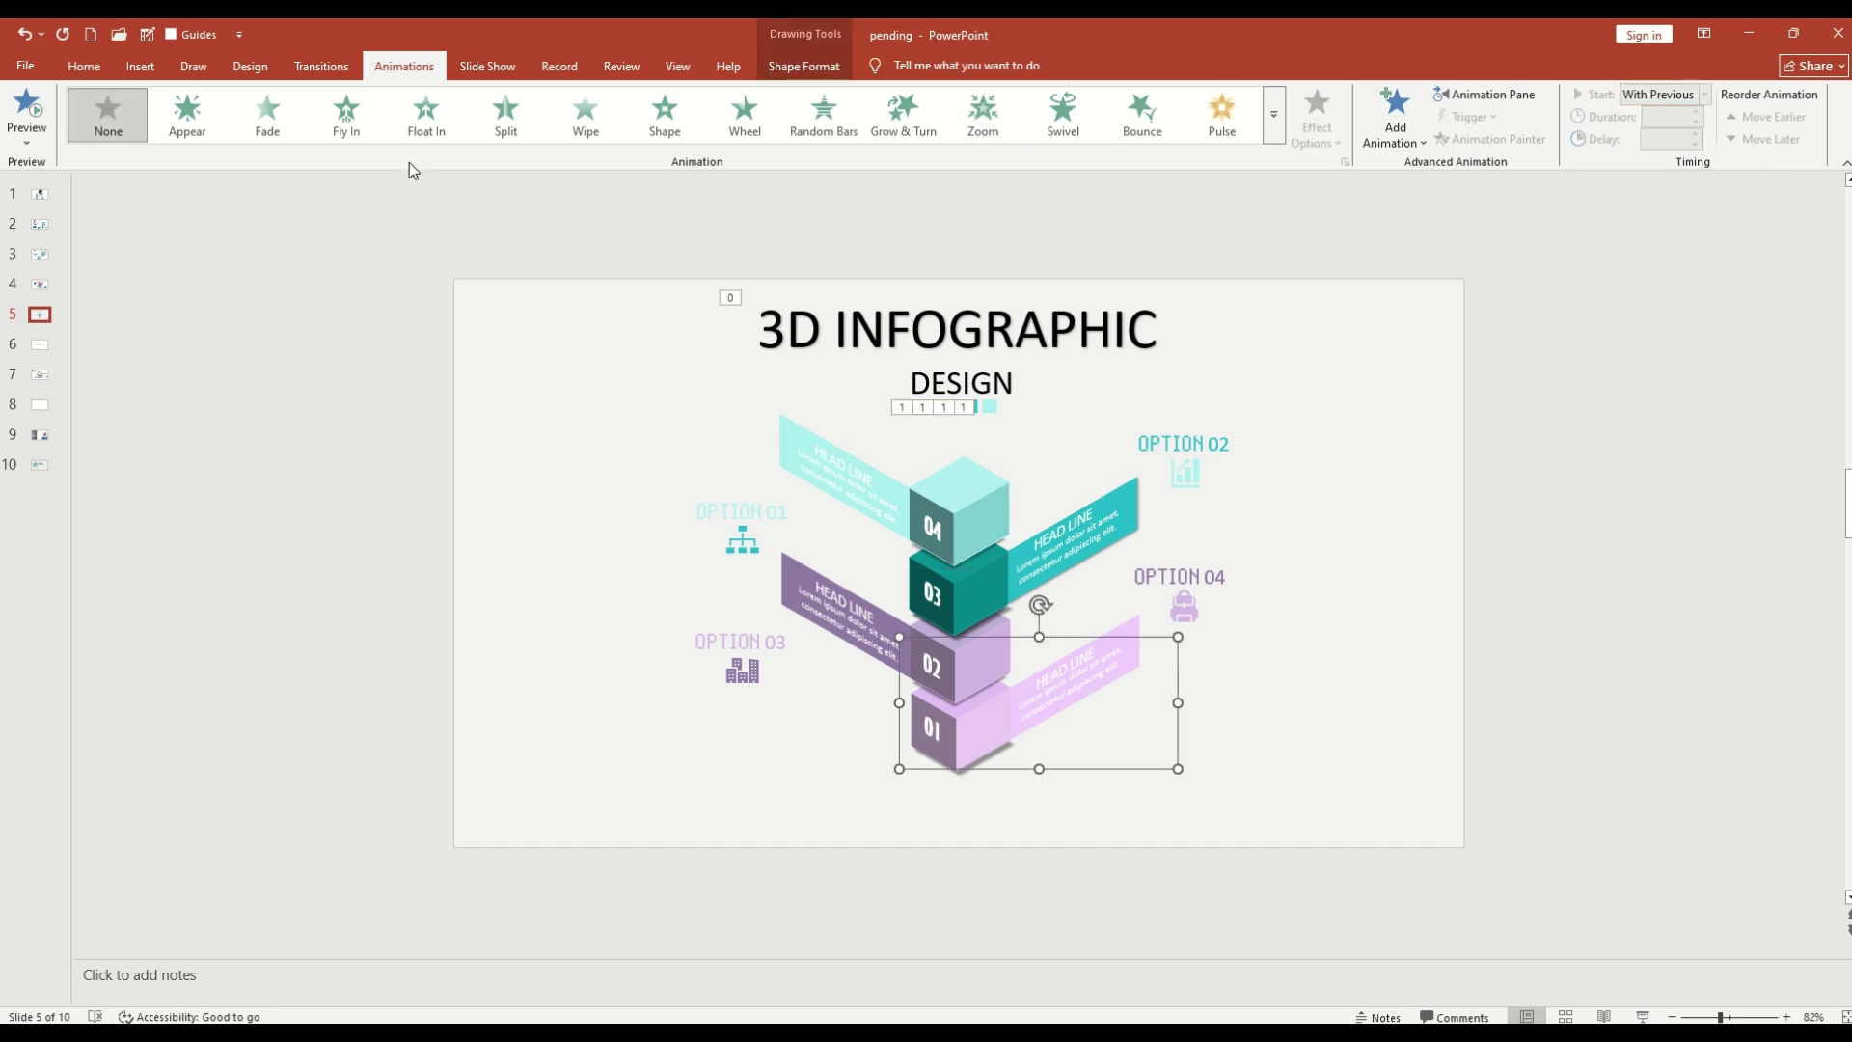
Step: Give the 01 band a Wipe entrance from the right
click(353, 131)
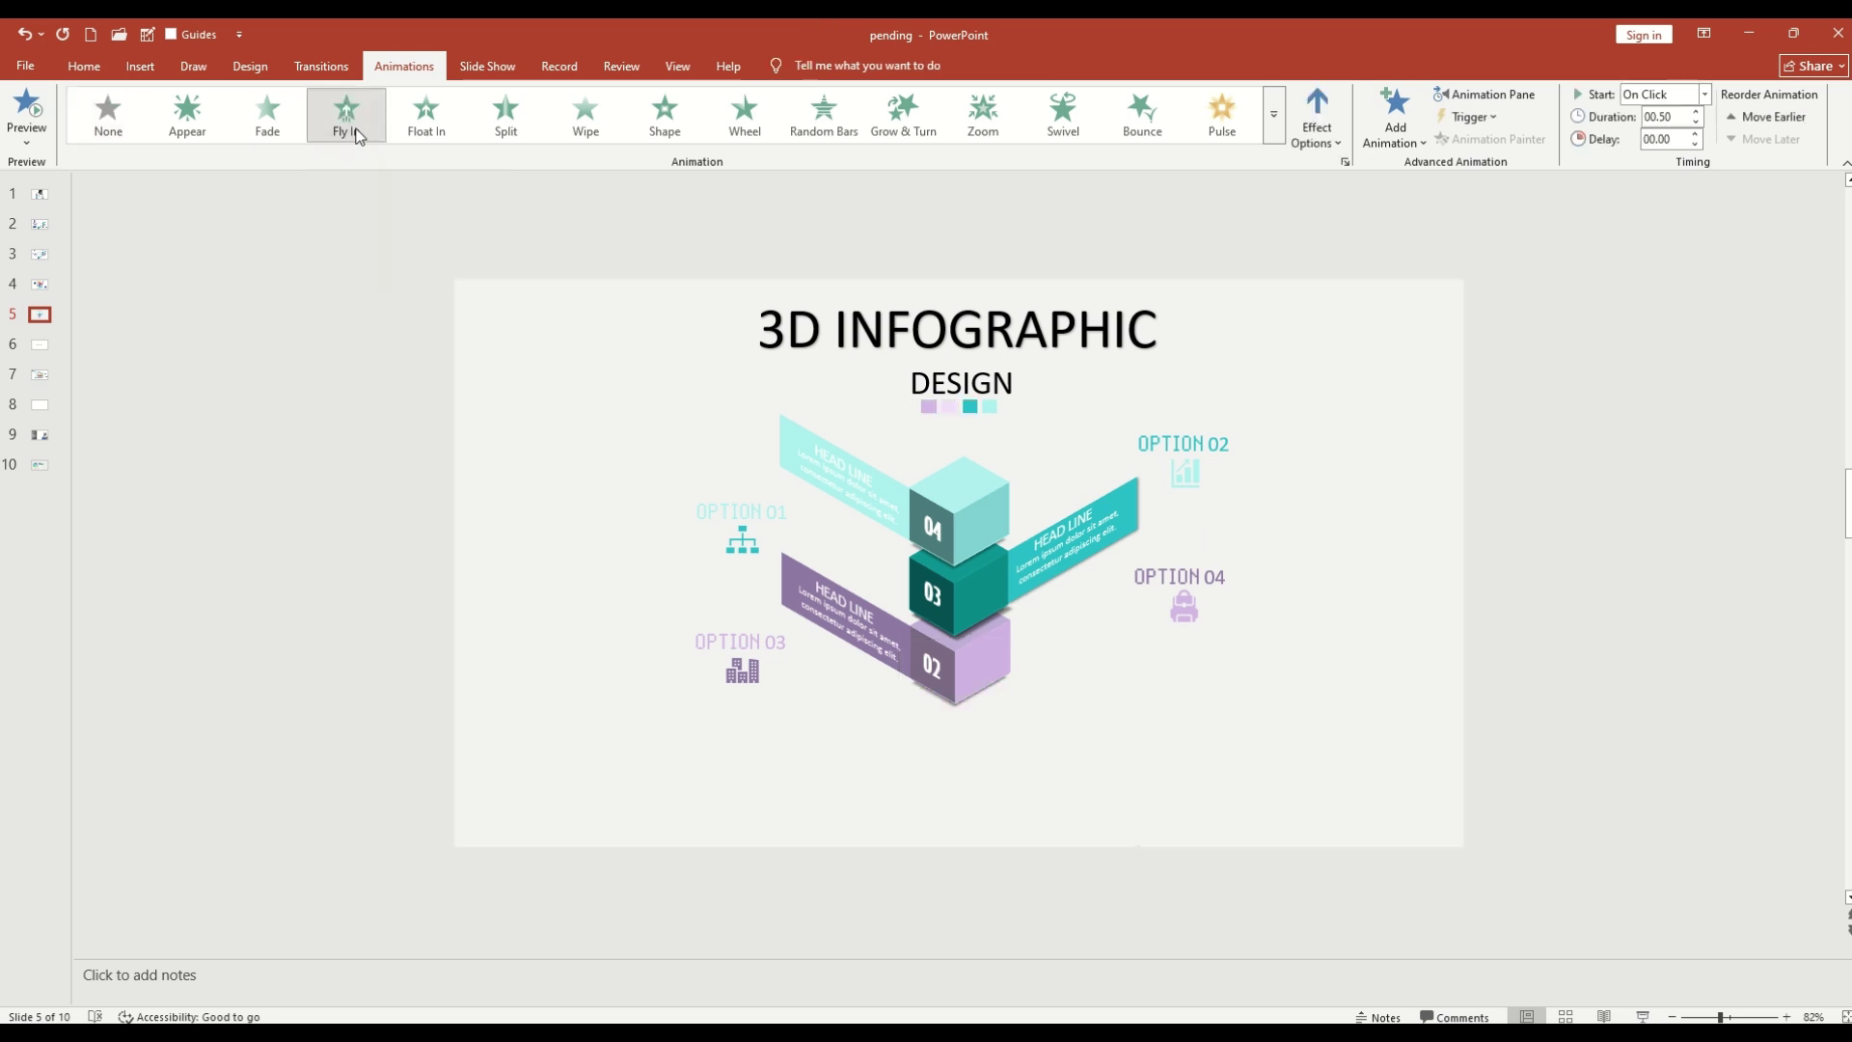
click(579, 132)
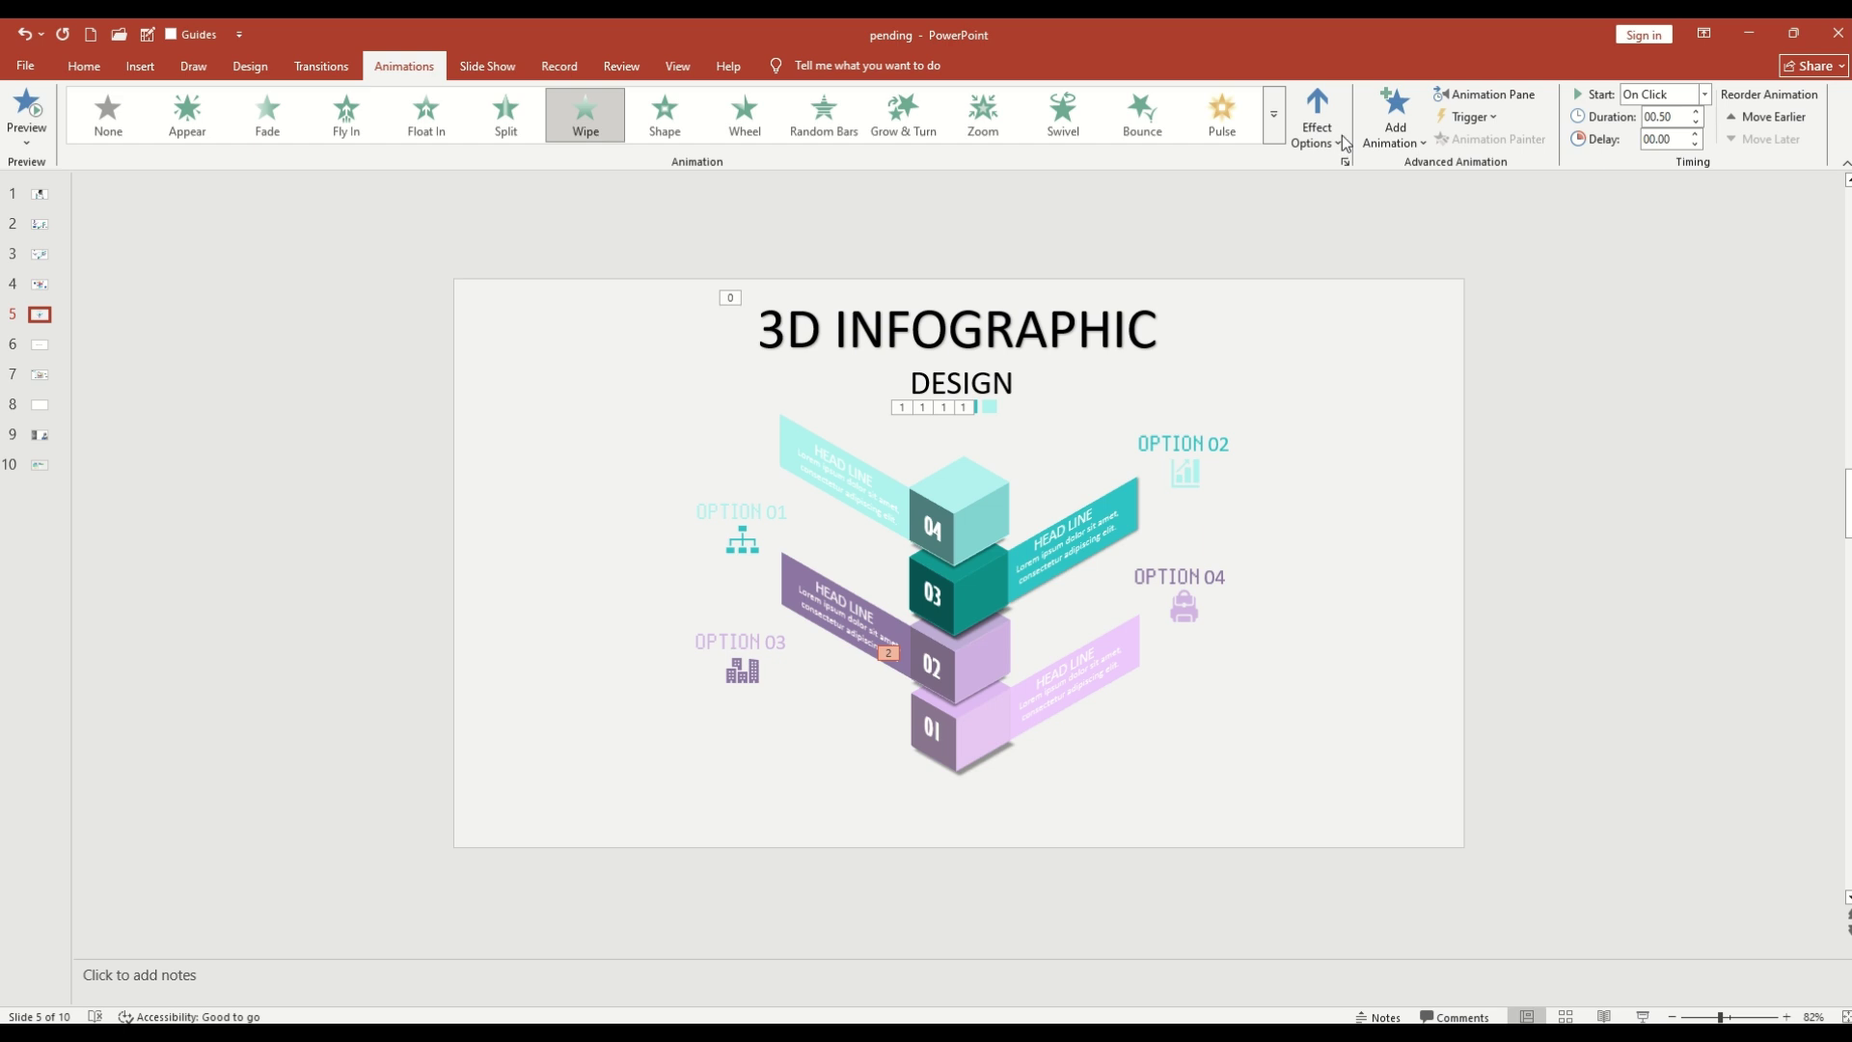
click(1317, 120)
click(1342, 301)
Step: Give the purple 02 band a Wipe from the left, starting With Previous
click(965, 649)
click(570, 136)
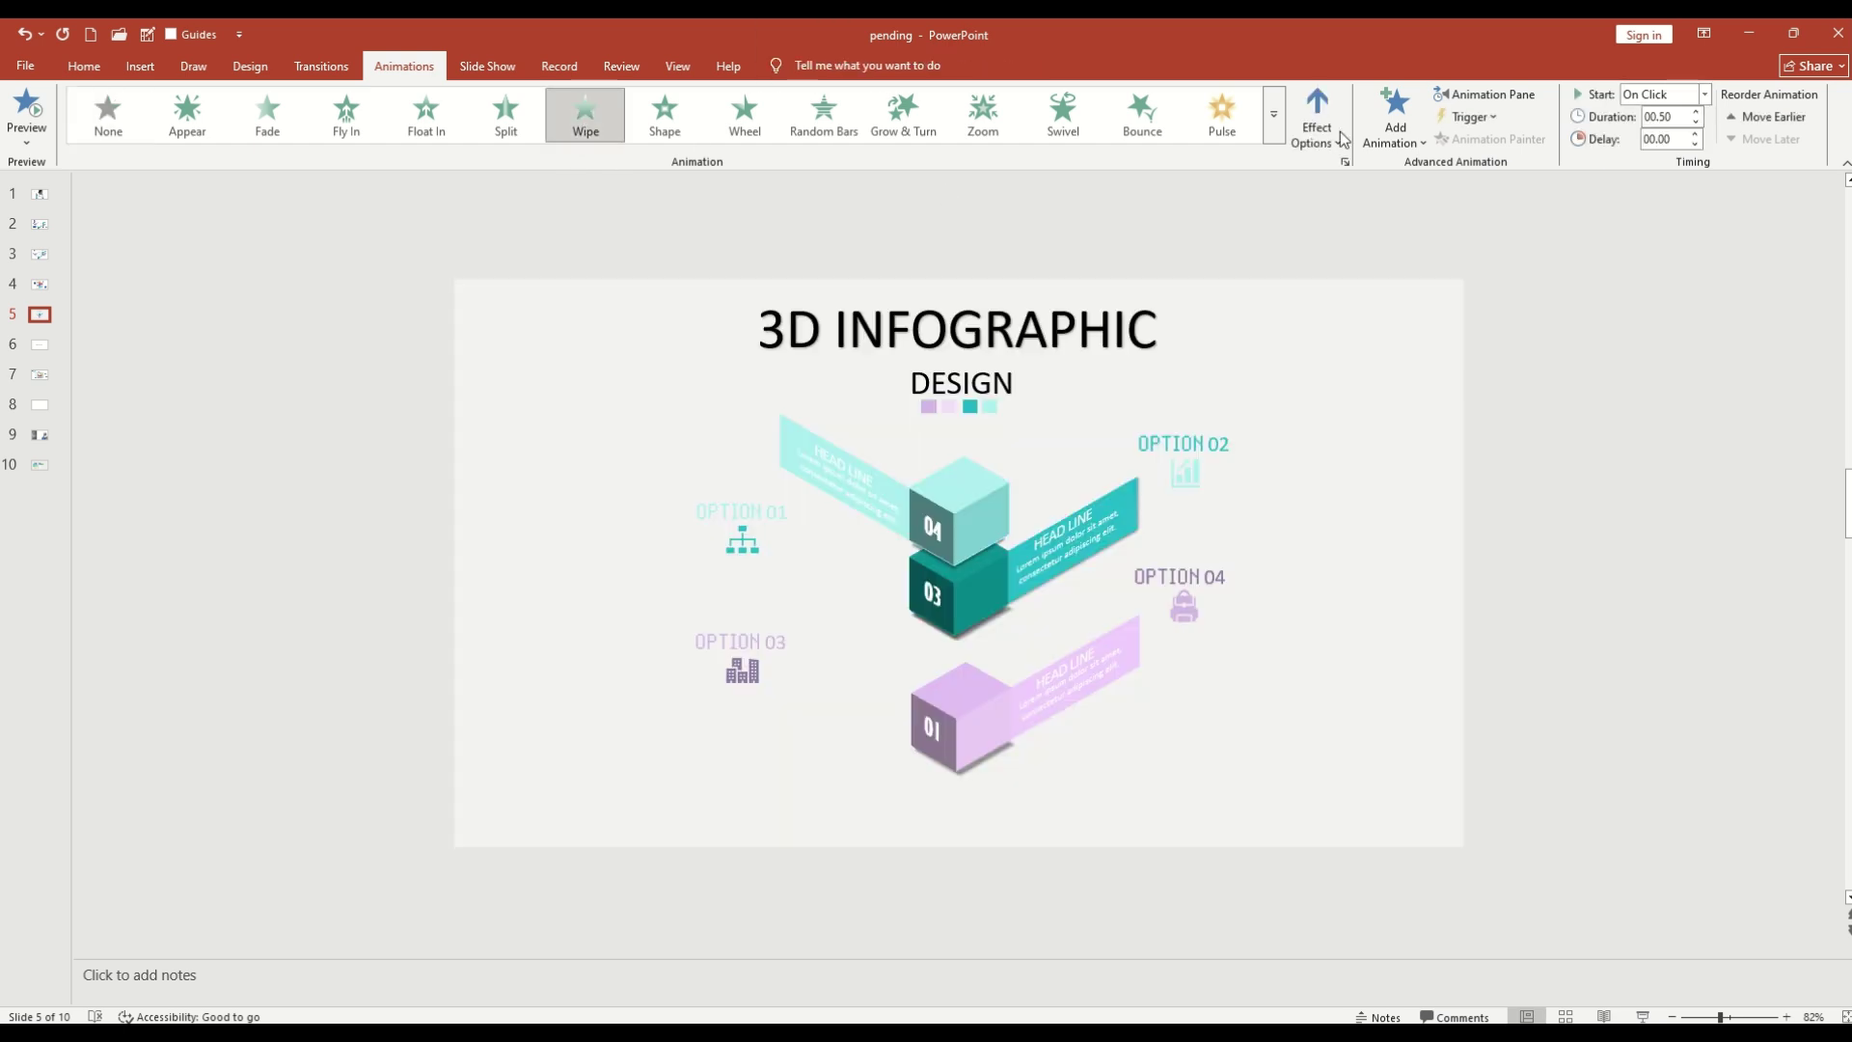
click(1317, 120)
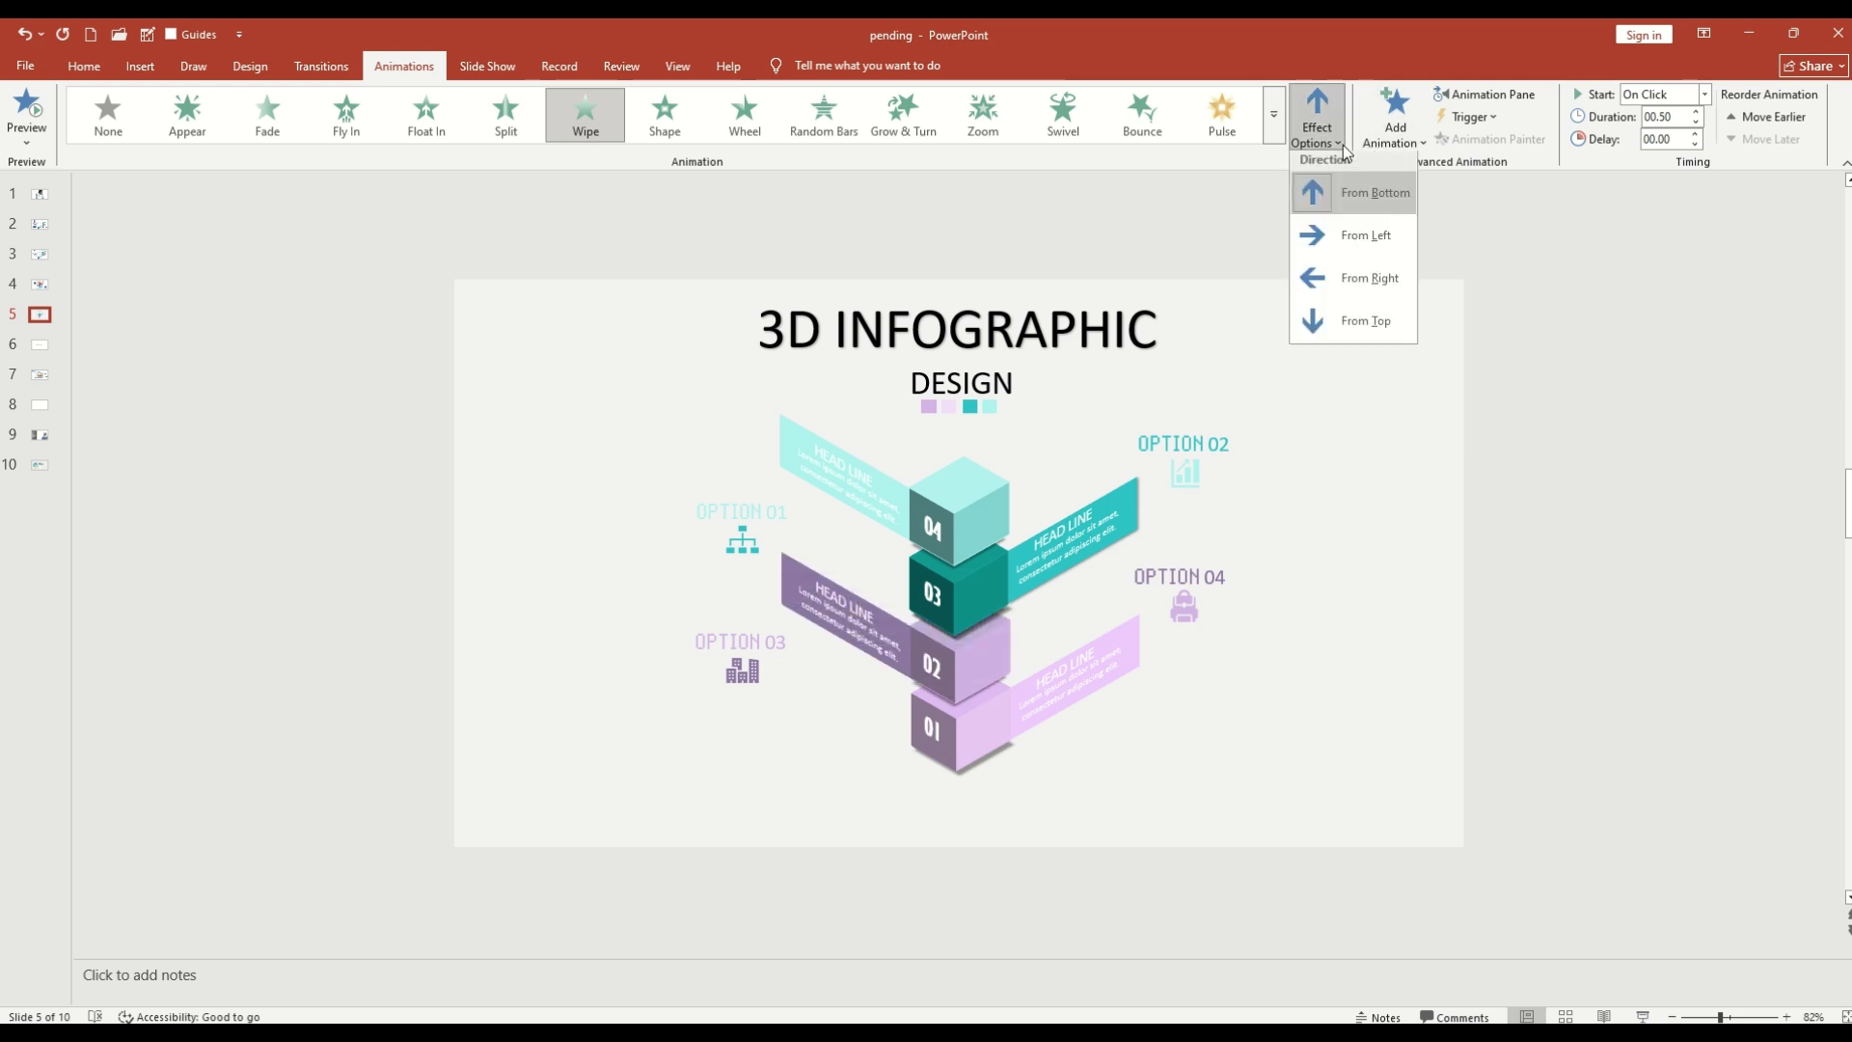
click(1348, 234)
click(1705, 93)
click(1660, 135)
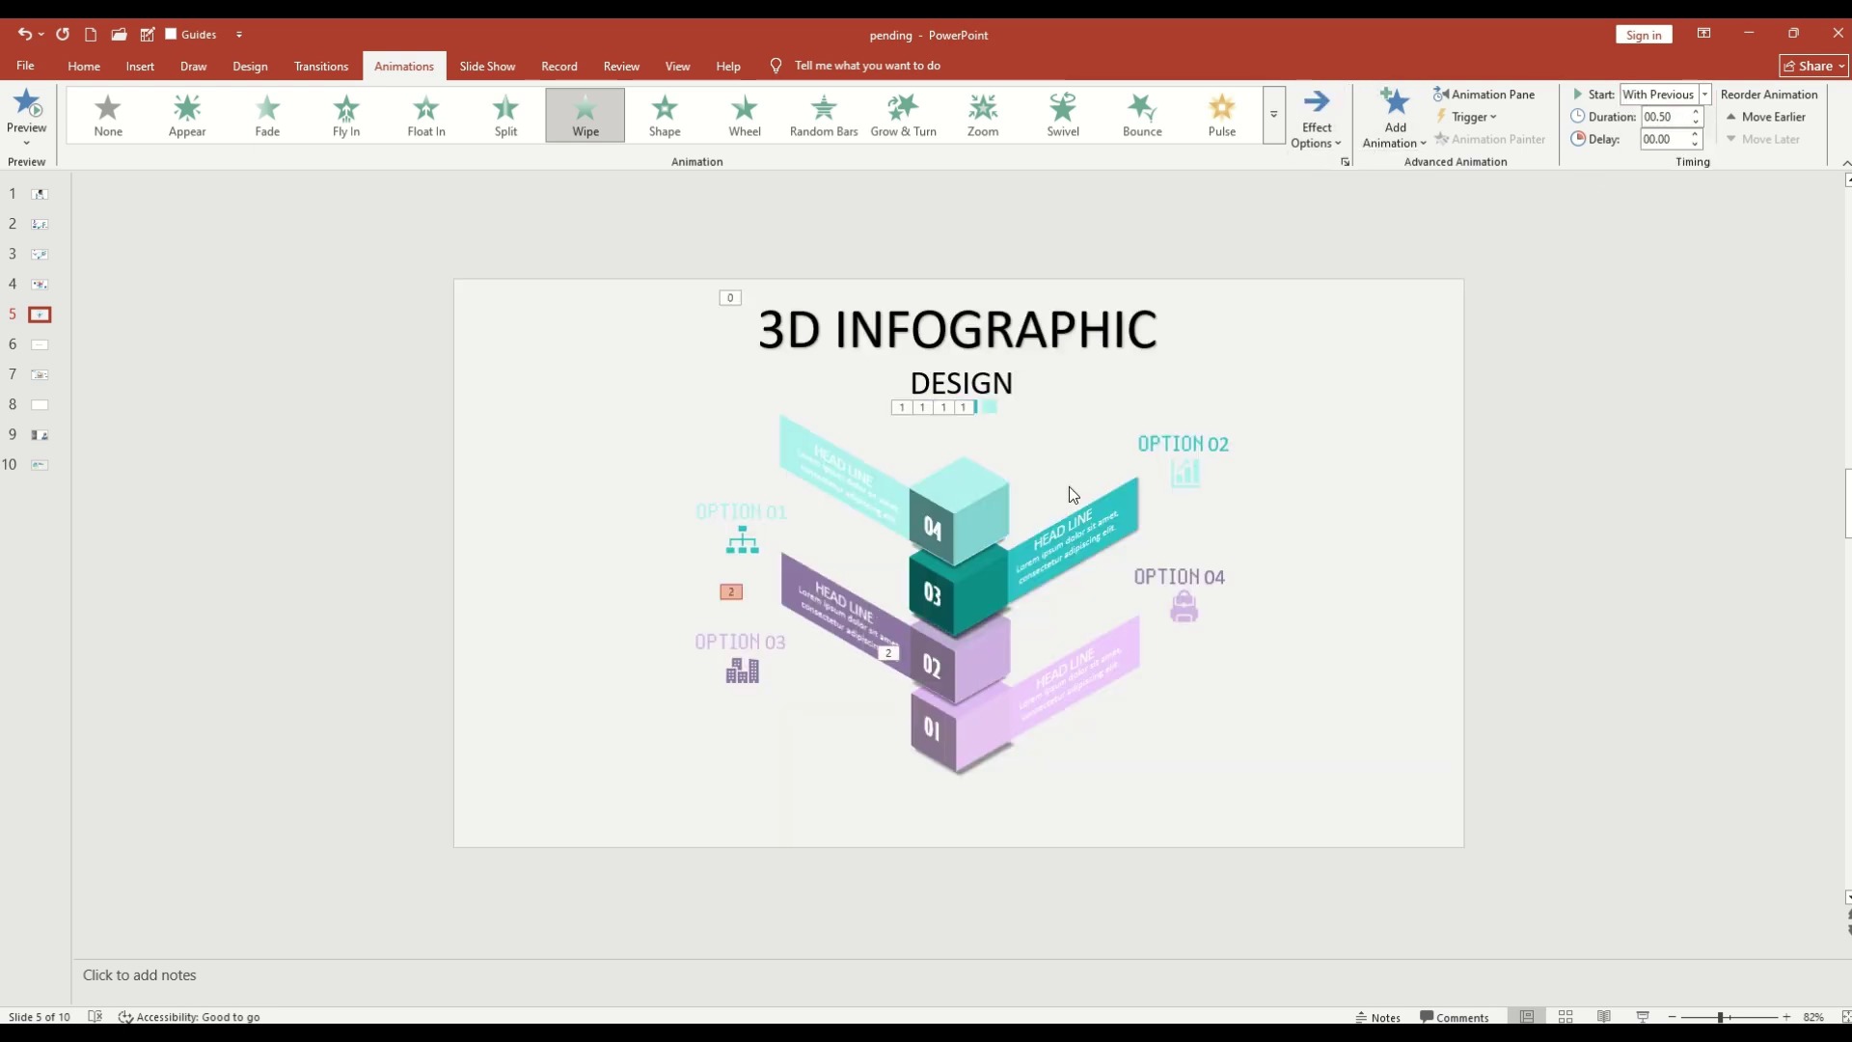
Step: Give the teal 03 band a Wipe from the right, starting With Previous
click(1071, 506)
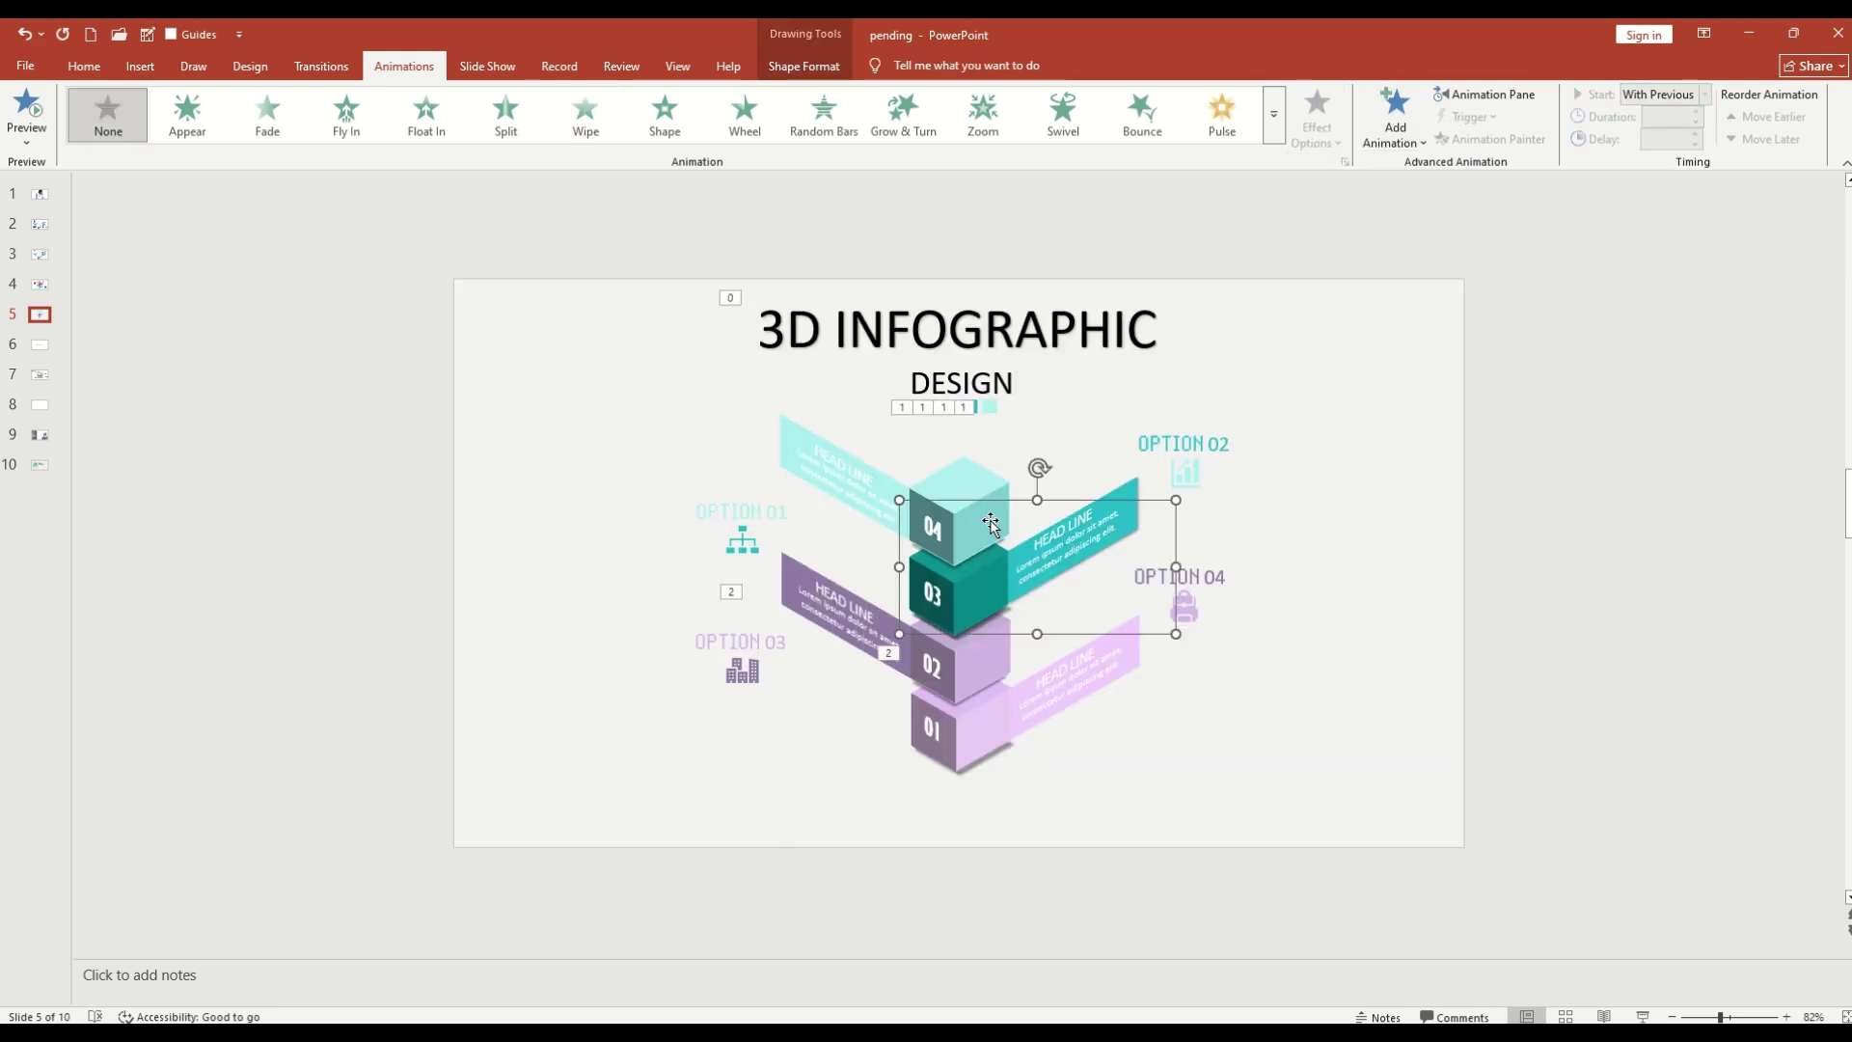
click(588, 124)
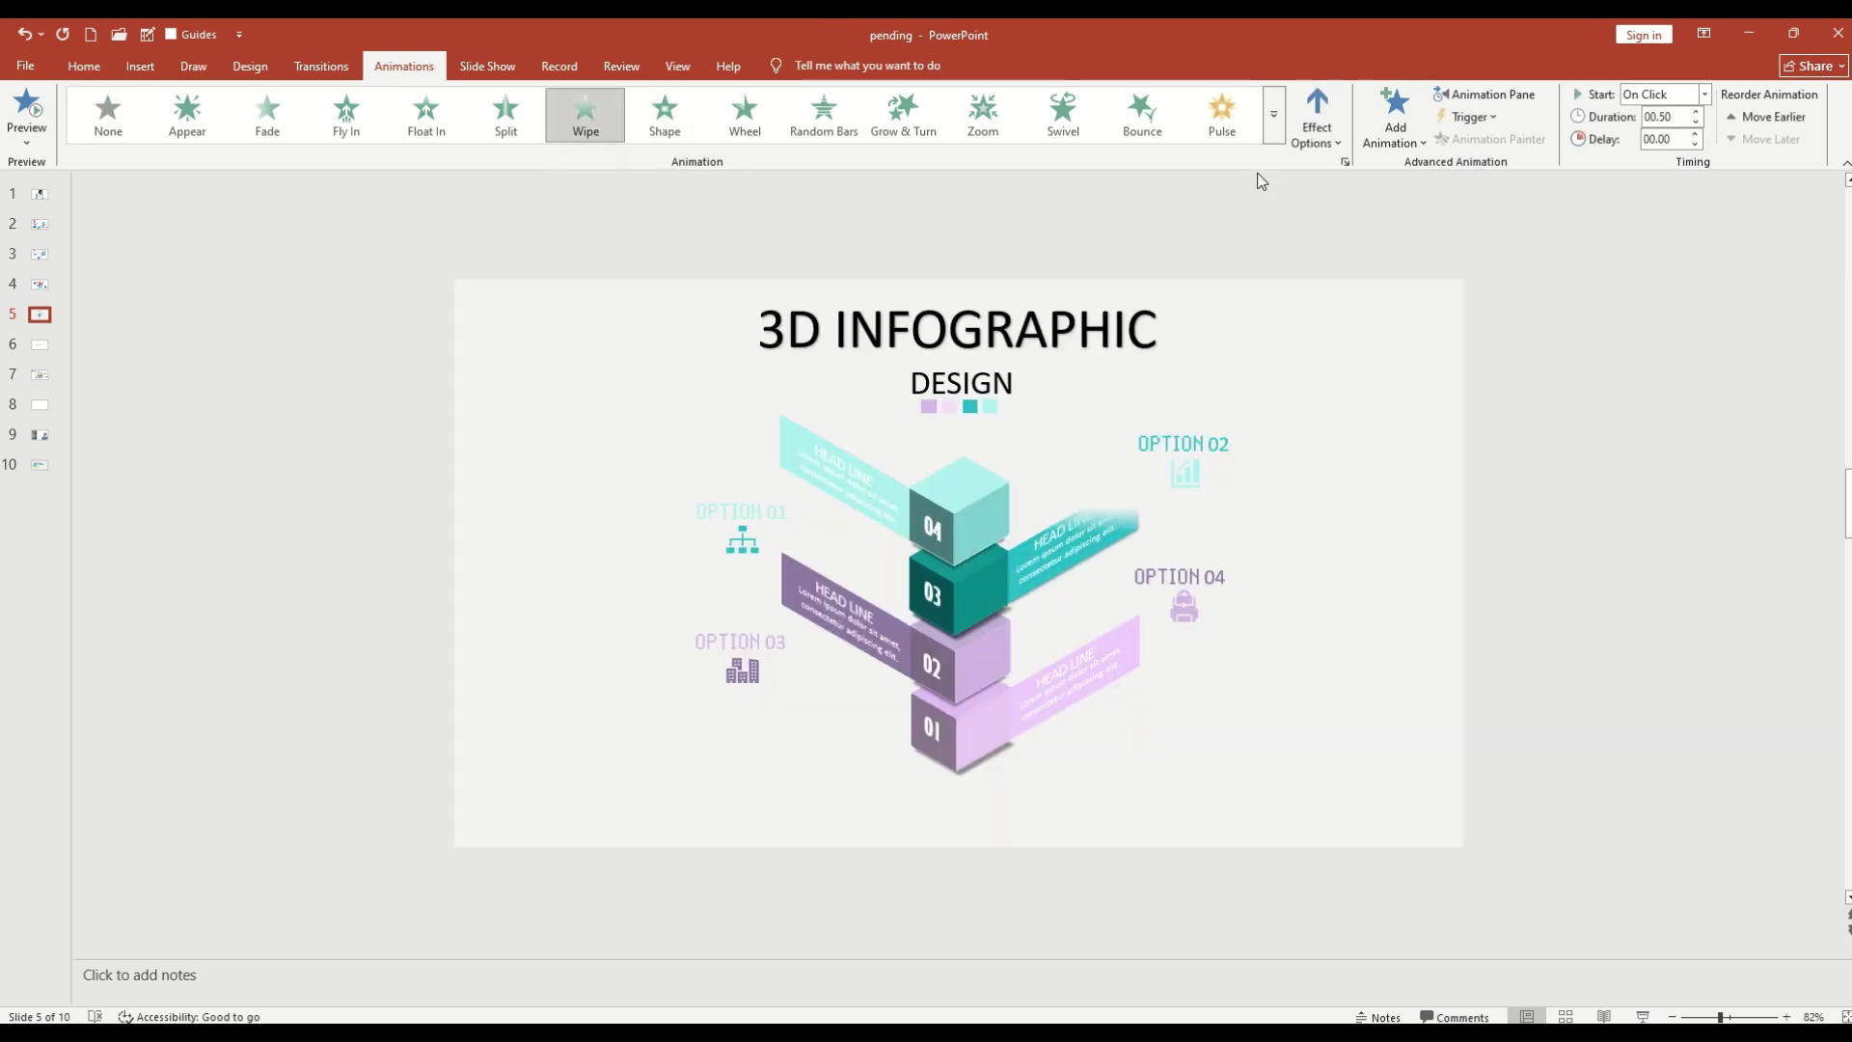
click(1273, 116)
click(1341, 141)
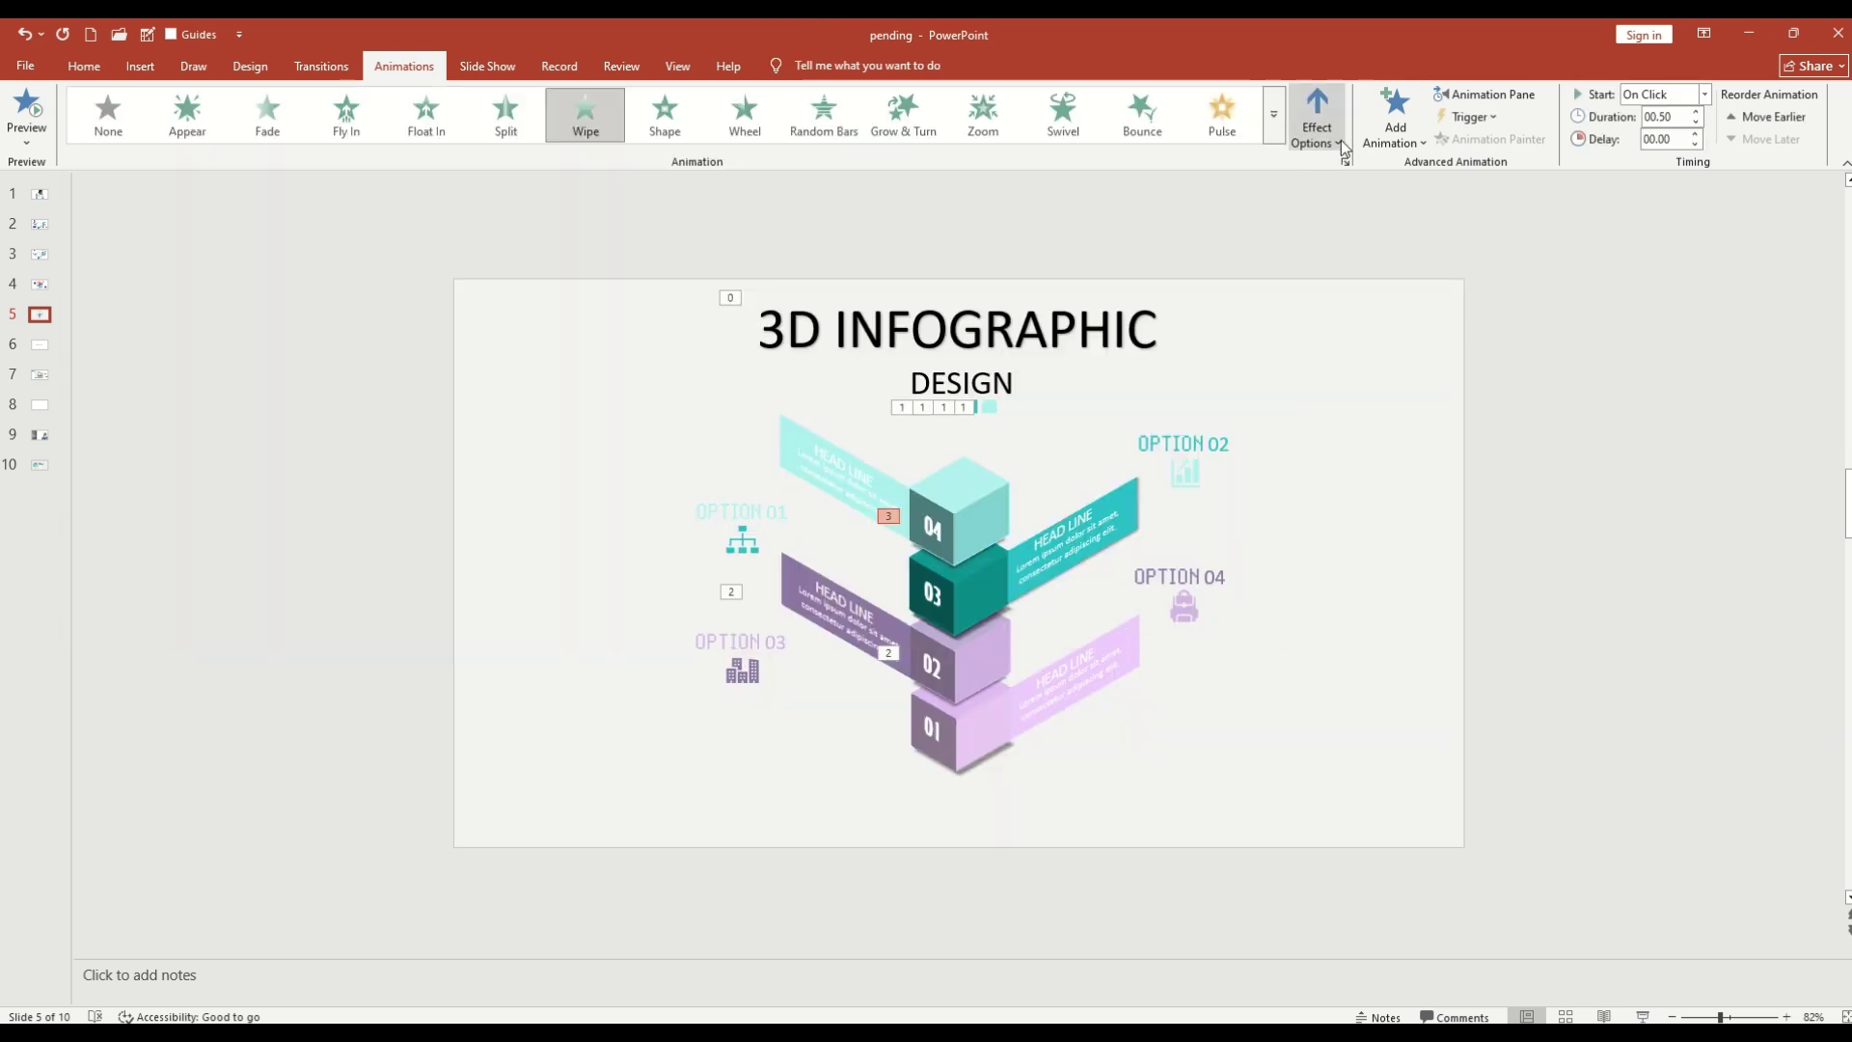
click(1368, 284)
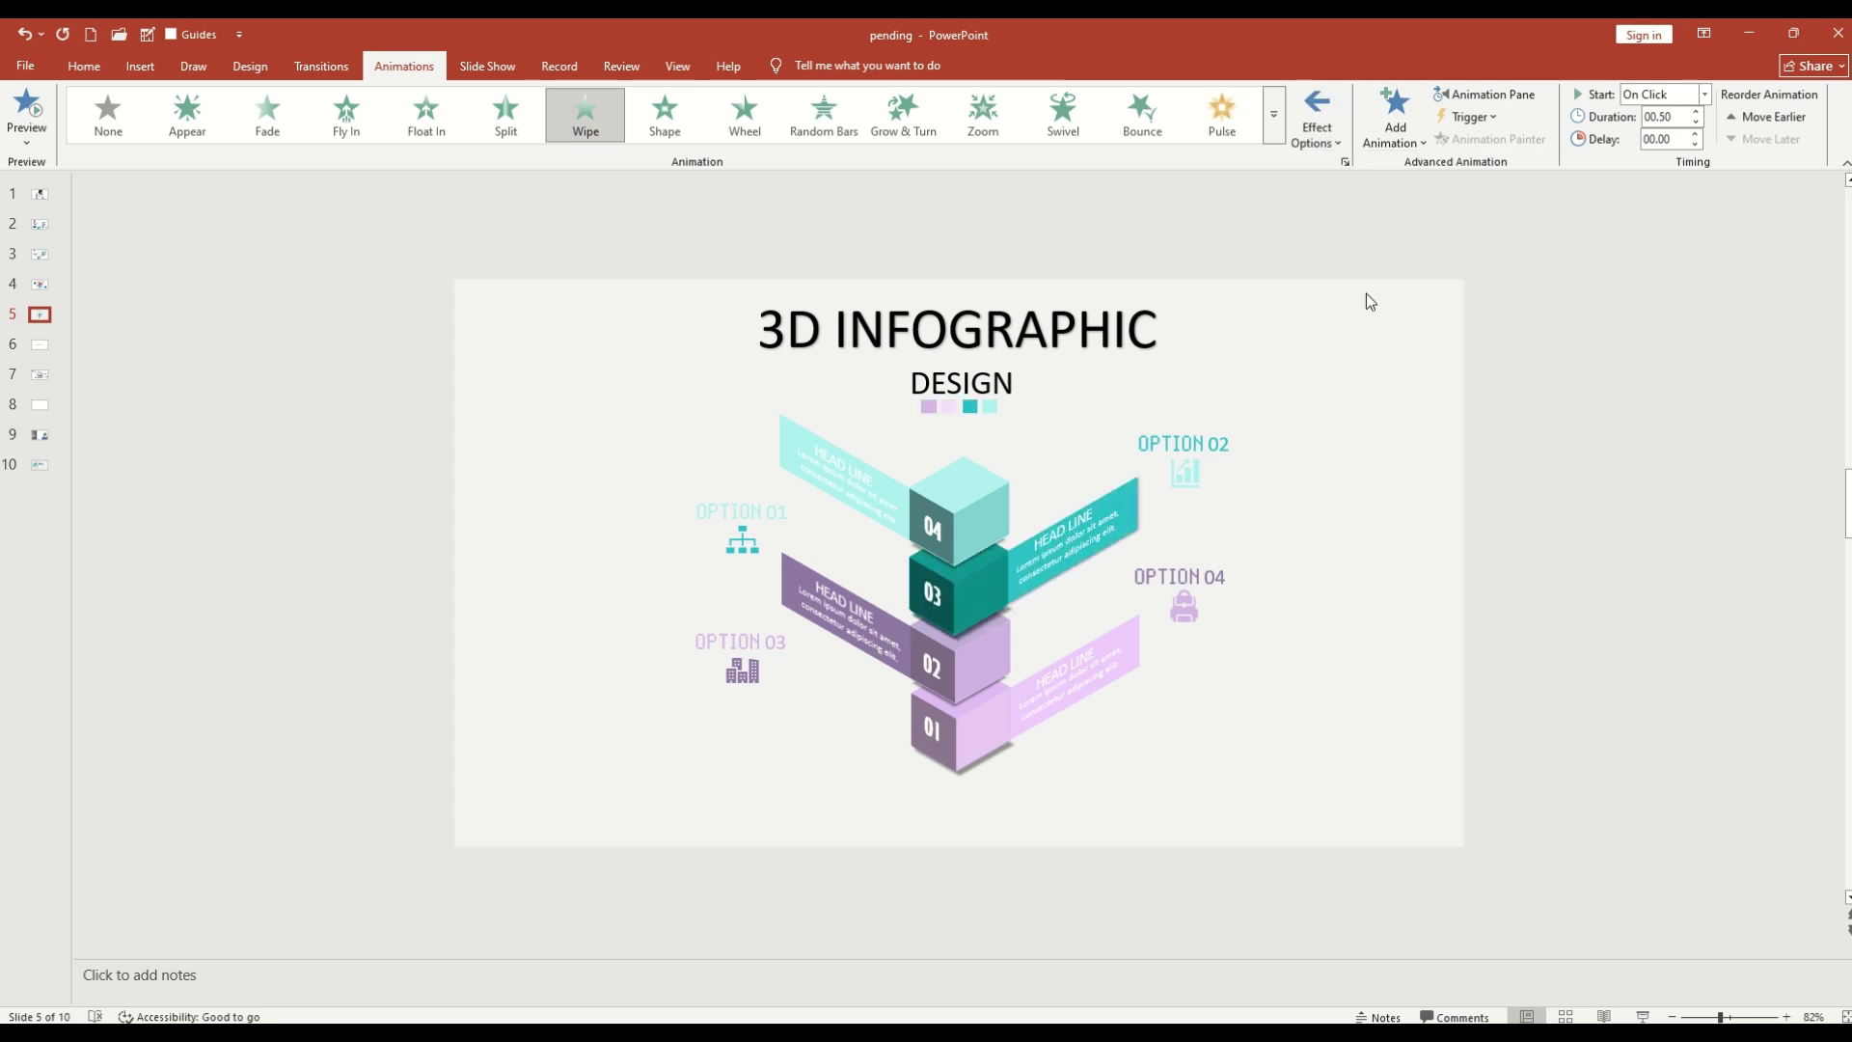
click(1705, 94)
click(1659, 125)
Step: Give the 04 cube band a Wipe entrance from the left
click(984, 473)
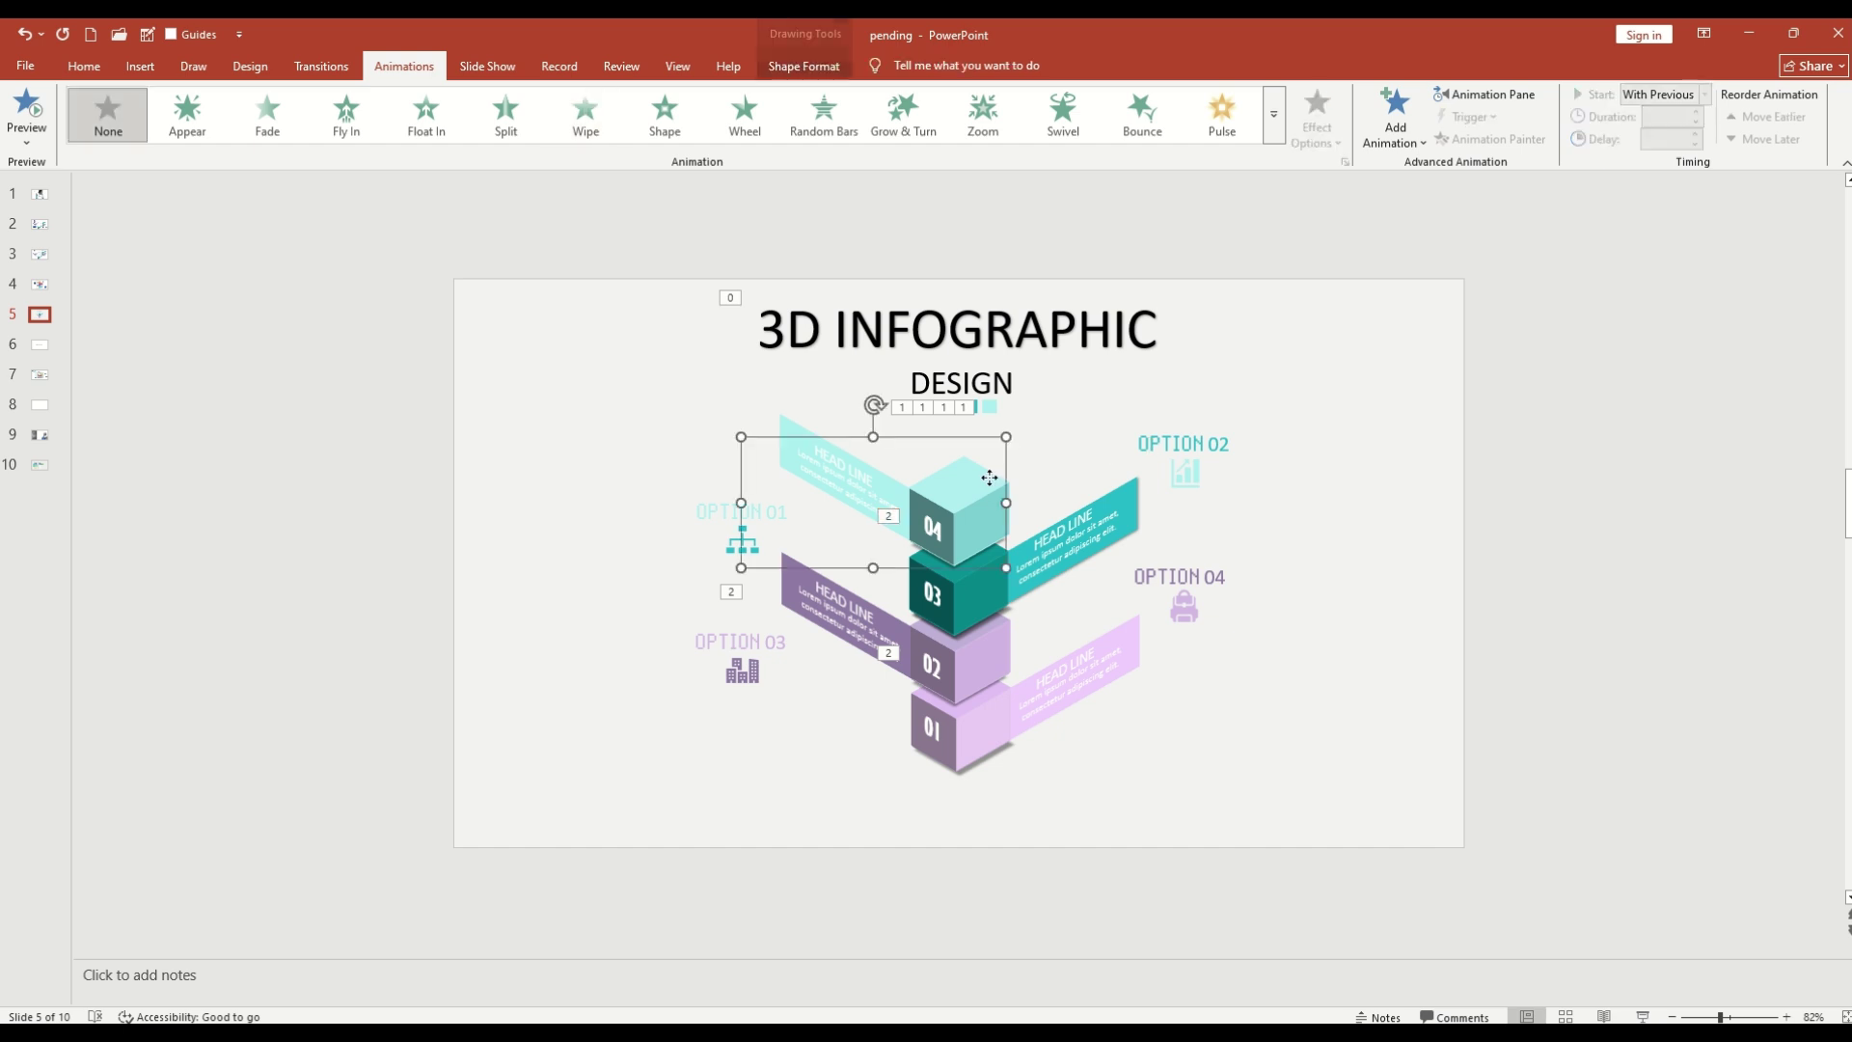
click(586, 116)
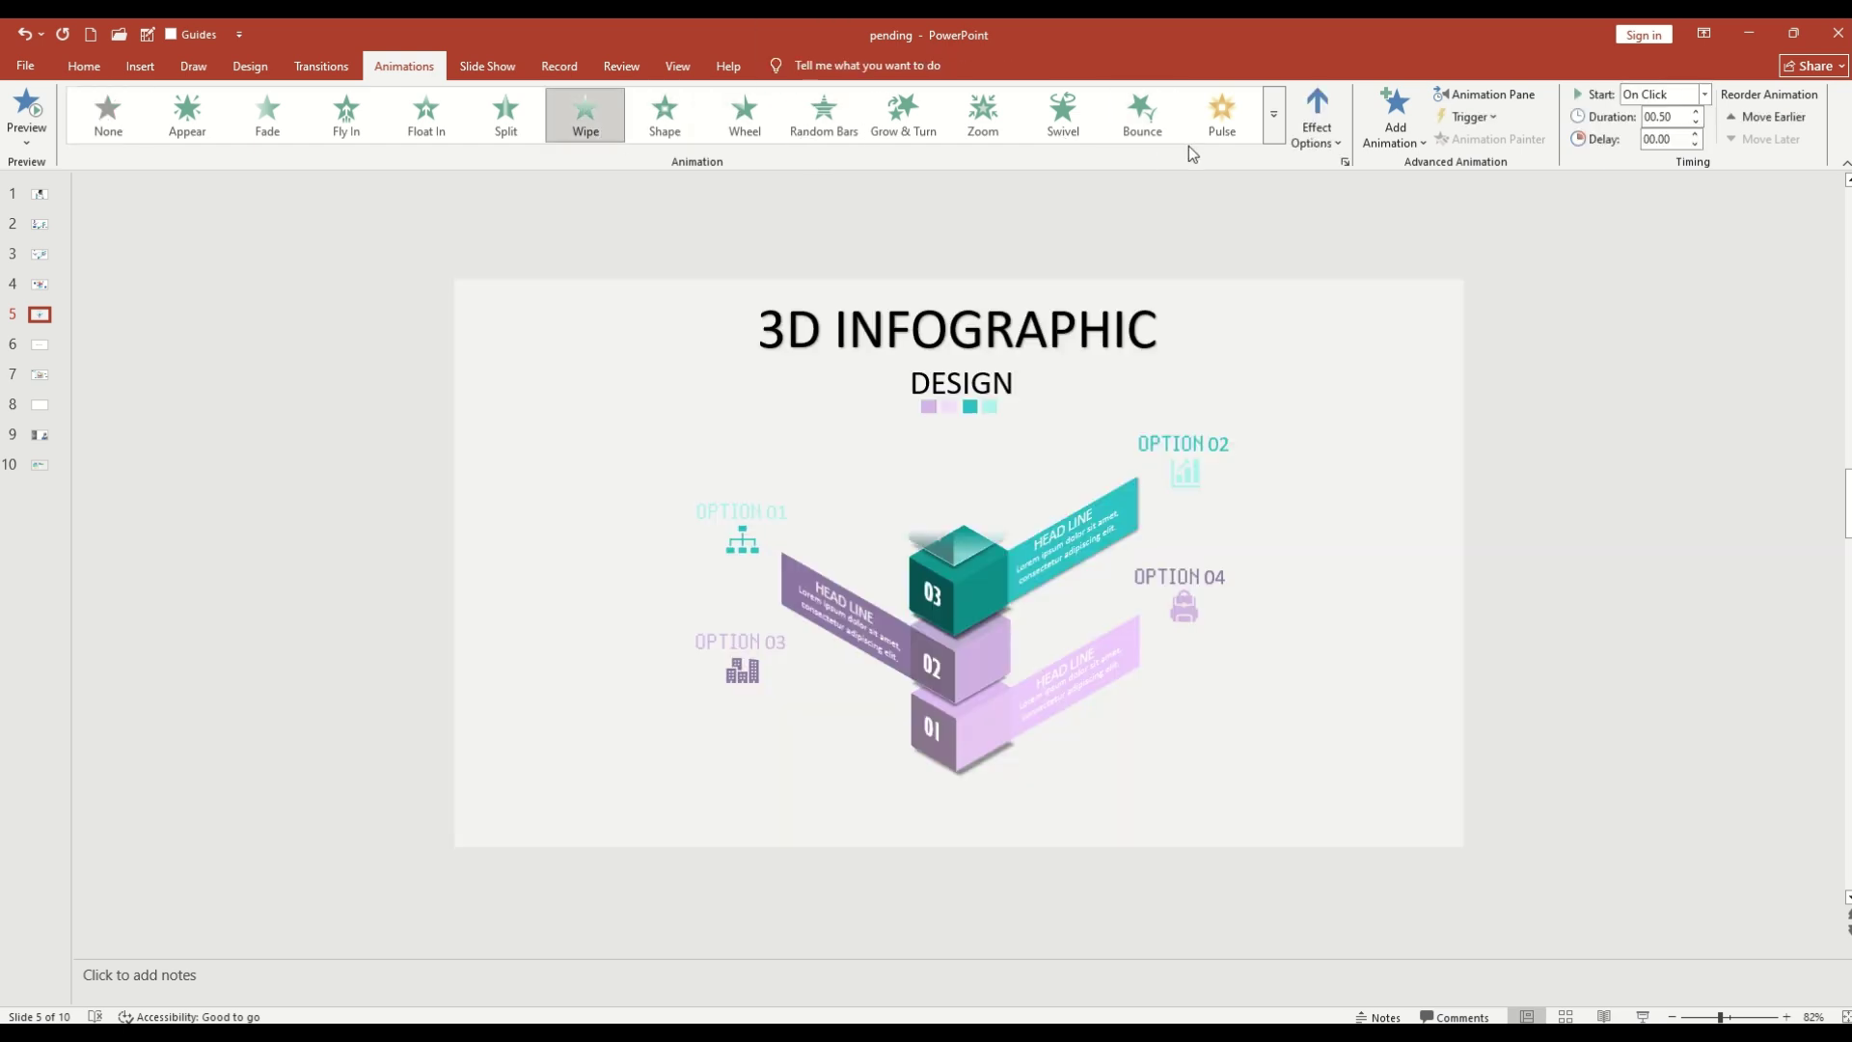
click(1338, 144)
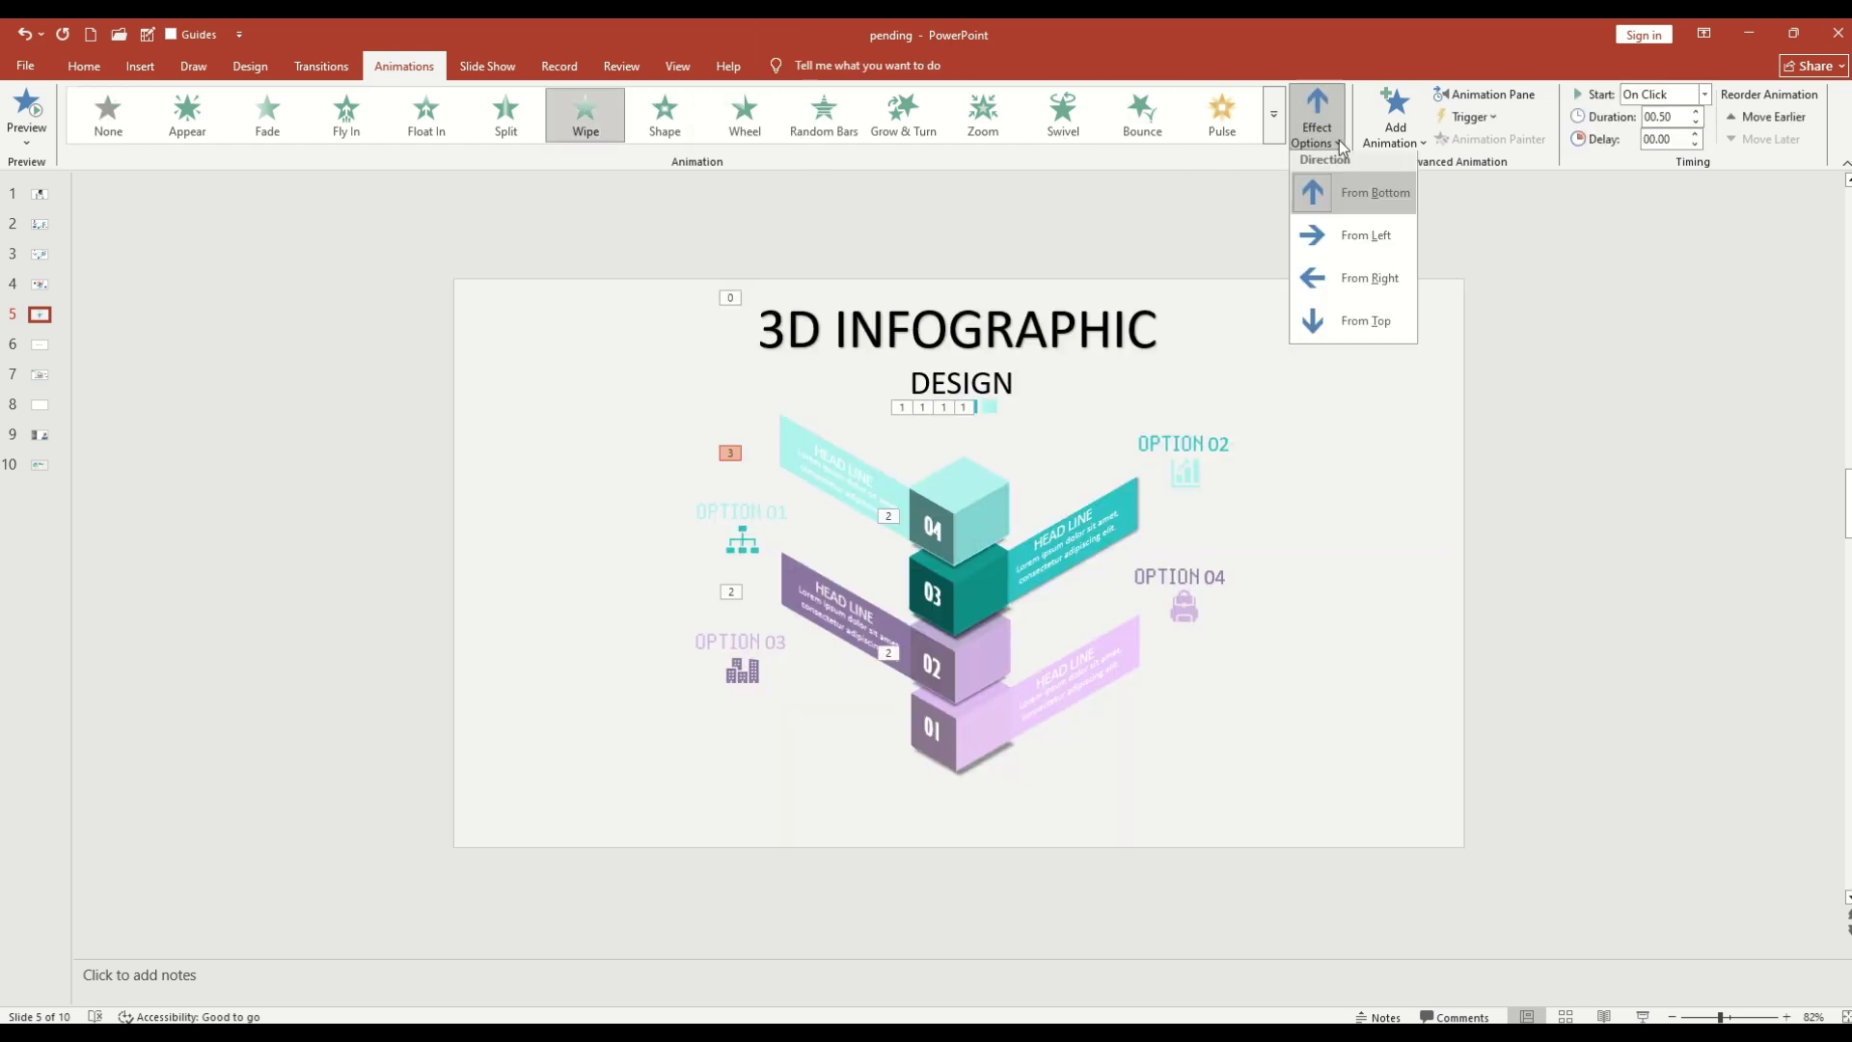
click(1354, 247)
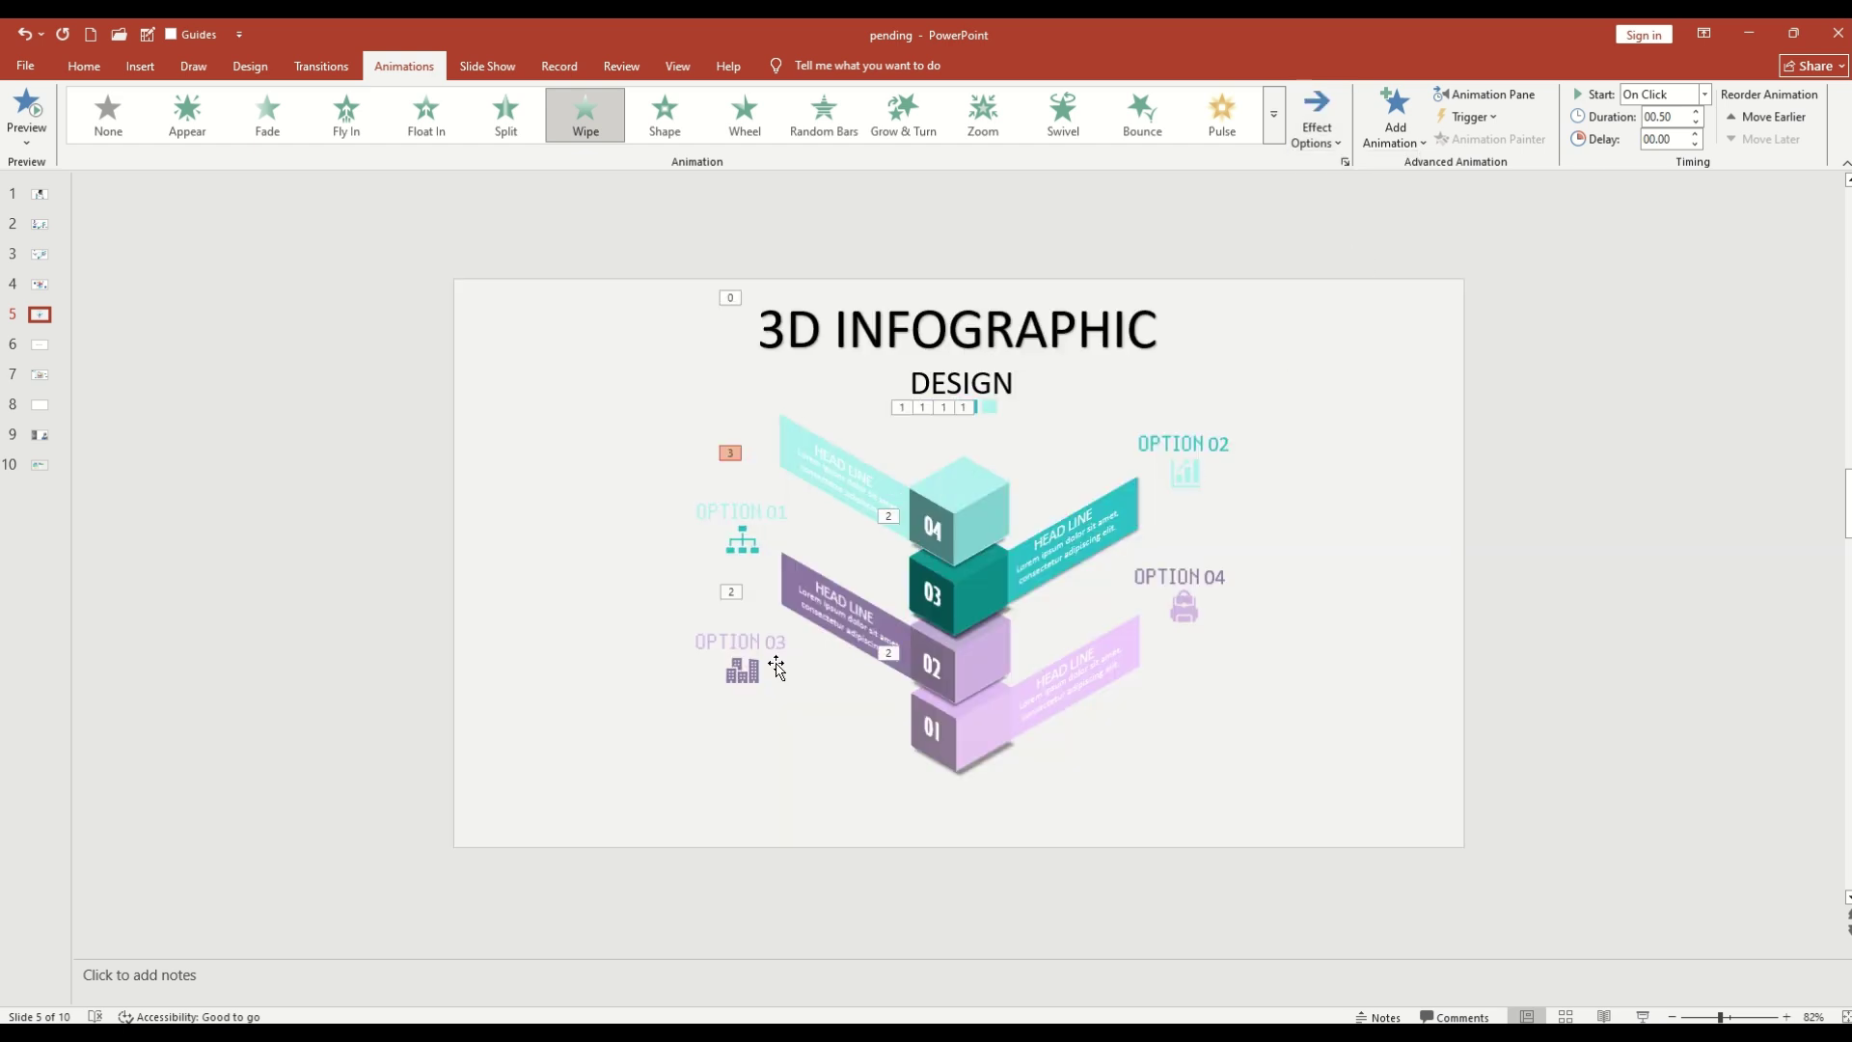
Step: Give OPTION 01–04 a Zoom entrance together, starting With Previous with a longer duration
click(767, 517)
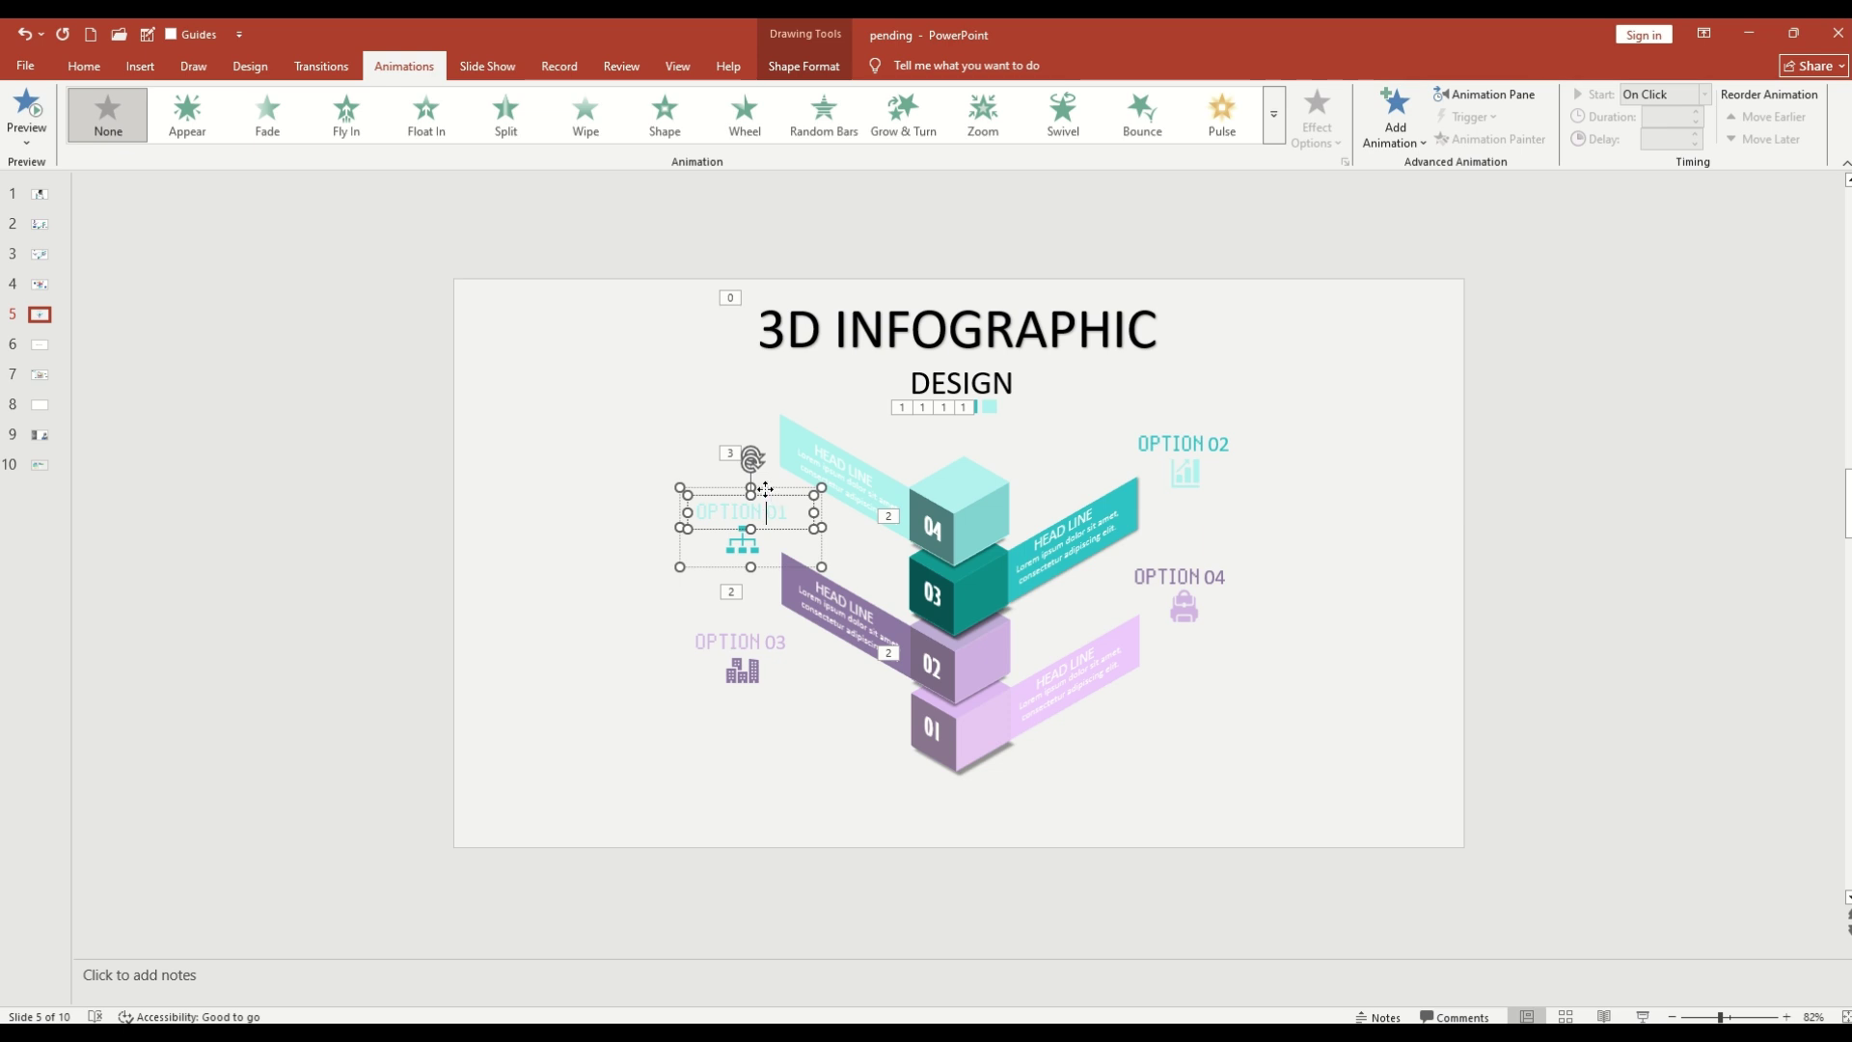
shift+click(1179, 439)
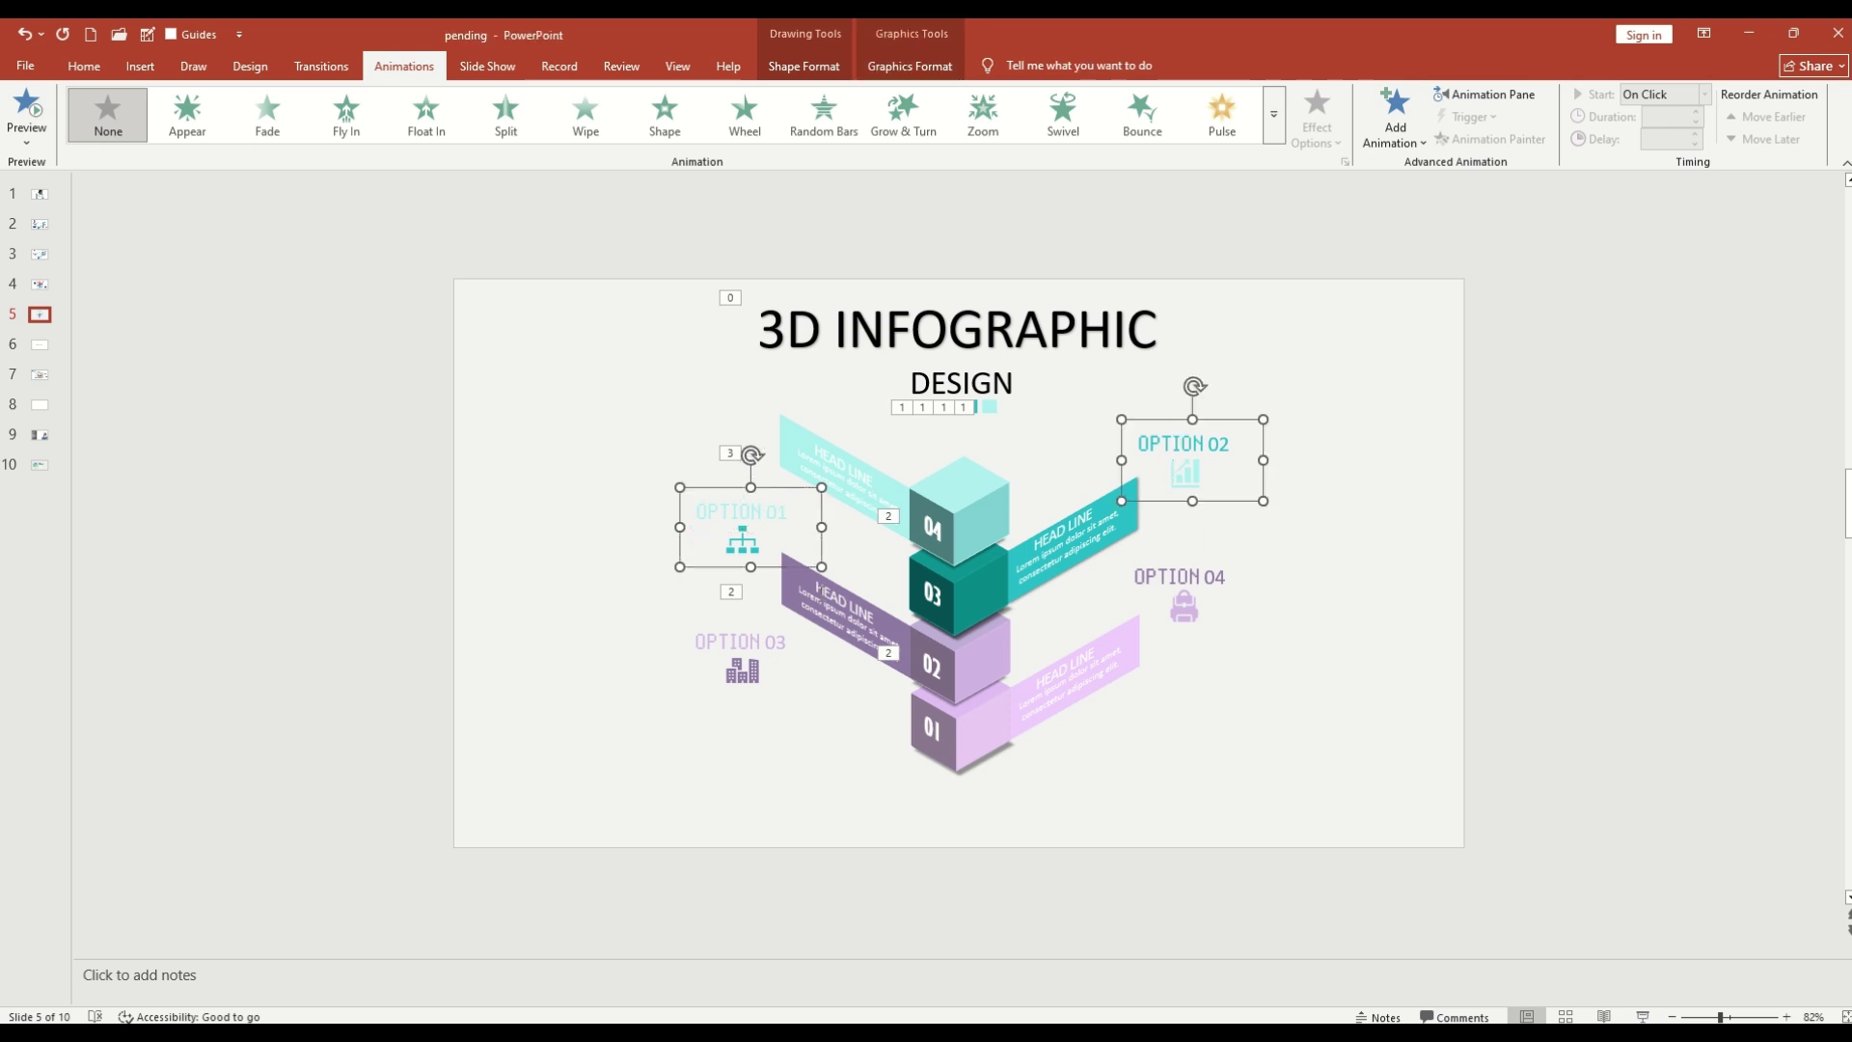
shift+click(763, 643)
shift+click(1193, 574)
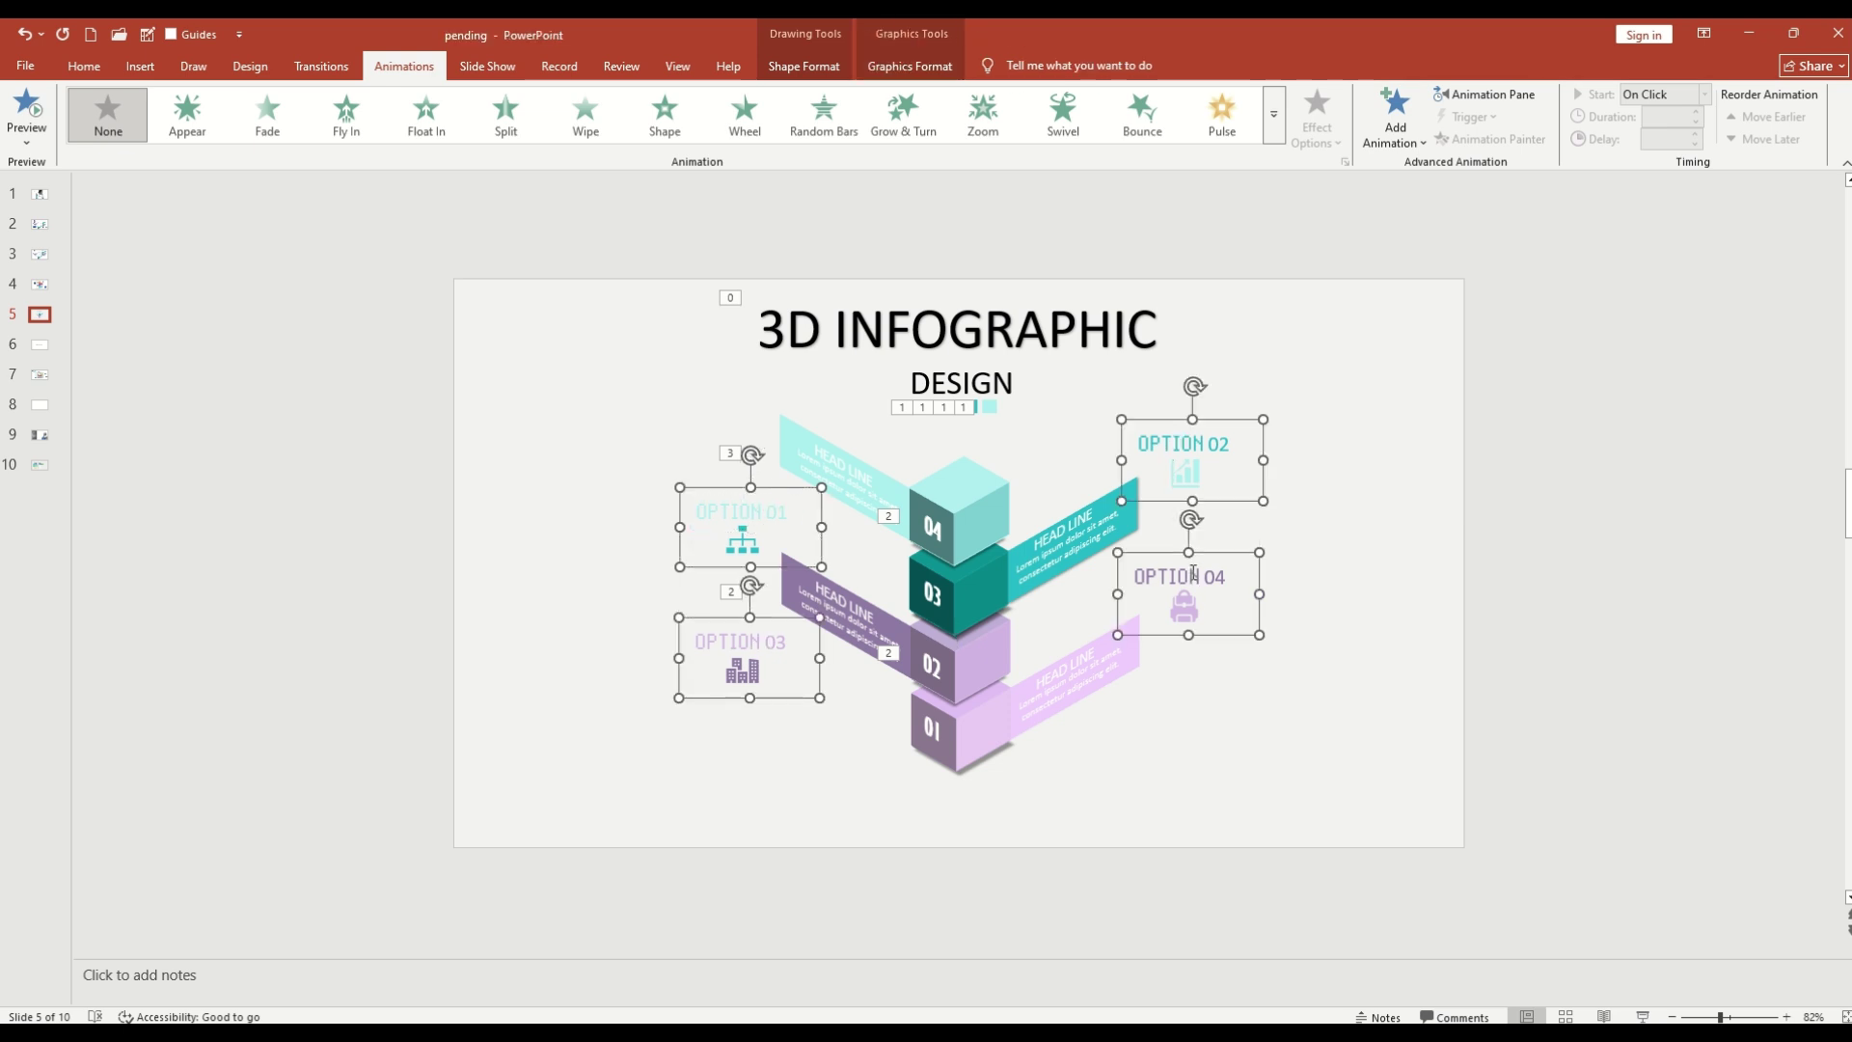
click(983, 114)
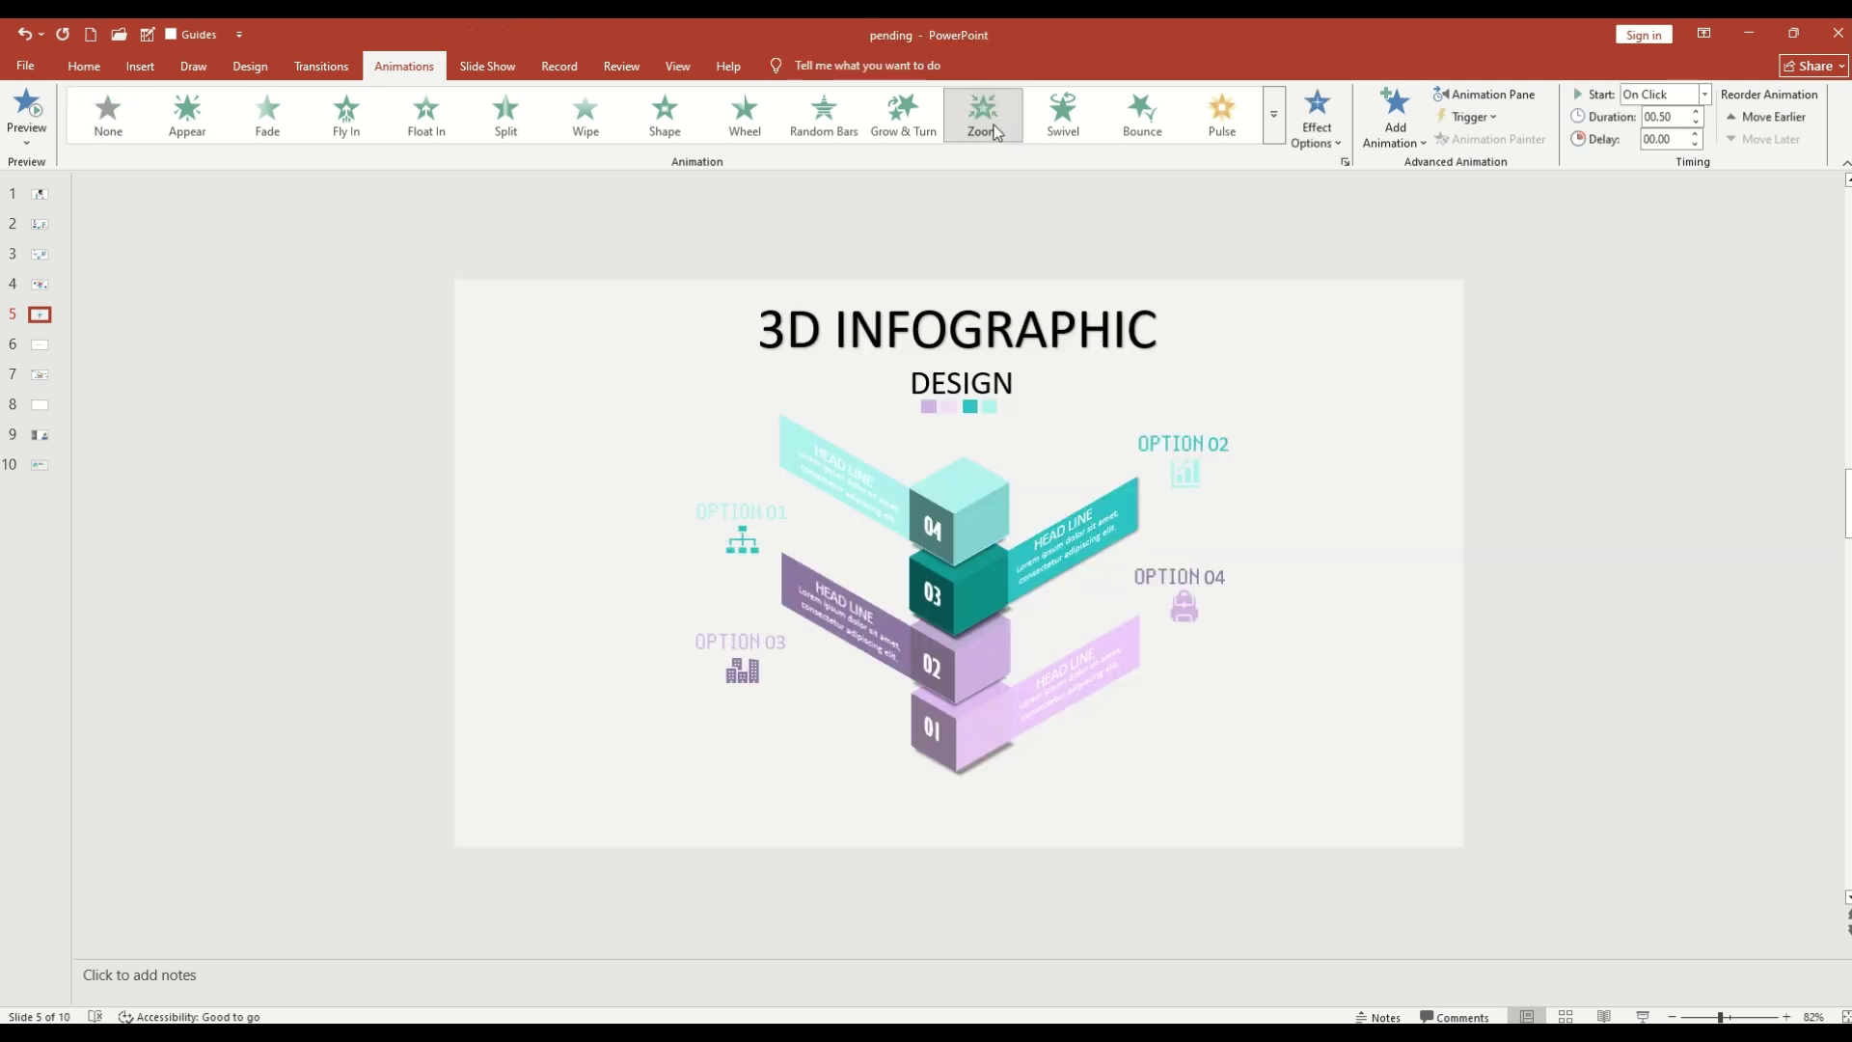
click(1705, 94)
click(1688, 129)
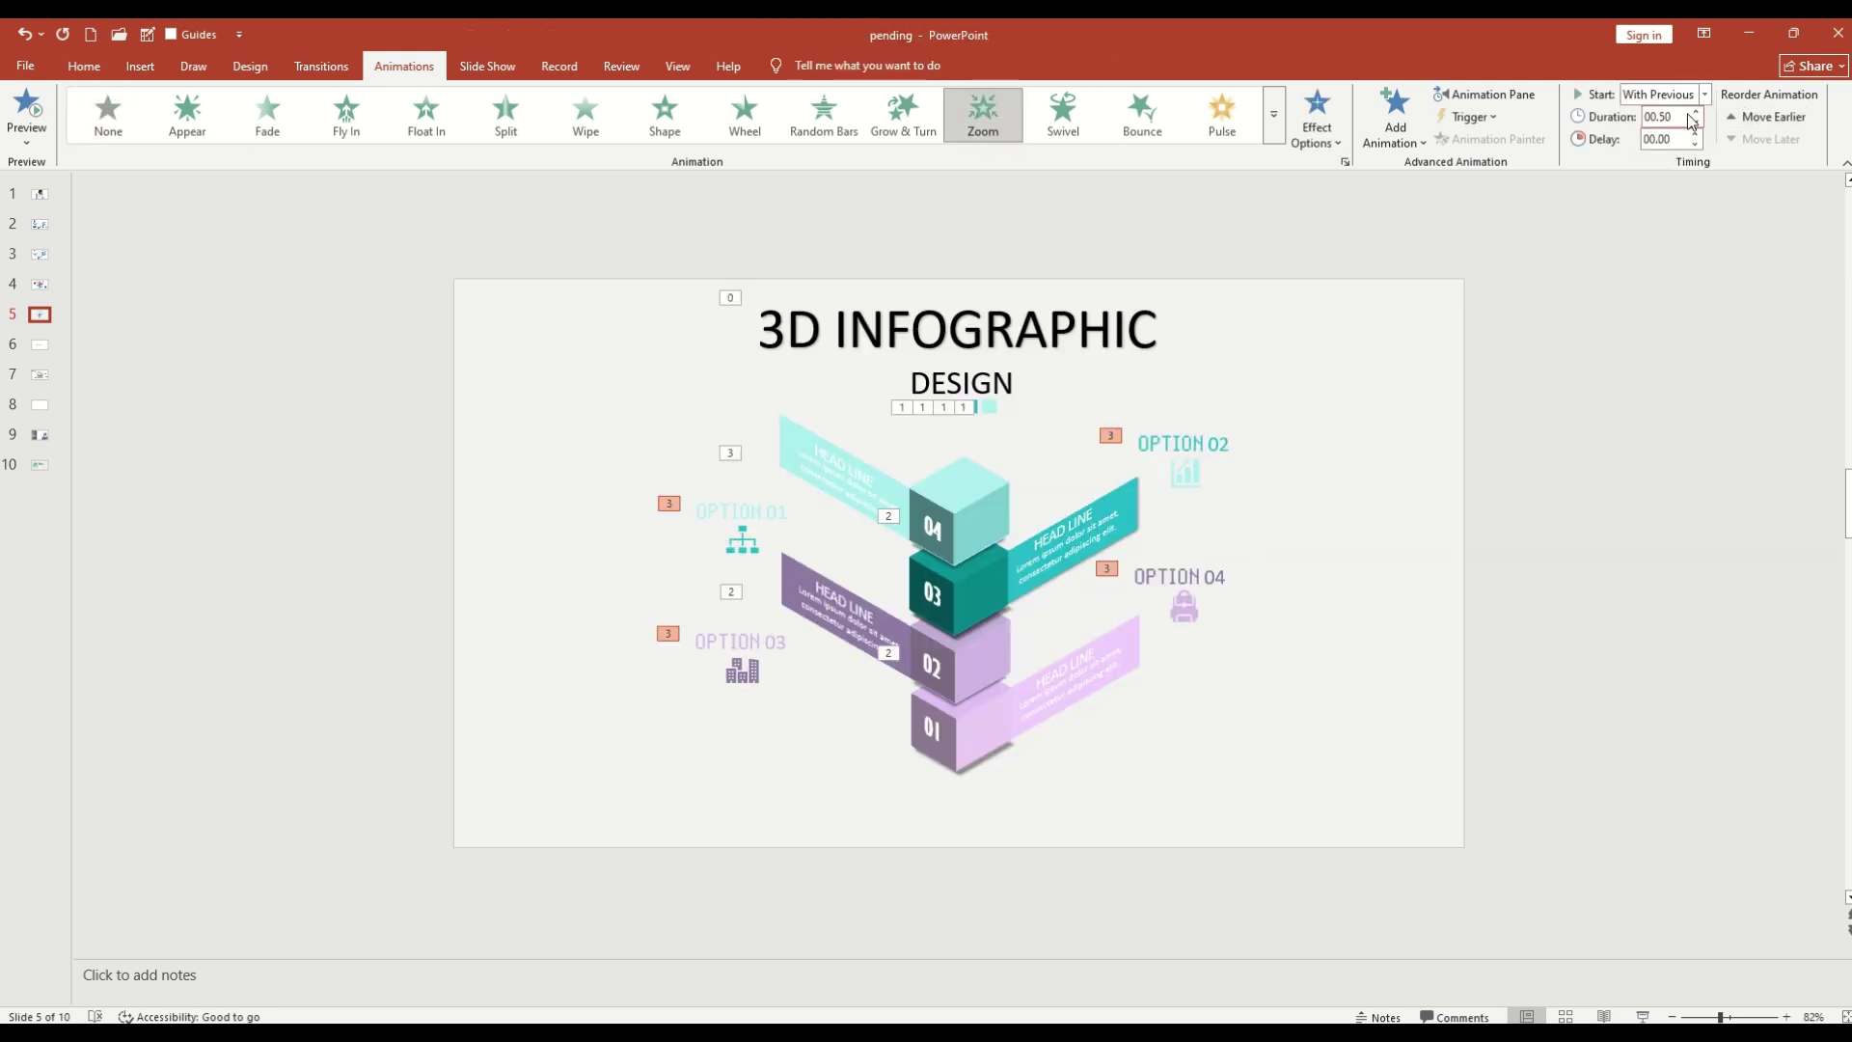
click(1696, 113)
Step: Set the 01 and top teal headline shapes to start With Previous
click(968, 737)
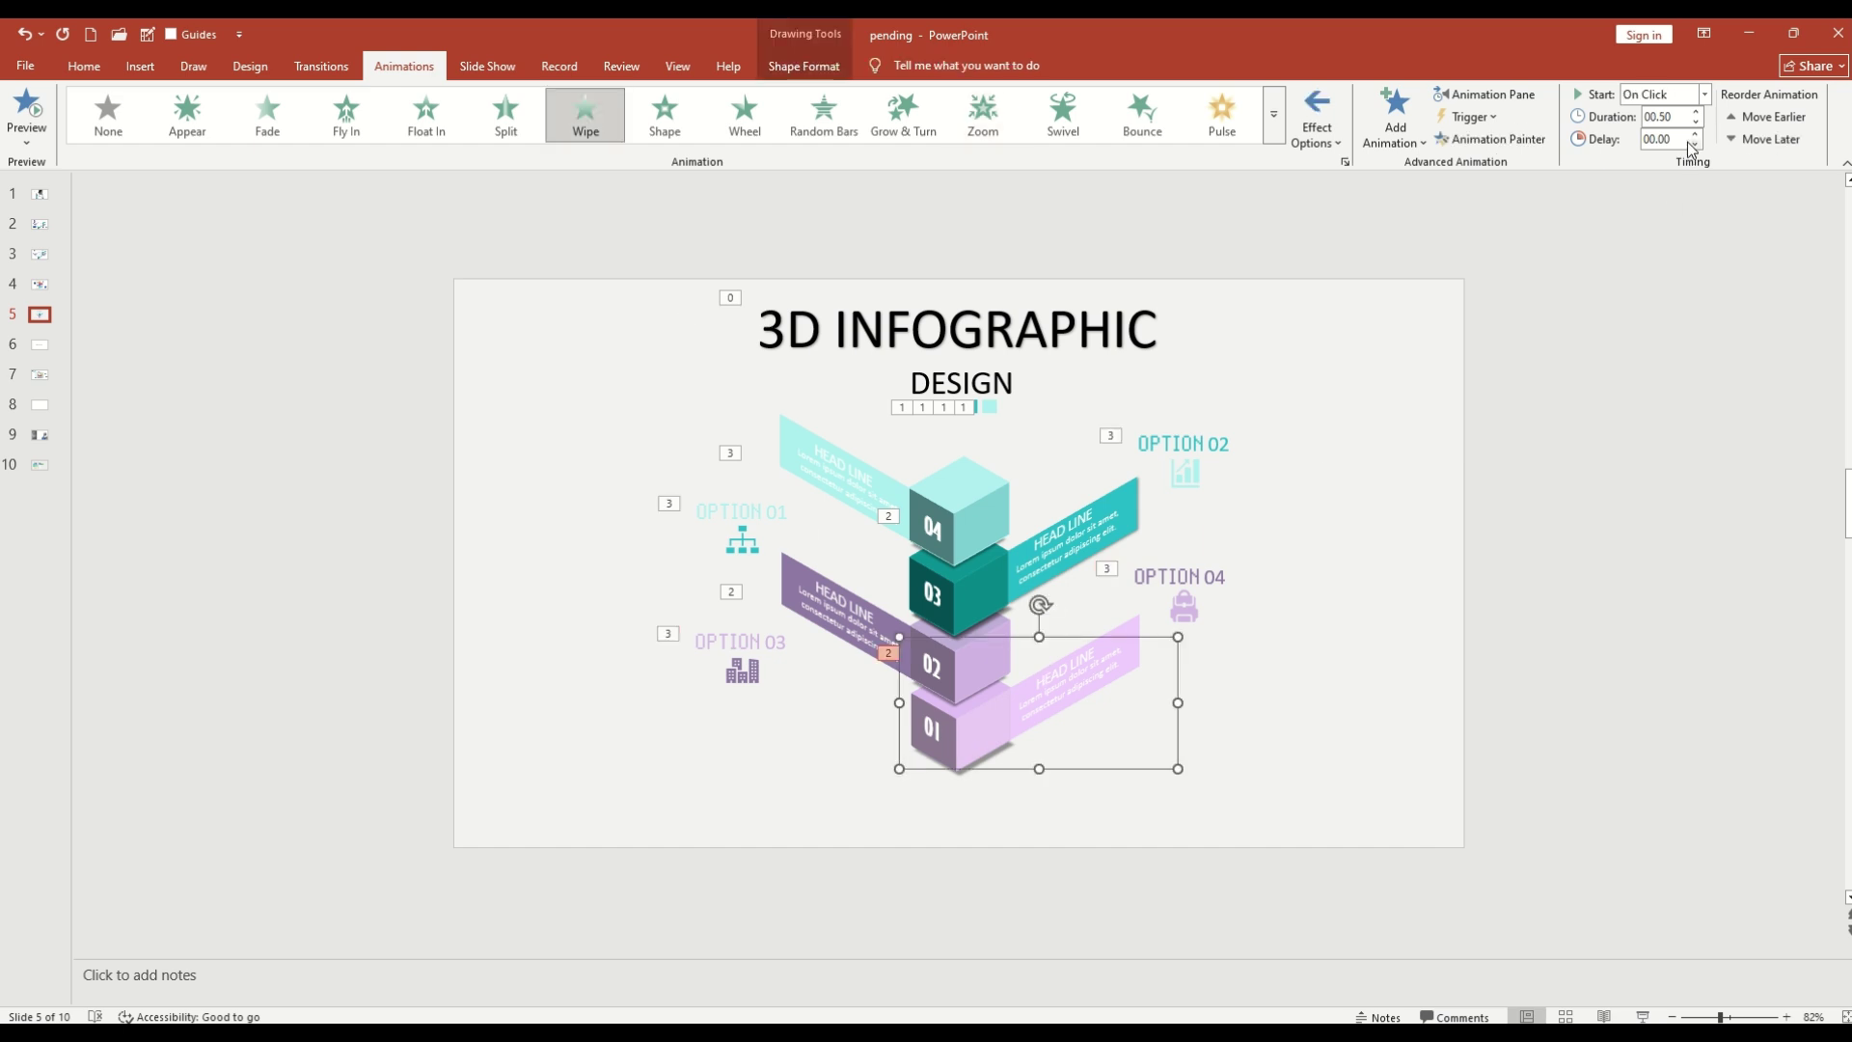
click(1705, 94)
click(1678, 128)
click(881, 622)
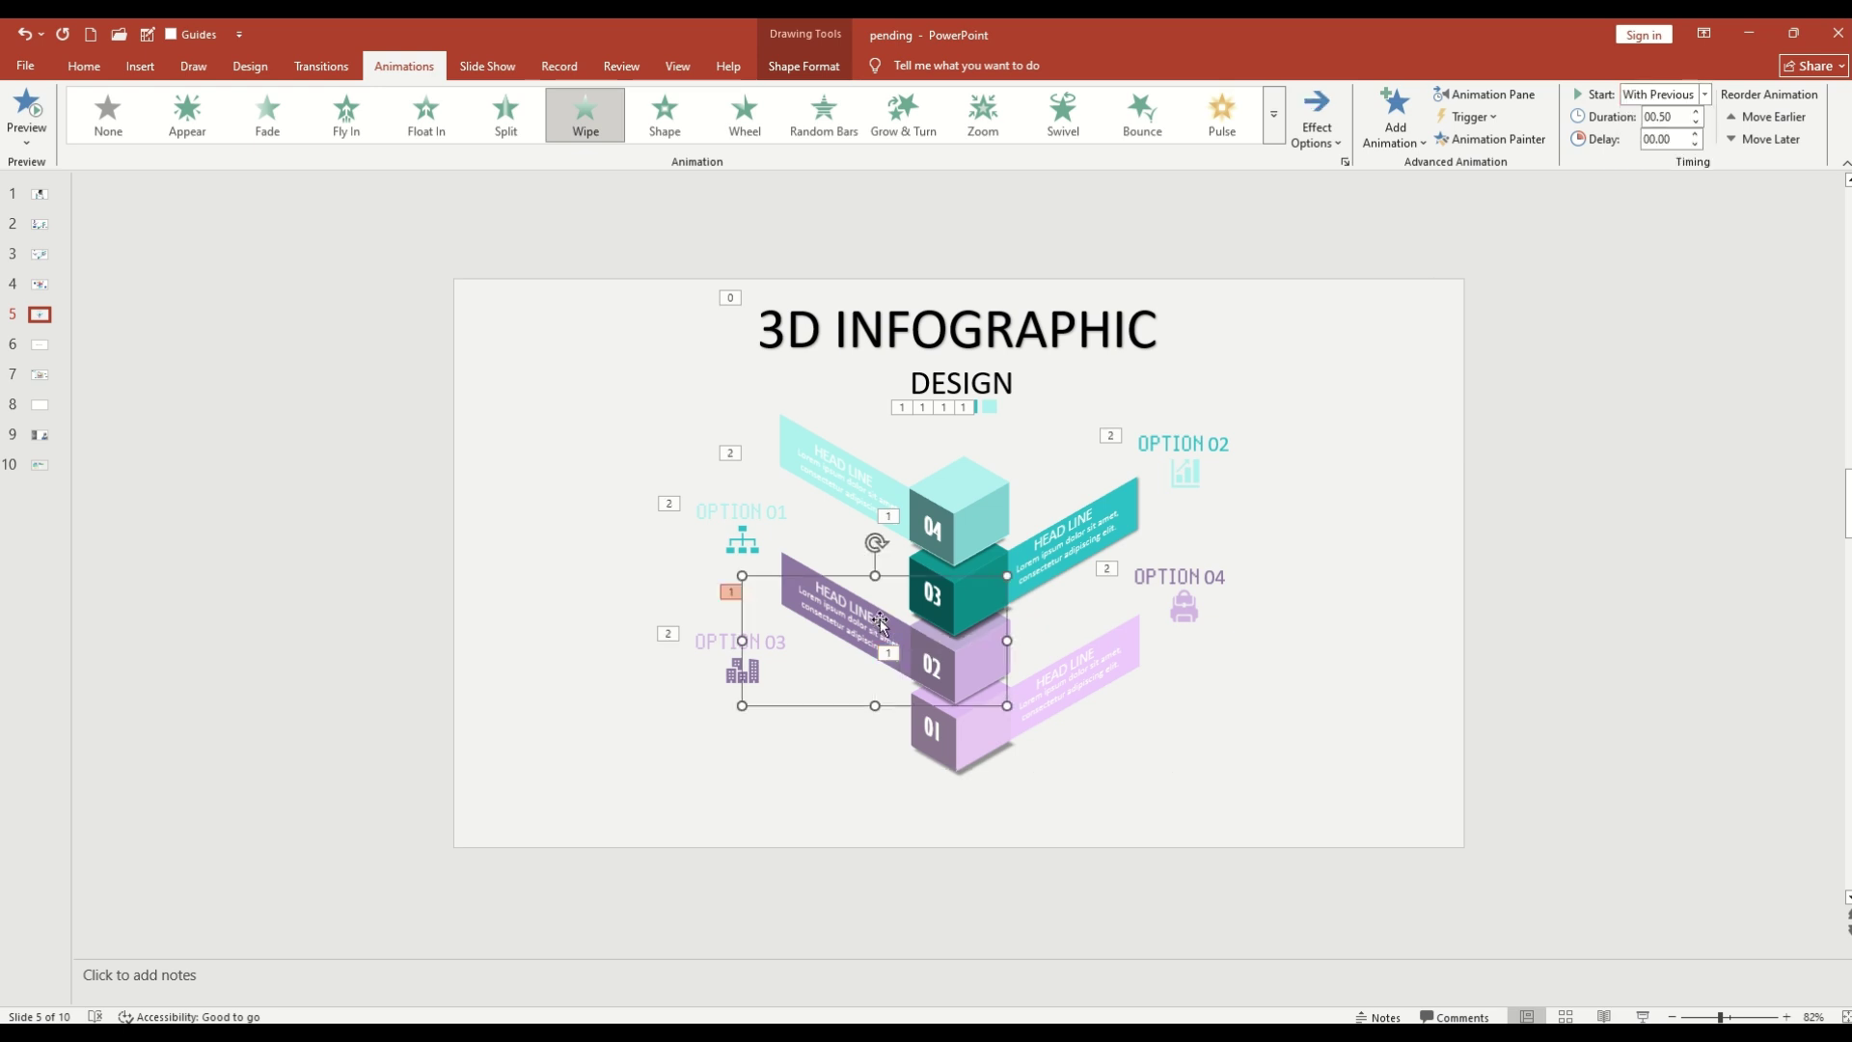
click(983, 564)
click(981, 497)
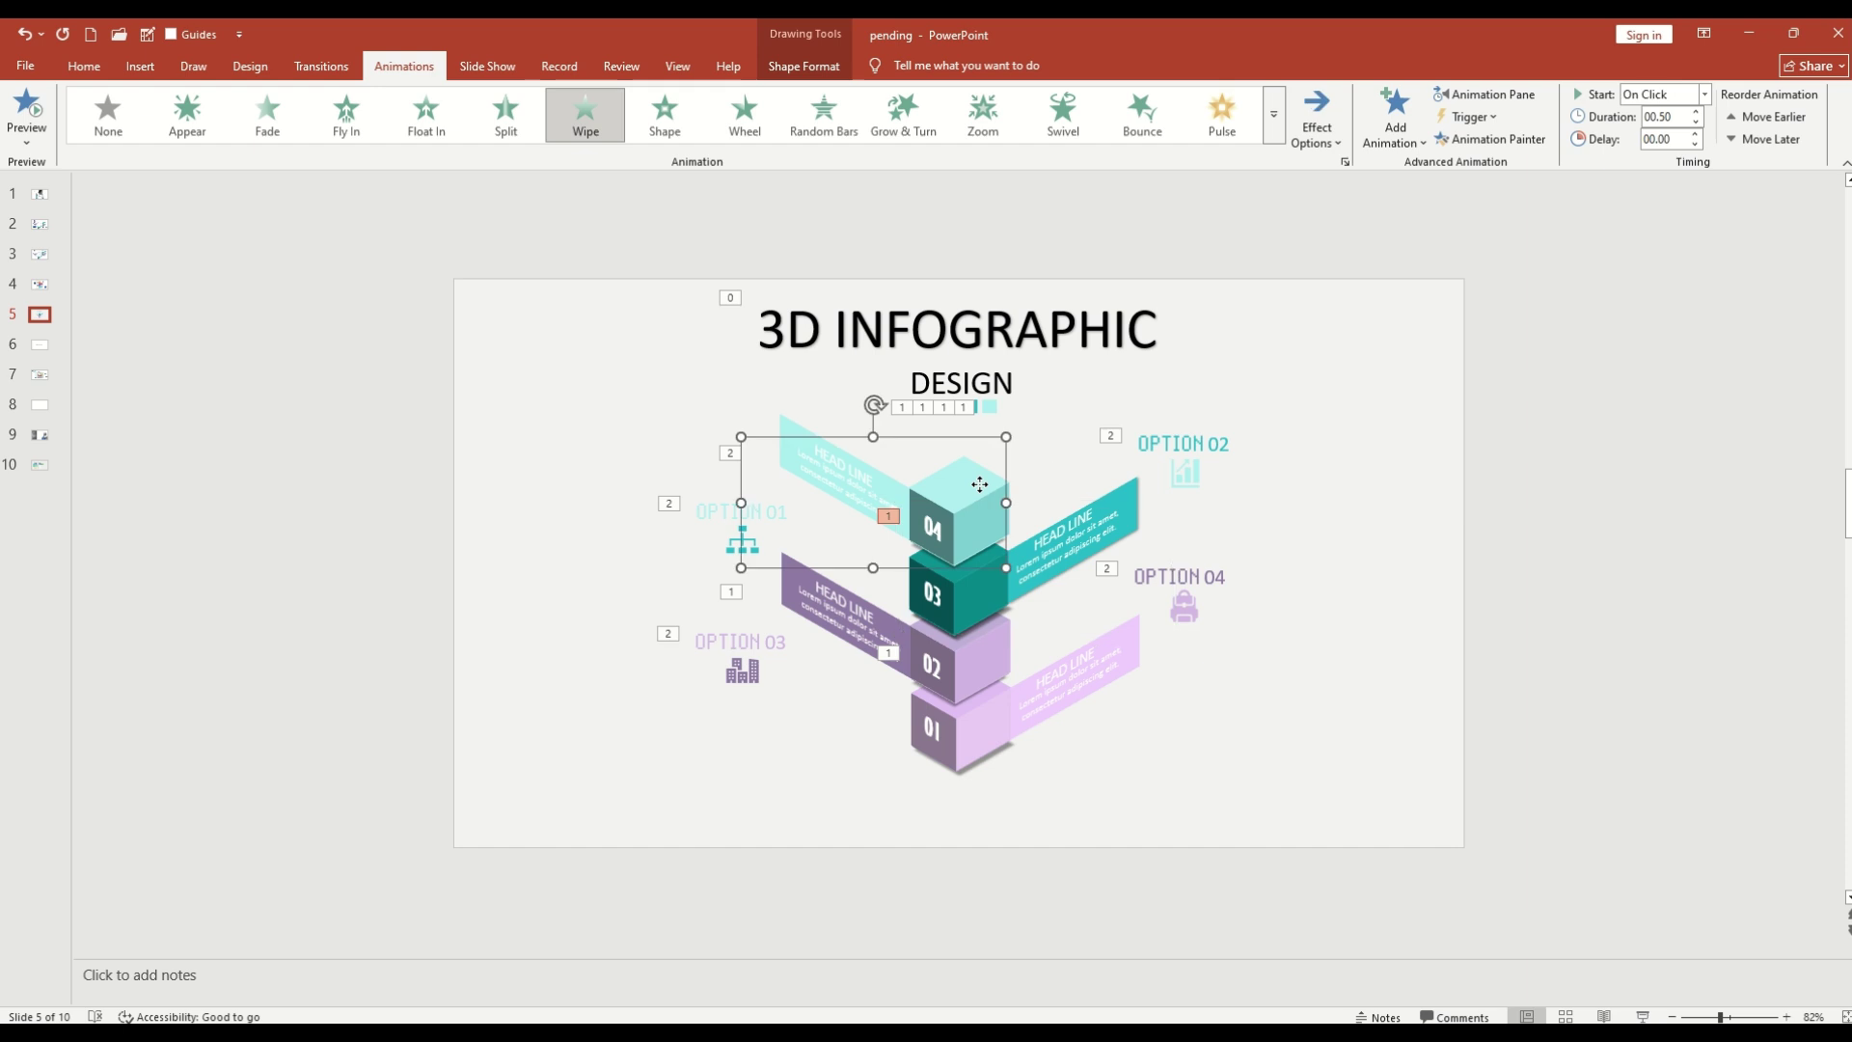
click(1705, 94)
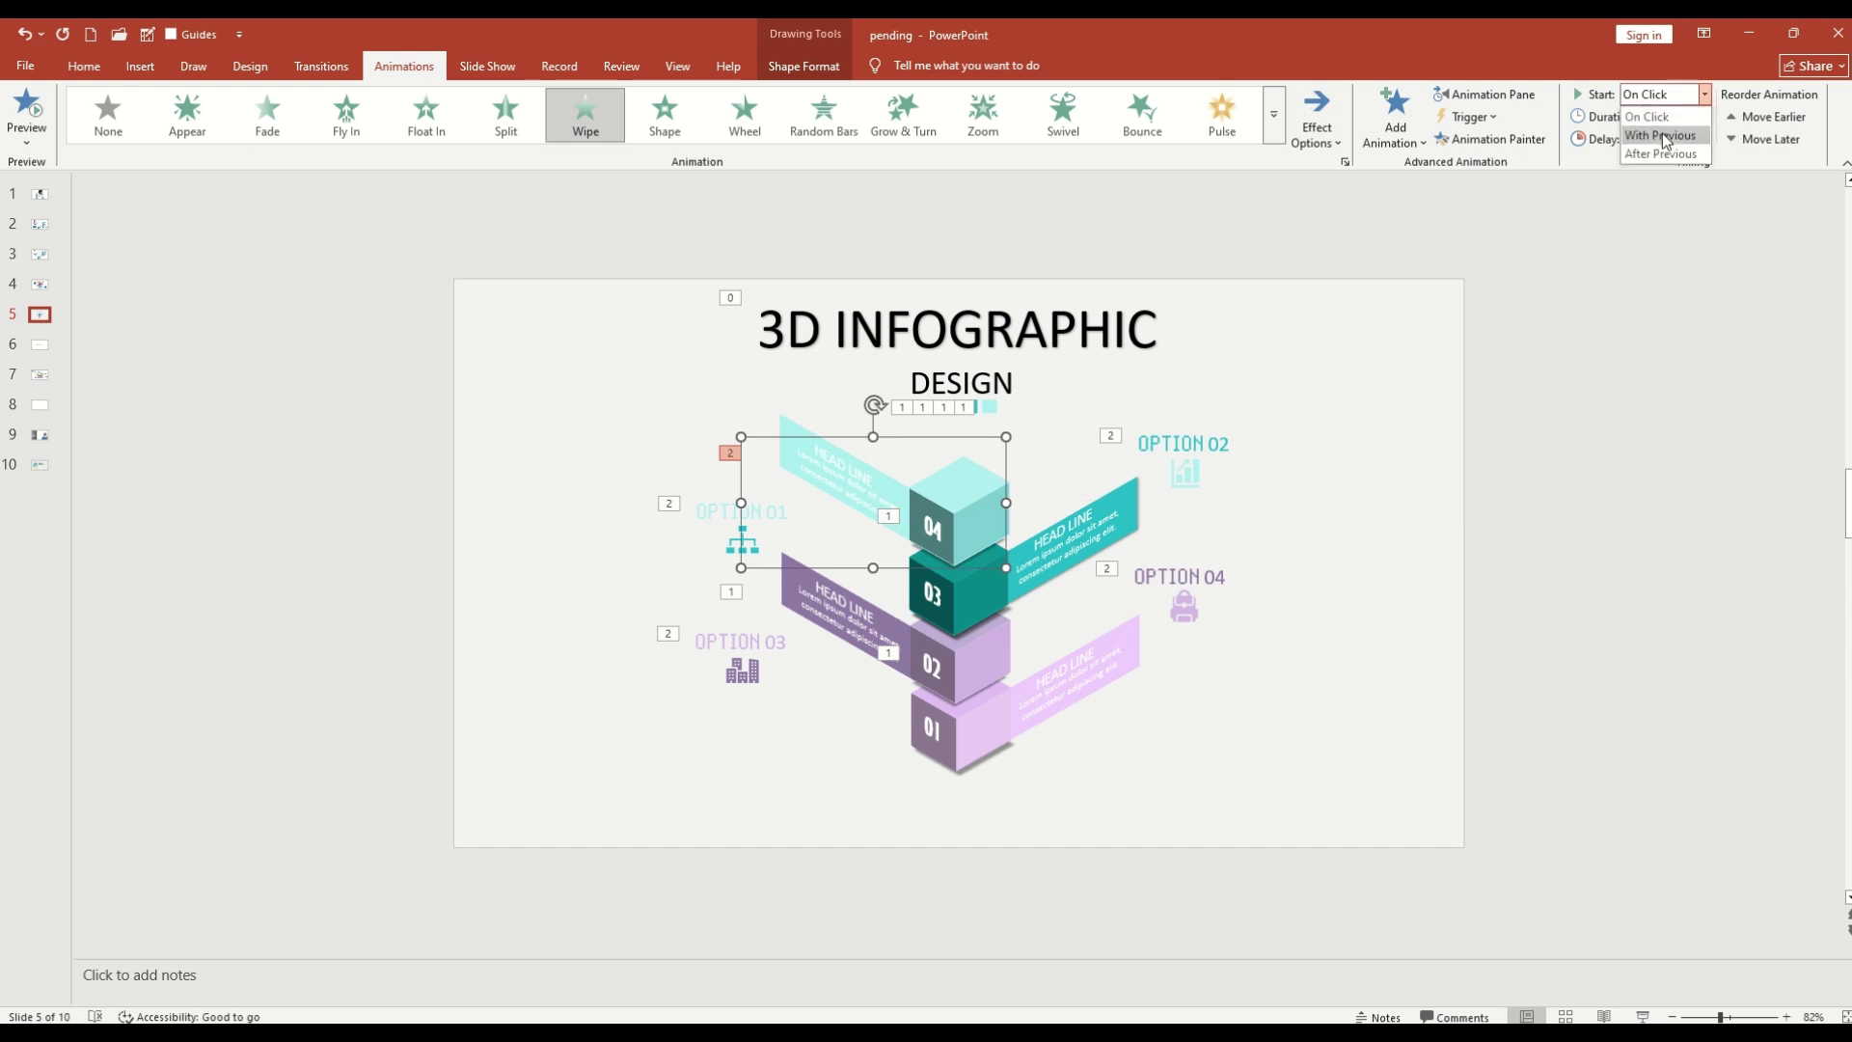
click(1661, 126)
Step: Switch to the Slide Show tab to get ready to play slide 5
click(461, 66)
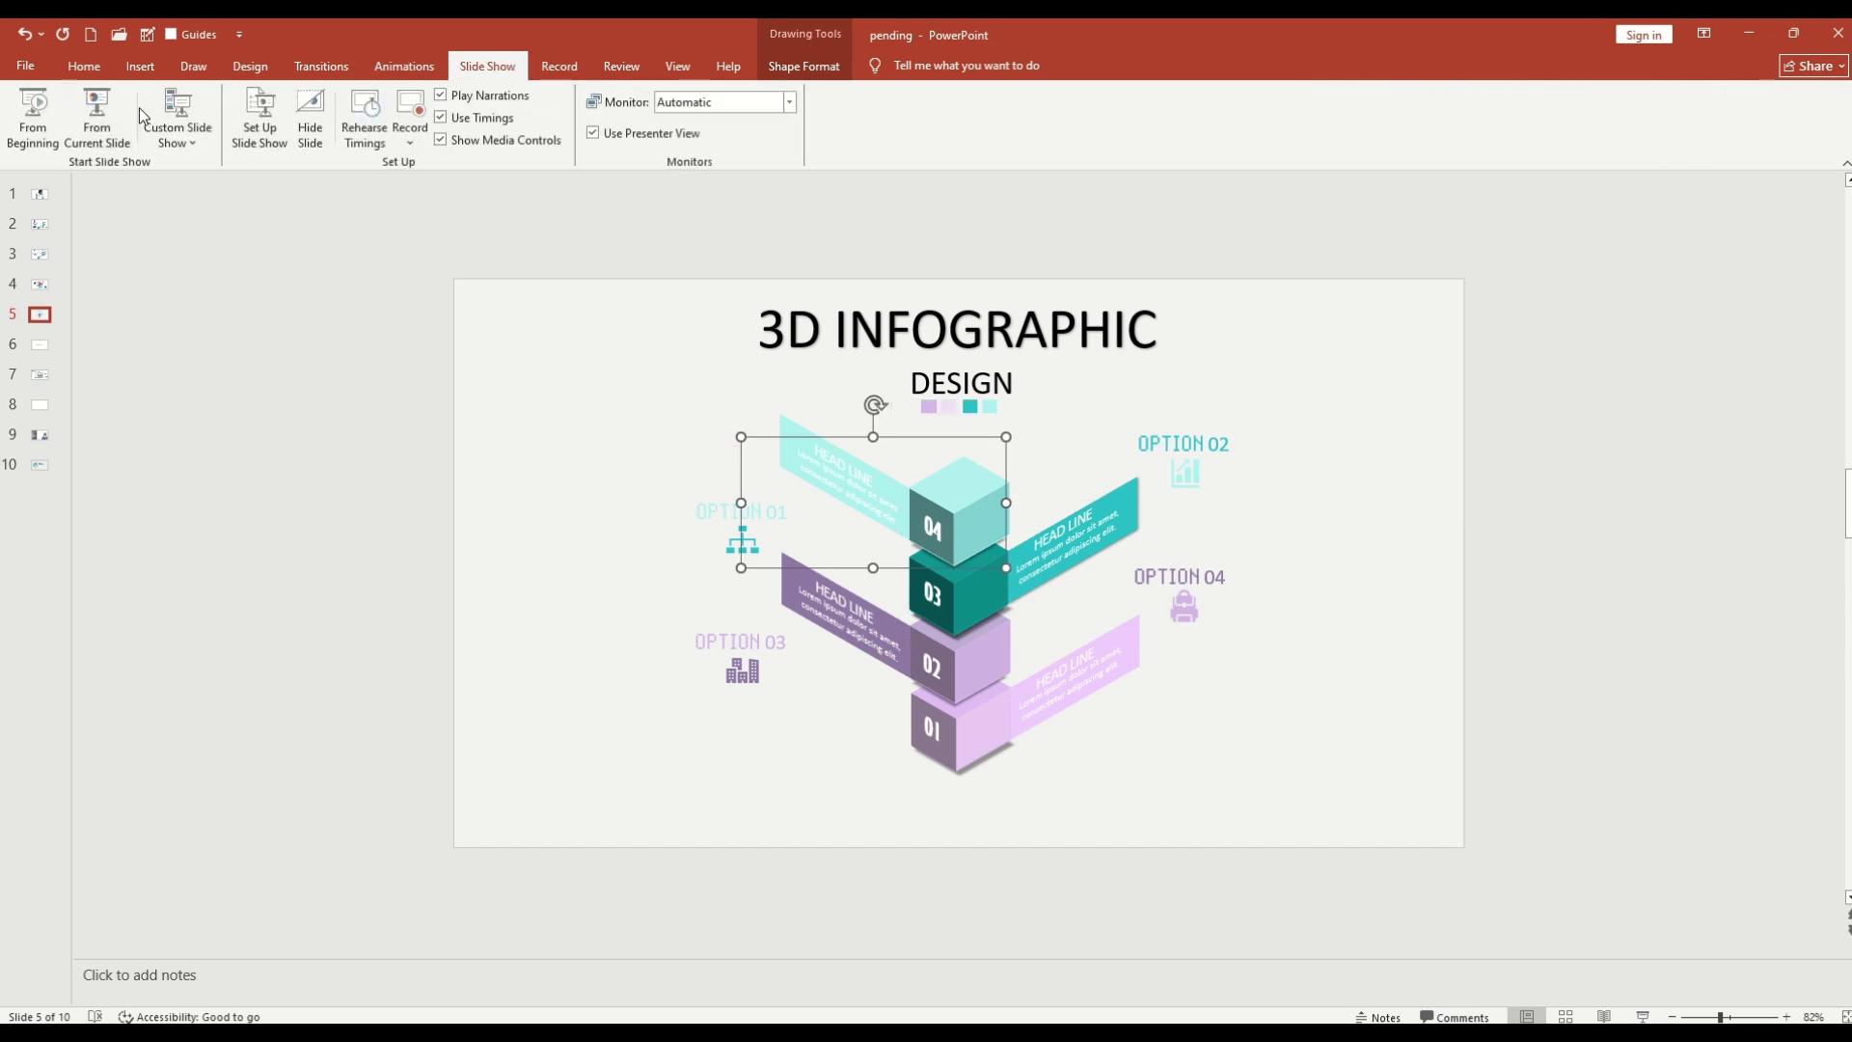